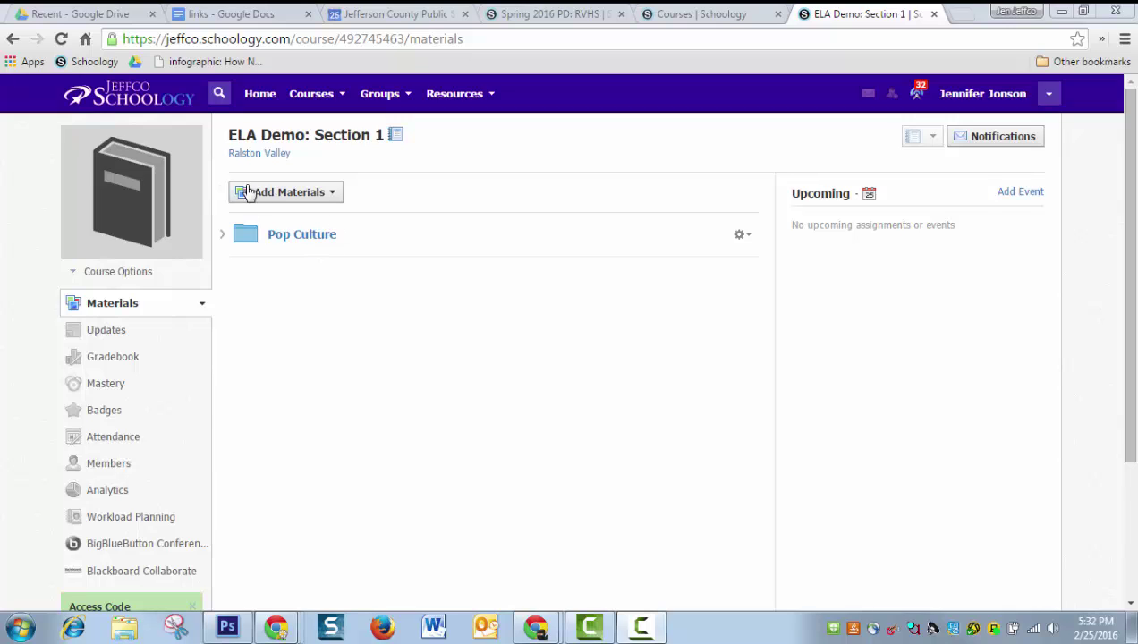
Enter the Pop Culture Unit folder in ELA Demo: Section 1 and choose Add Test/Quiz from Add Materials.
{"action": "left_click", "coordinate": [268, 199]}
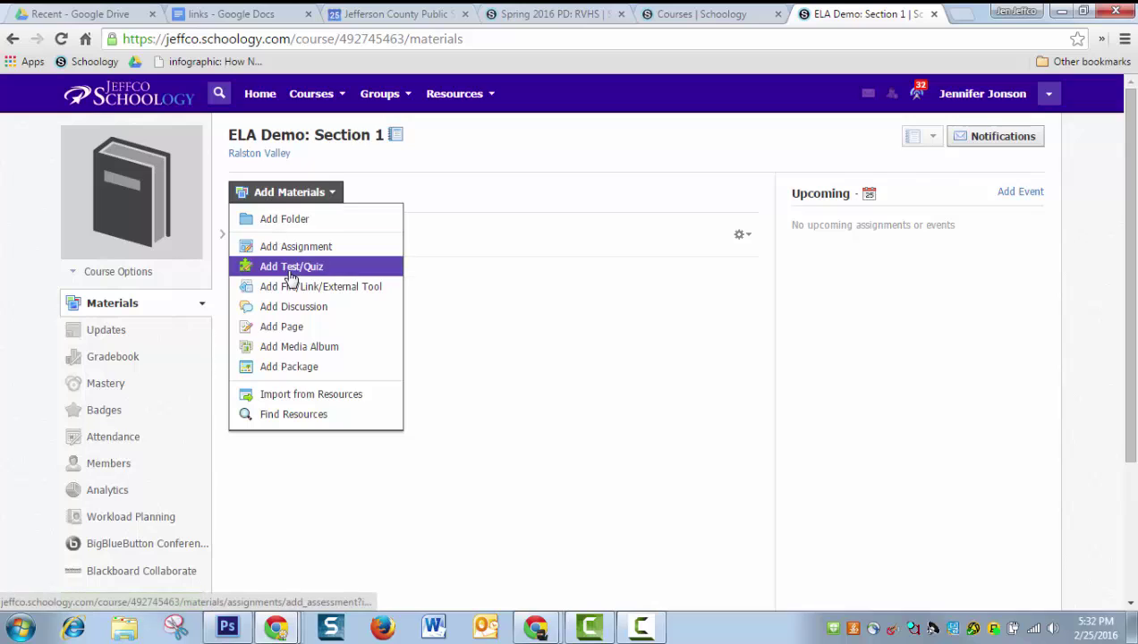
{"action": "left_click", "coordinate": [482, 322]}
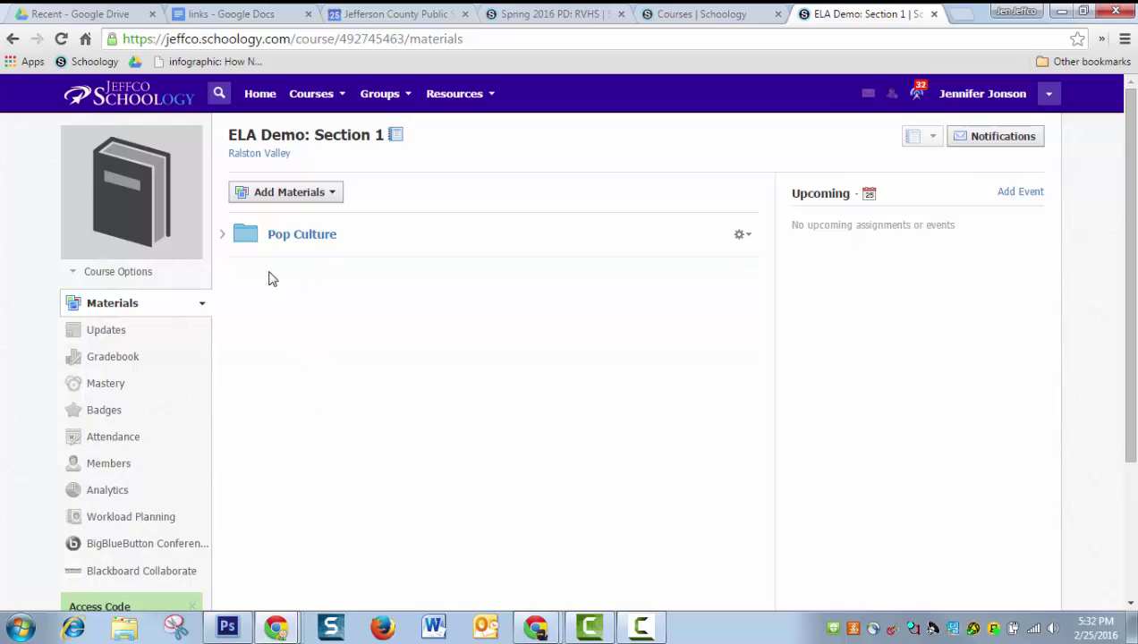
{"action": "left_click", "coordinate": [304, 236]}
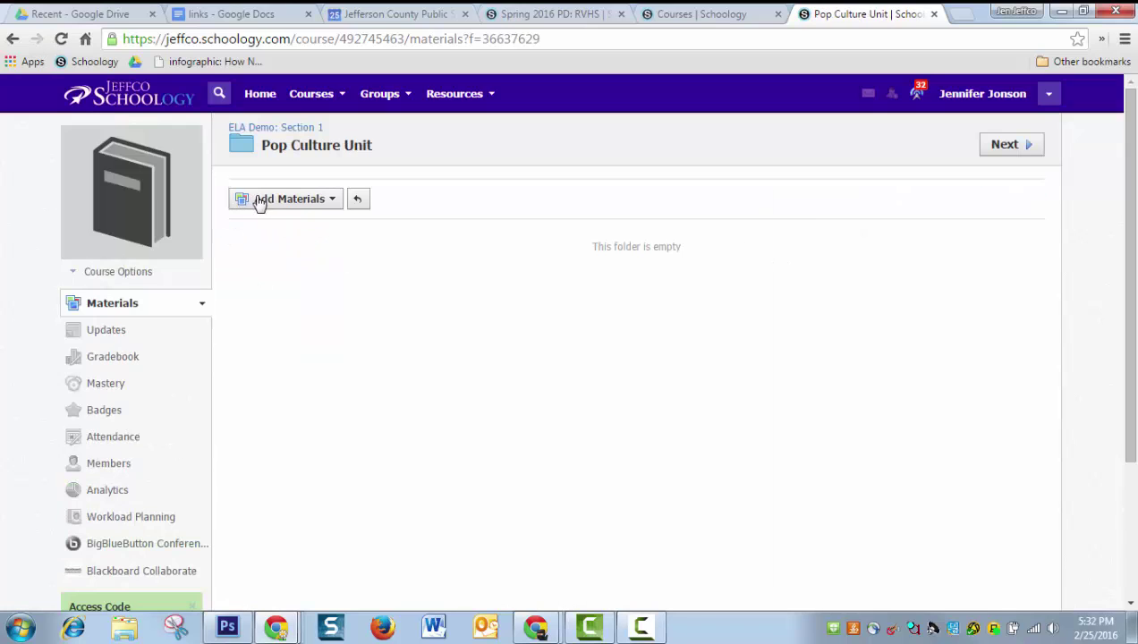
{"action": "left_click", "coordinate": [273, 203]}
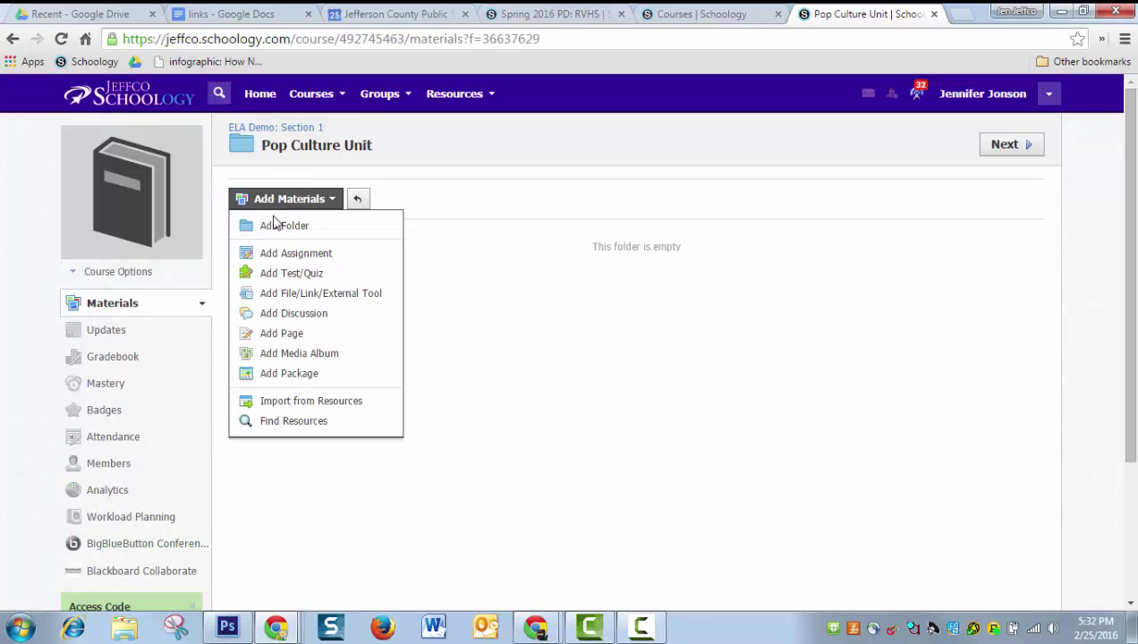
{"action": "left_click", "coordinate": [303, 274]}
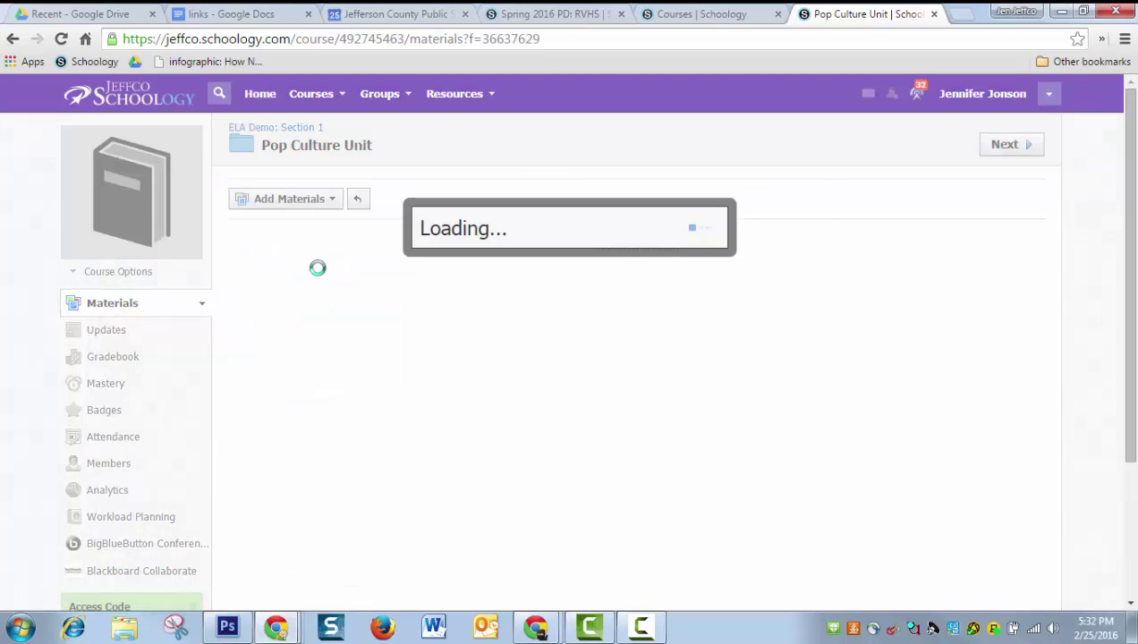
Name the new quiz 'Pop Culture Homework'.
{"action": "type", "text": "Pop Culture Homework"}
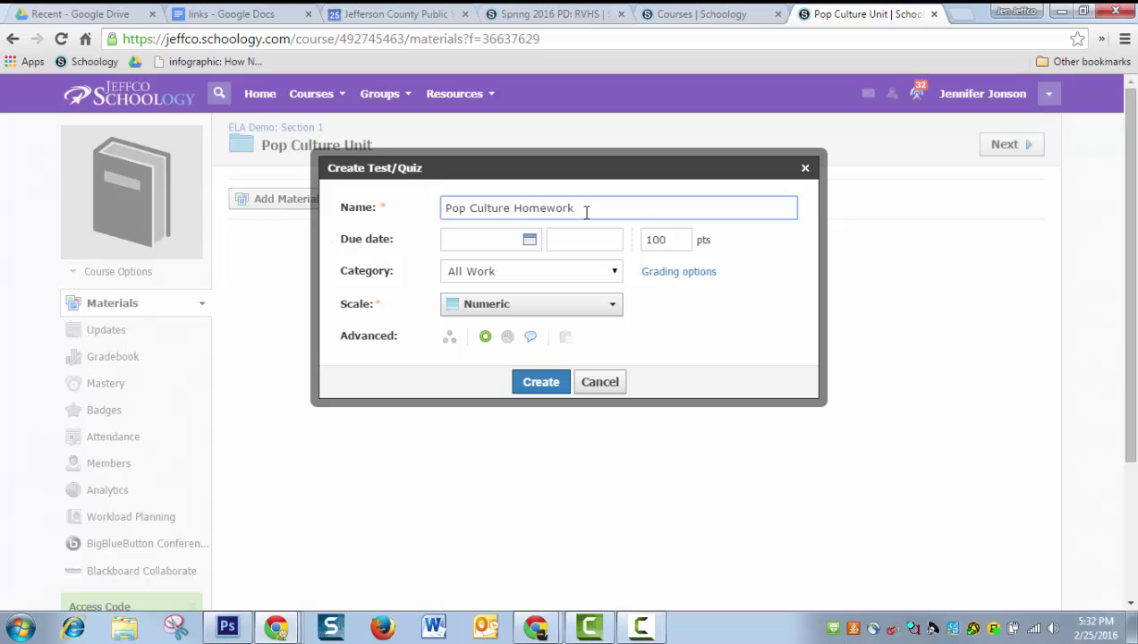
{"action": "left_click_drag", "start_coordinate": [580, 212], "coordinate": [512, 215]}
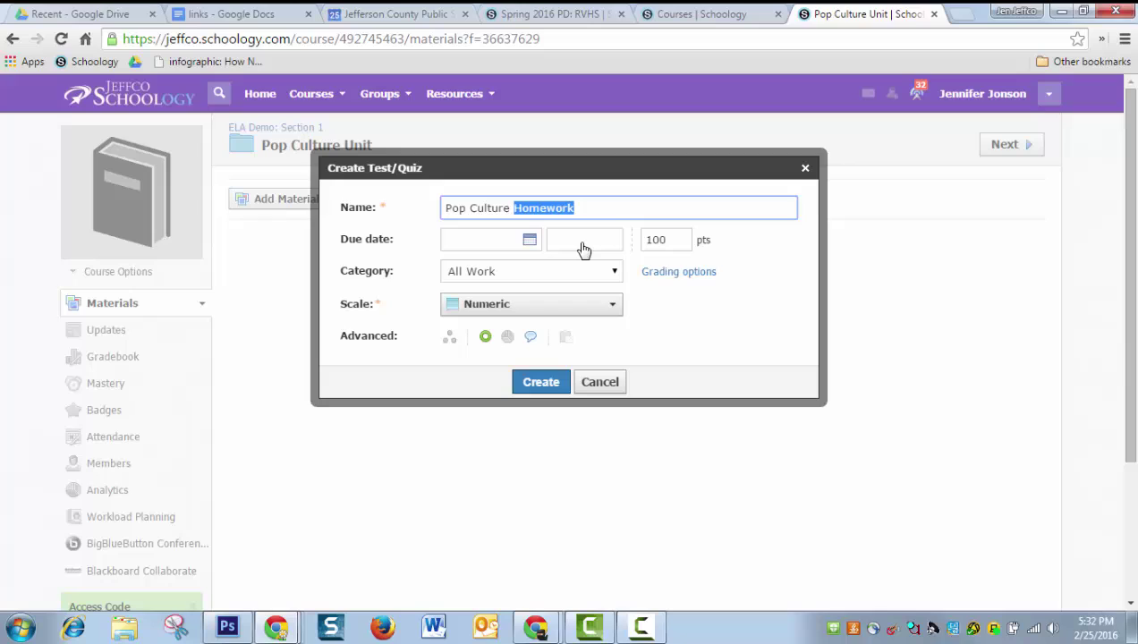
Set the due date to 09/3/16, keep 100 points and All Work, disable comments, and create it.
{"action": "left_click", "coordinate": [528, 242]}
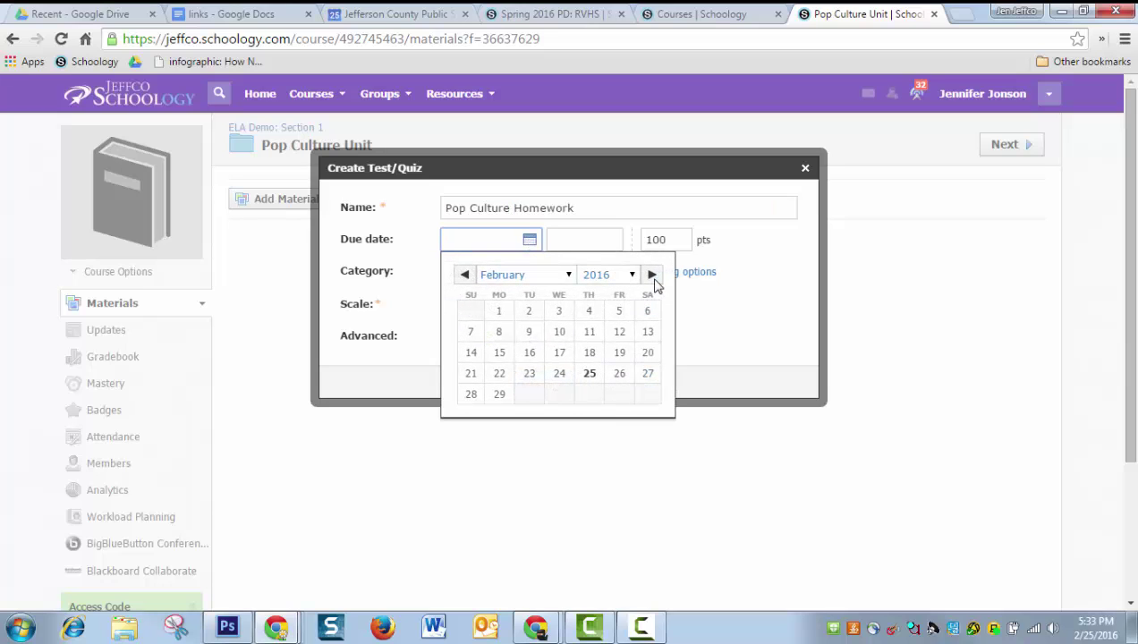
{"action": "left_click", "coordinate": [652, 274]}
{"action": "left_click", "coordinate": [559, 332]}
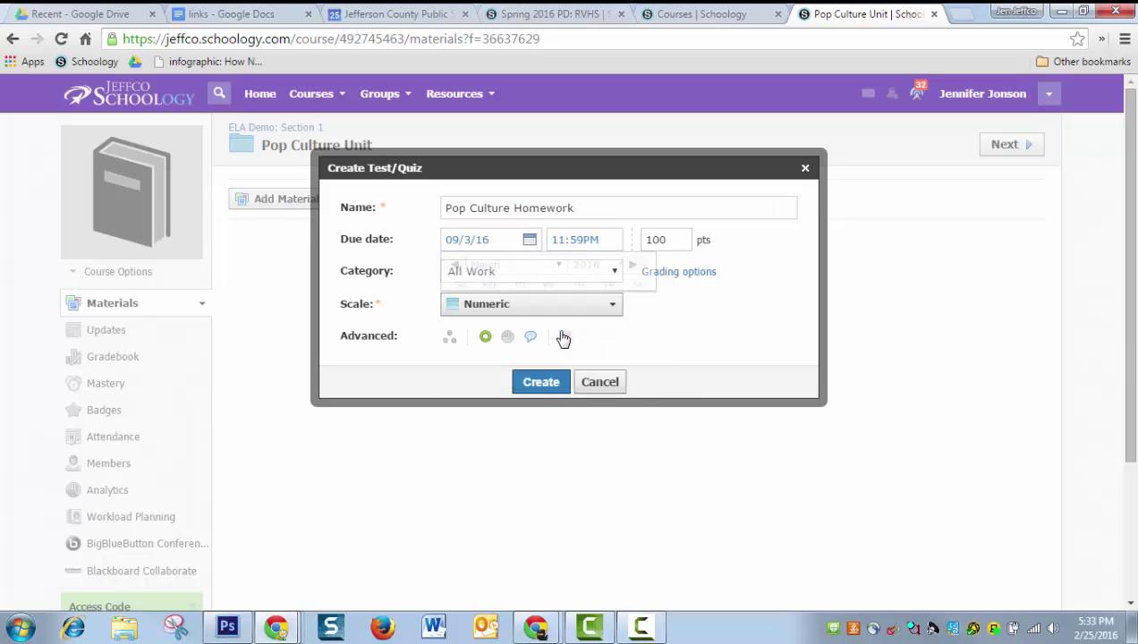
{"action": "left_click_drag", "start_coordinate": [683, 240], "coordinate": [650, 239]}
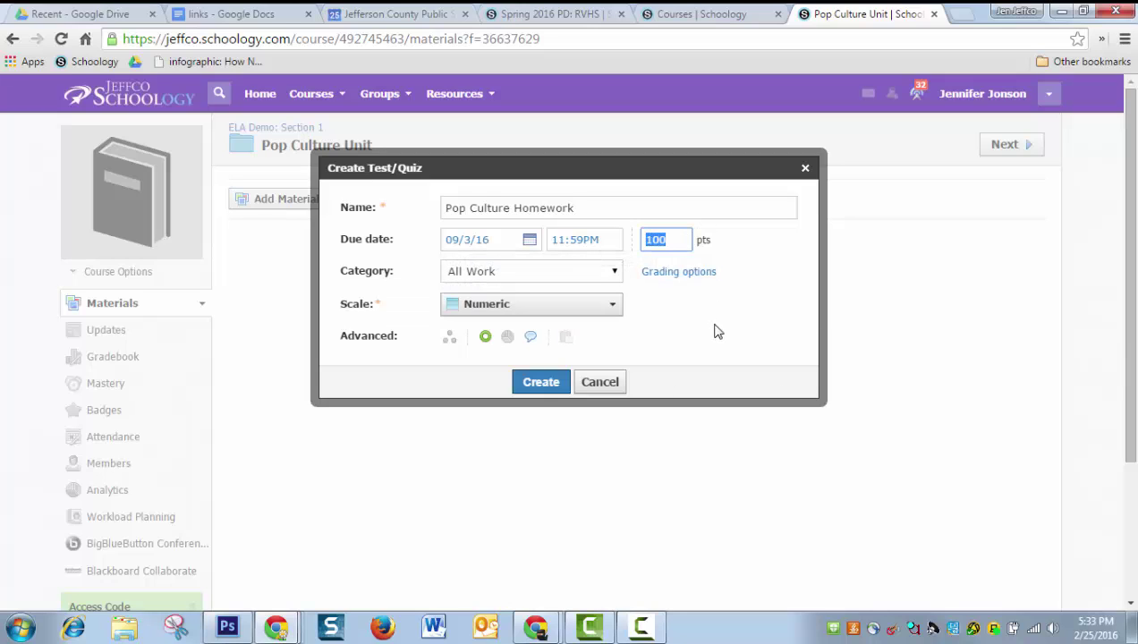
{"action": "left_click", "coordinate": [497, 277]}
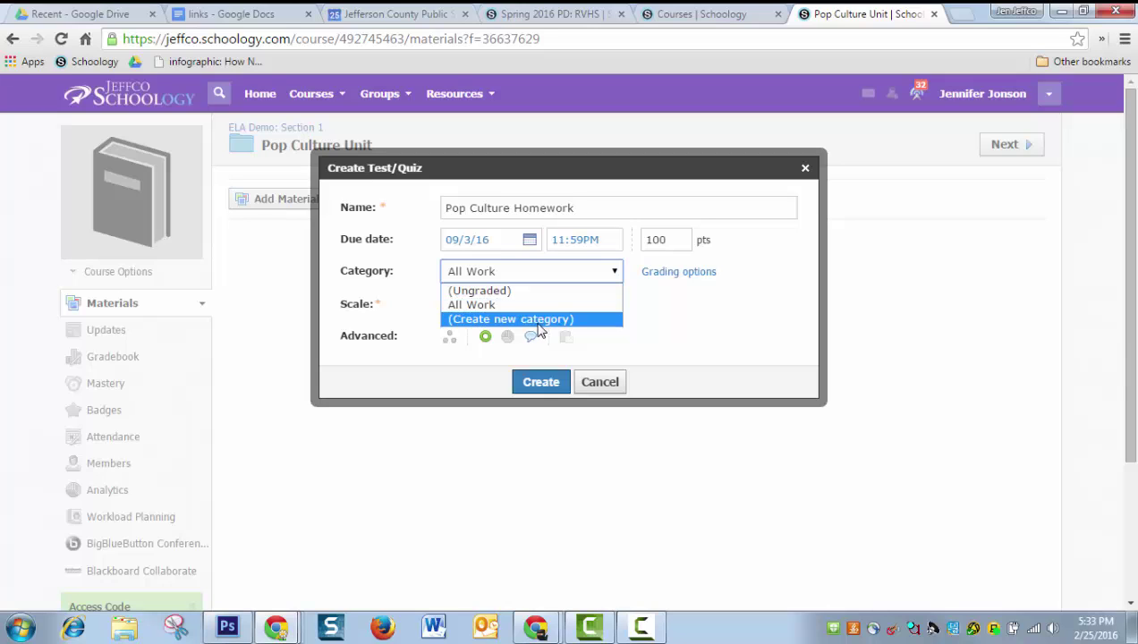
{"action": "left_click", "coordinate": [540, 305]}
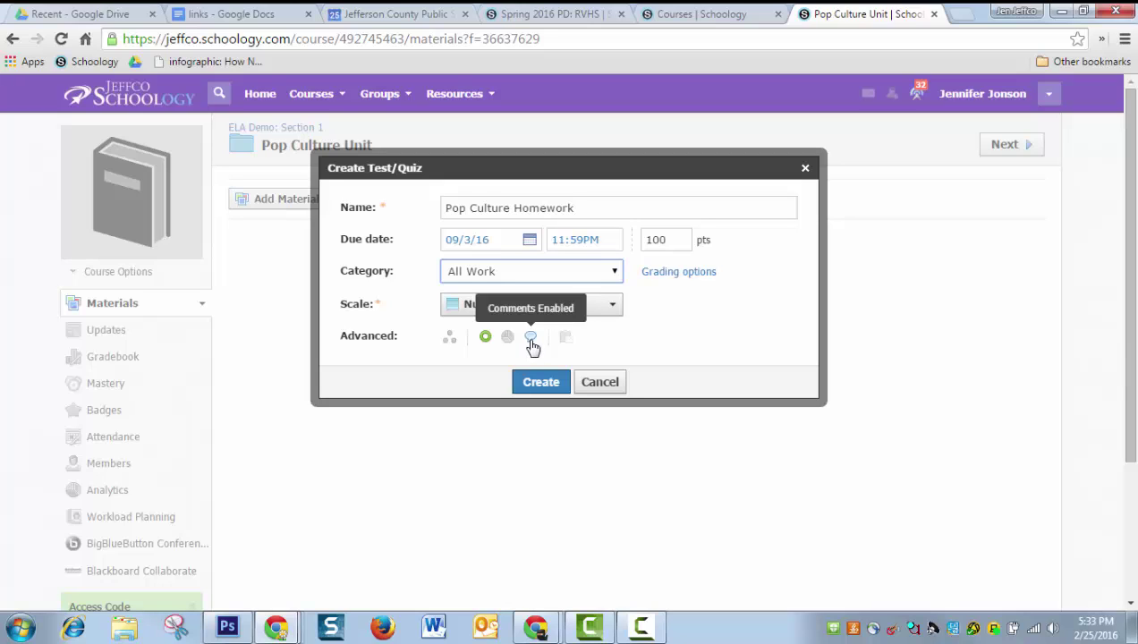
{"action": "left_click", "coordinate": [531, 338]}
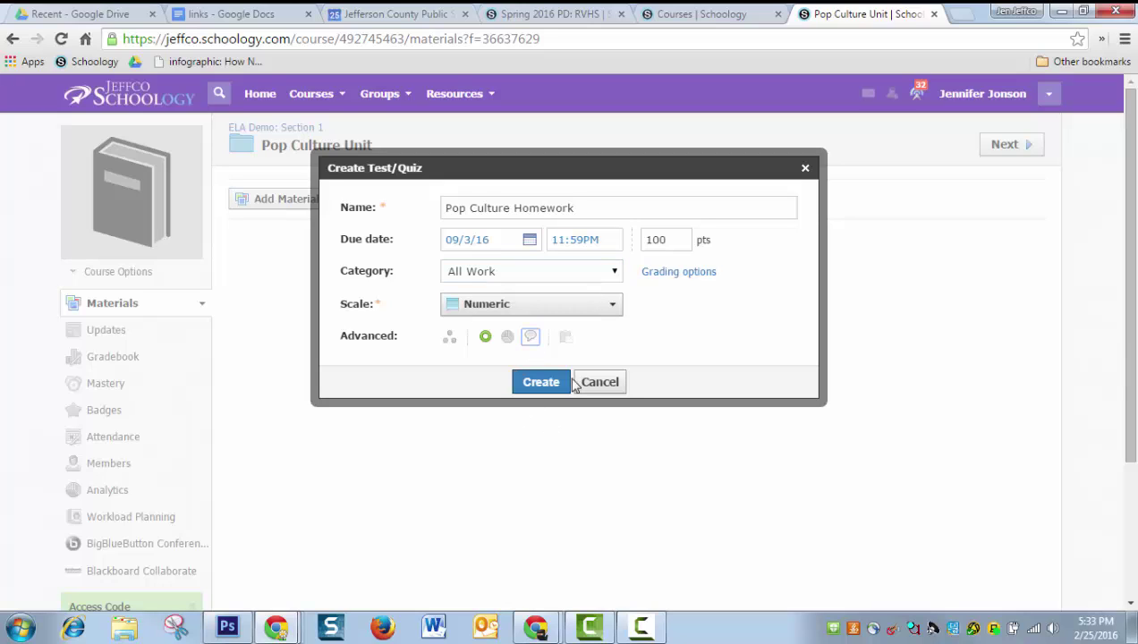
{"action": "left_click", "coordinate": [541, 382]}
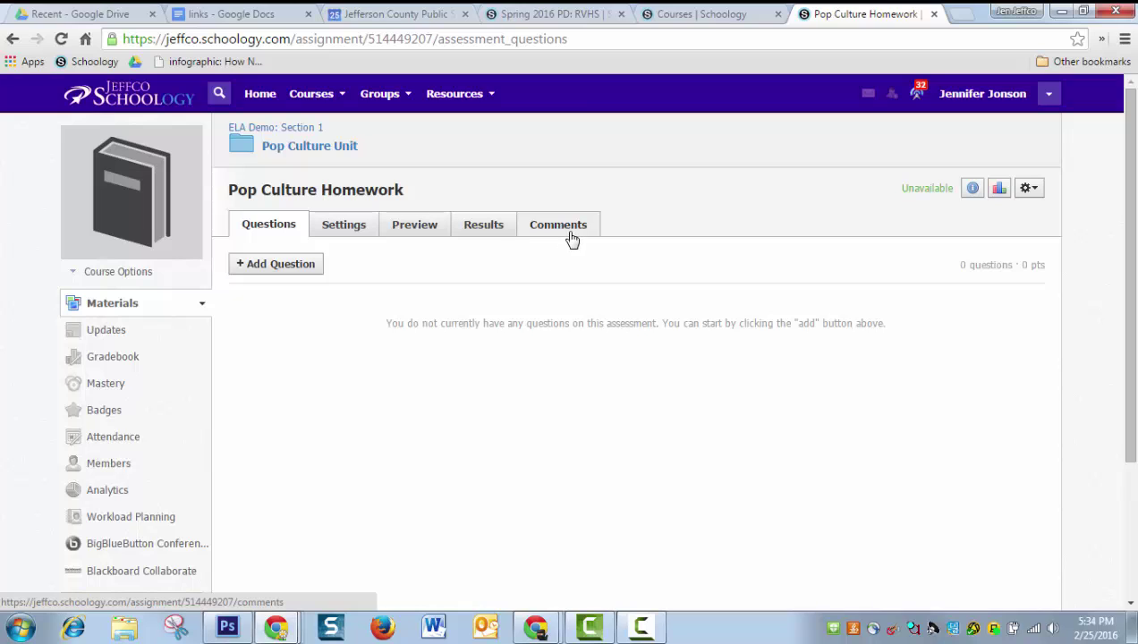
Open the Add Question dropdown on the Pop Culture Homework Questions tab.
{"action": "left_click", "coordinate": [282, 265]}
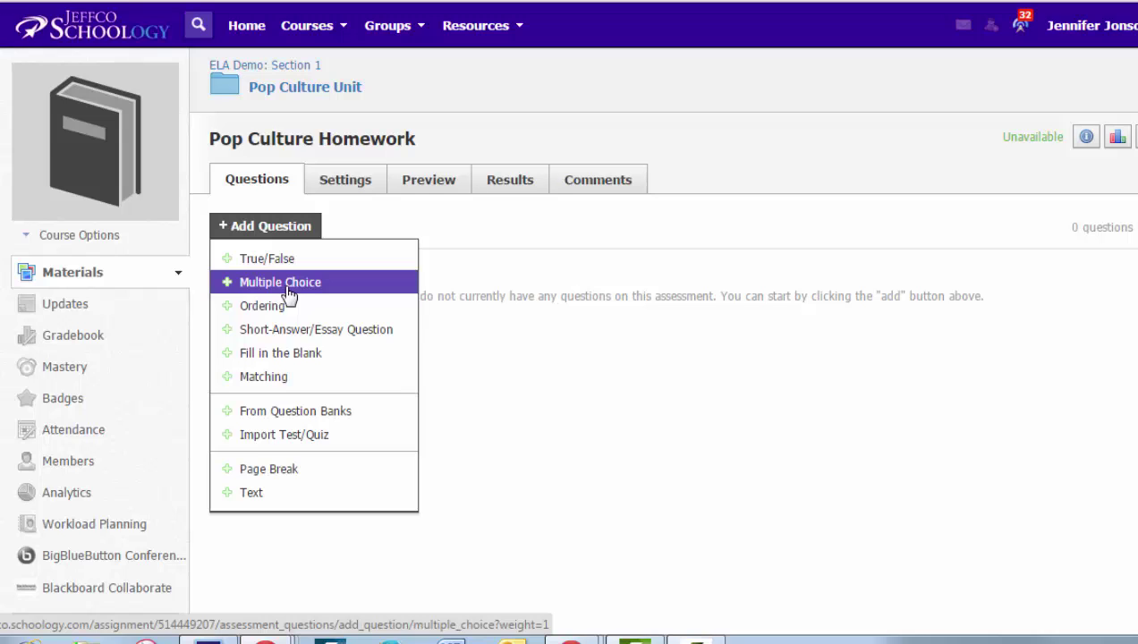
Add a multiple-choice question reading 'What is the #1 selling soft drink in the U.S.A?'.
{"action": "left_click", "coordinate": [287, 285]}
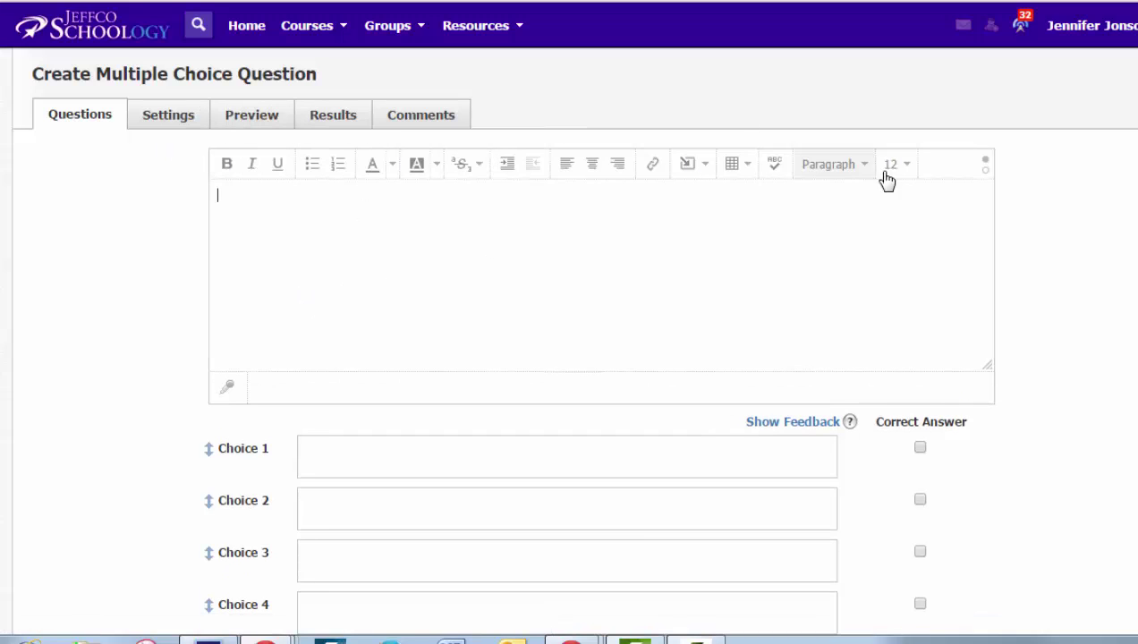
{"action": "type", "text": "What is the #1 selling soft drink in the U.S.A?"}
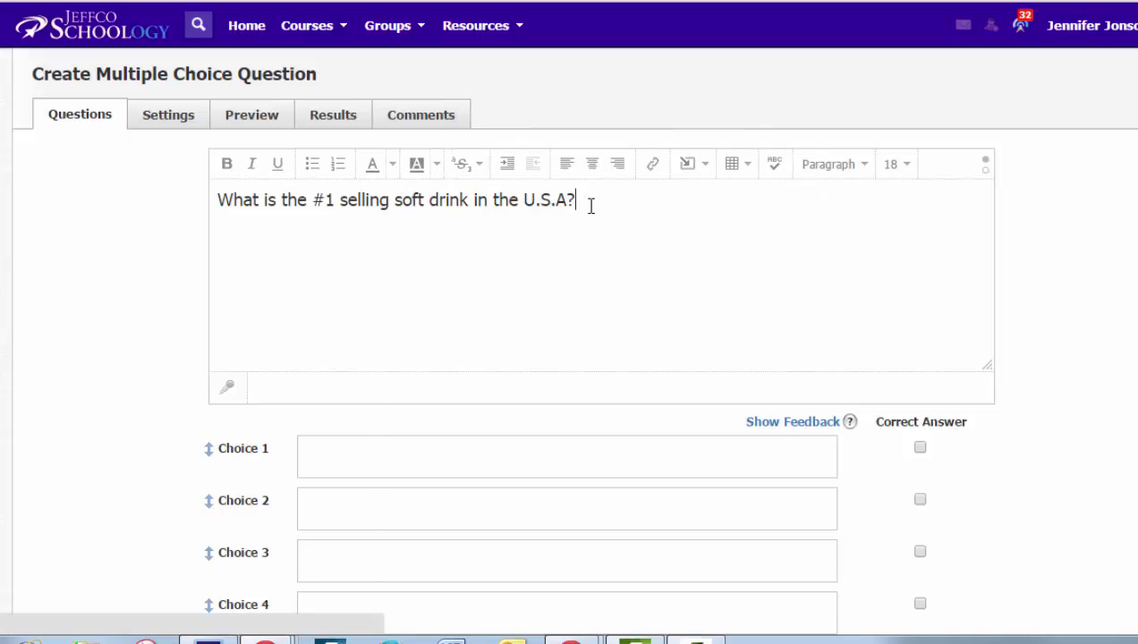
{"action": "key", "text": "Return"}
Insert the soft-drink cans image below the question and shrink it to about 245 px wide.
{"action": "left_click", "coordinate": [688, 165]}
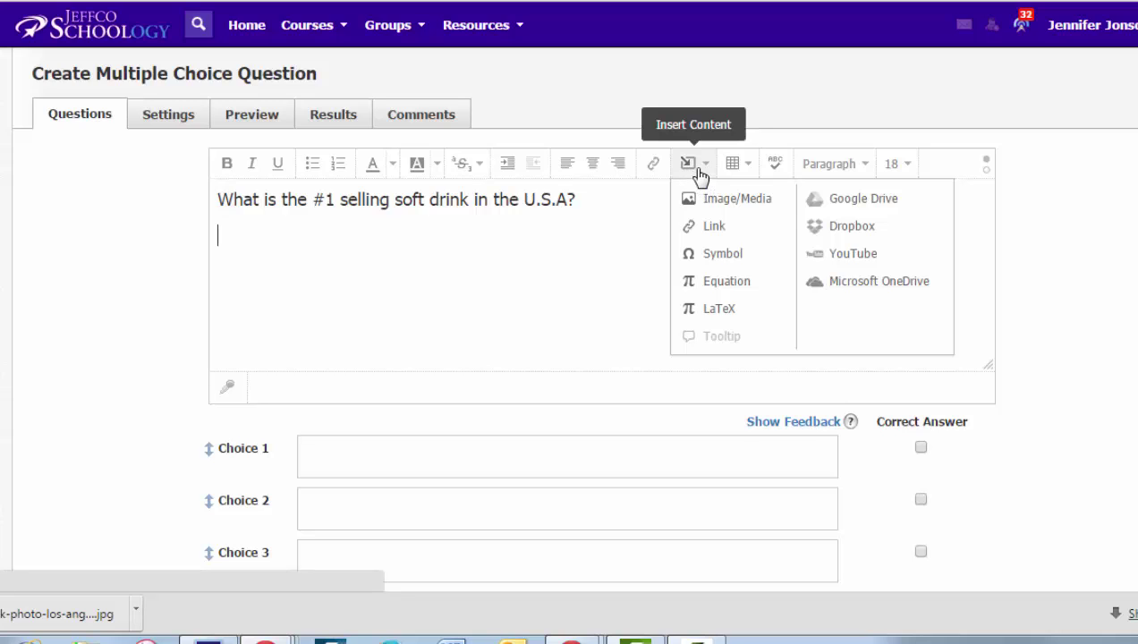
{"action": "left_click", "coordinate": [713, 200]}
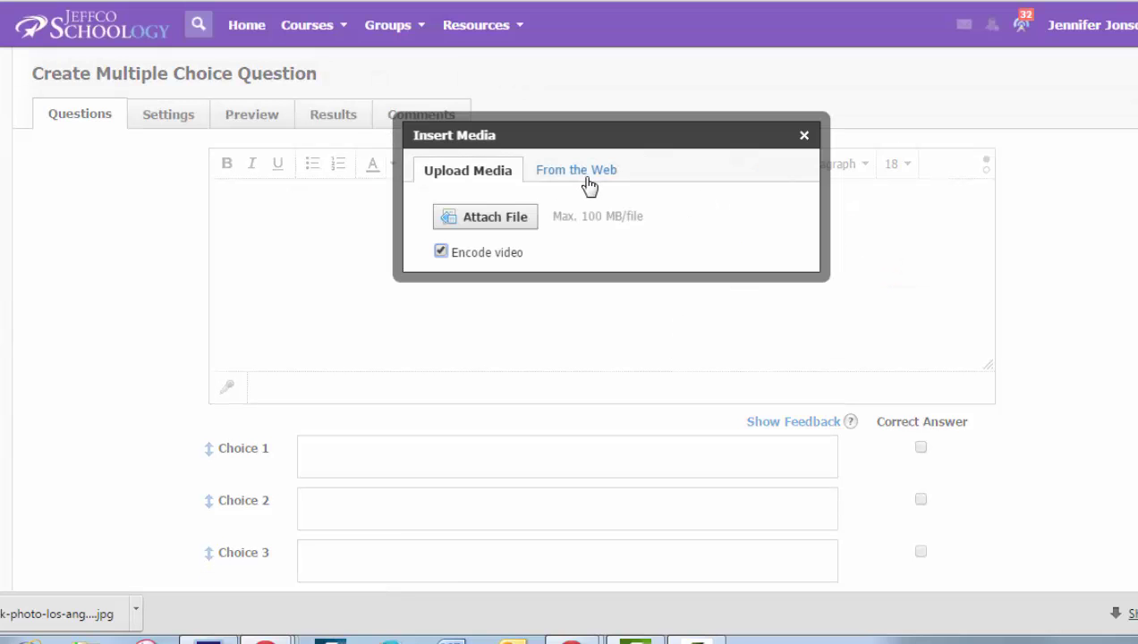
{"action": "left_click", "coordinate": [485, 218]}
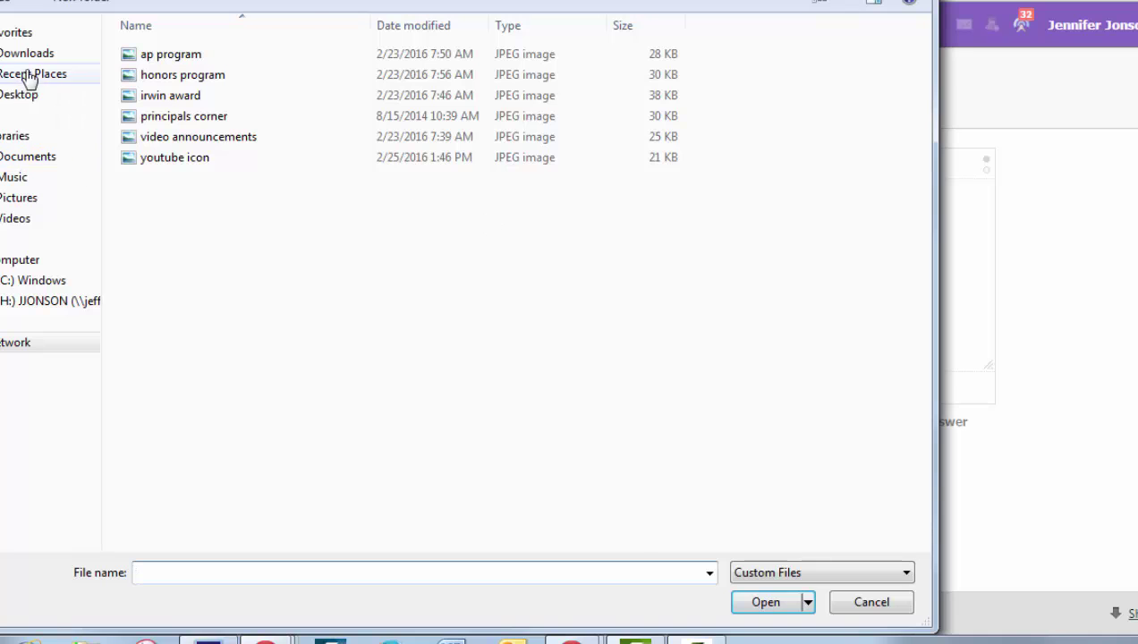
{"action": "left_click", "coordinate": [35, 94]}
{"action": "double_click", "coordinate": [387, 442]}
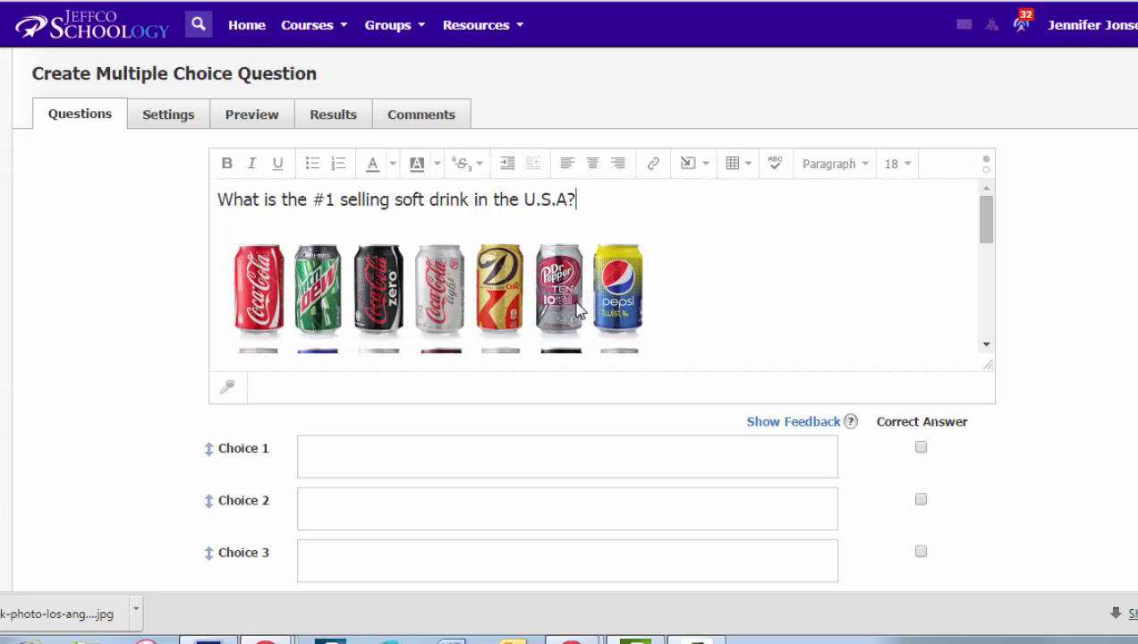
{"action": "left_click", "coordinate": [654, 248]}
{"action": "left_click_drag", "start_coordinate": [660, 224], "coordinate": [537, 284]}
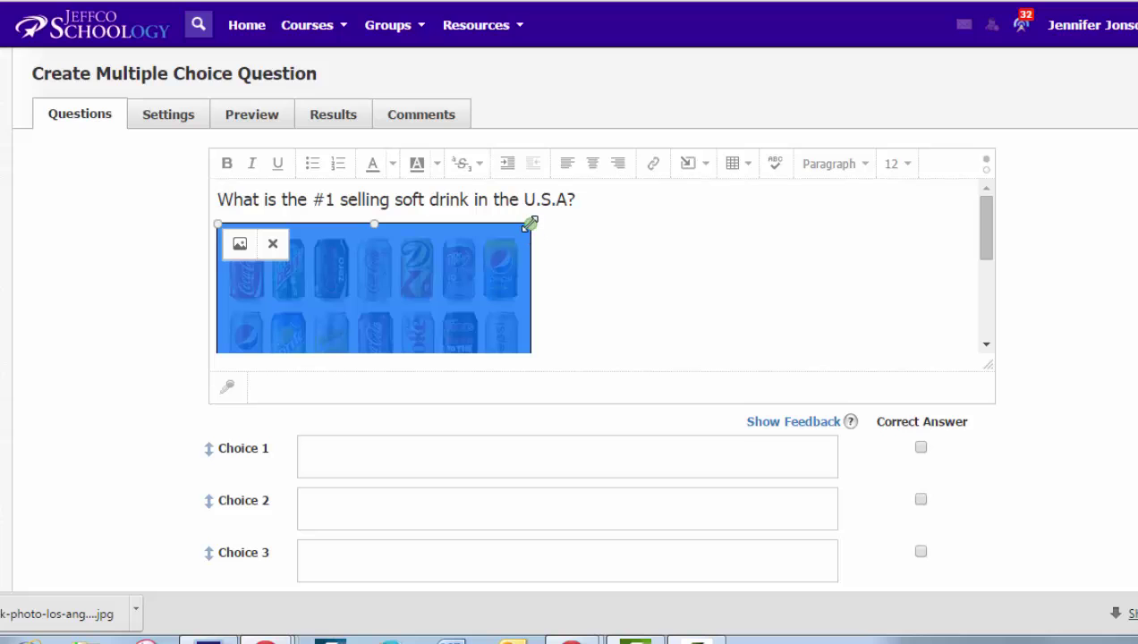
{"action": "left_click_drag", "start_coordinate": [531, 224], "coordinate": [376, 315]}
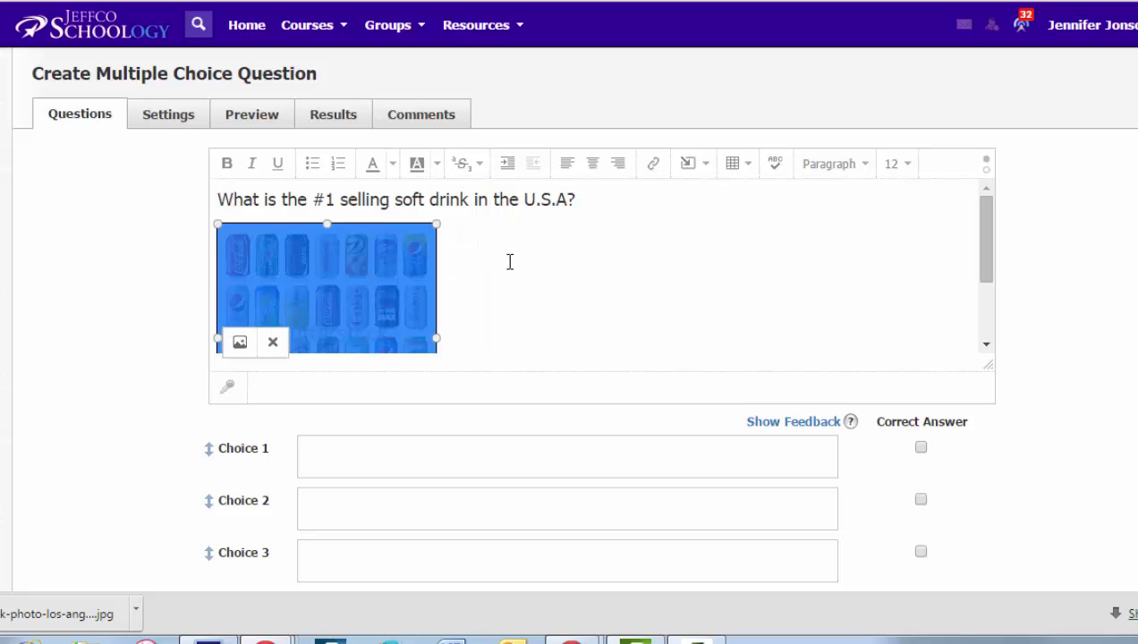
{"action": "left_click", "coordinate": [612, 209]}
{"action": "left_click_drag", "start_coordinate": [987, 242], "coordinate": [953, 205]}
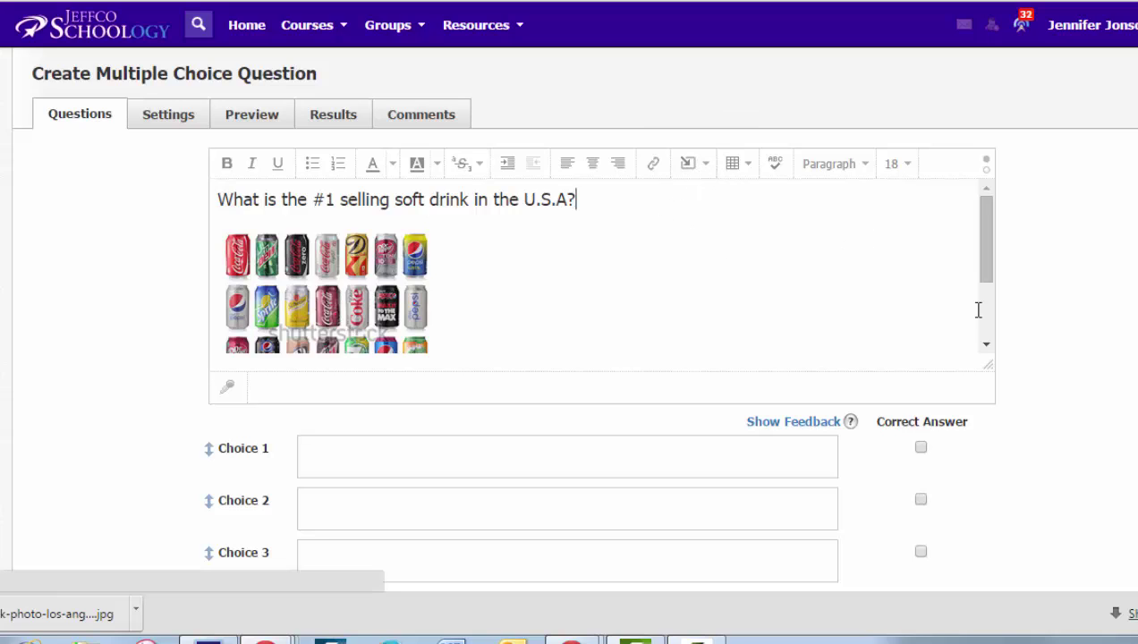
Fill Choices 1–4 with Coke Classic, Pepsi, Mountain Dew and Dr. Pepper.
{"action": "scroll", "coordinate": [569, 358], "scroll_direction": "down", "scroll_amount": 2}
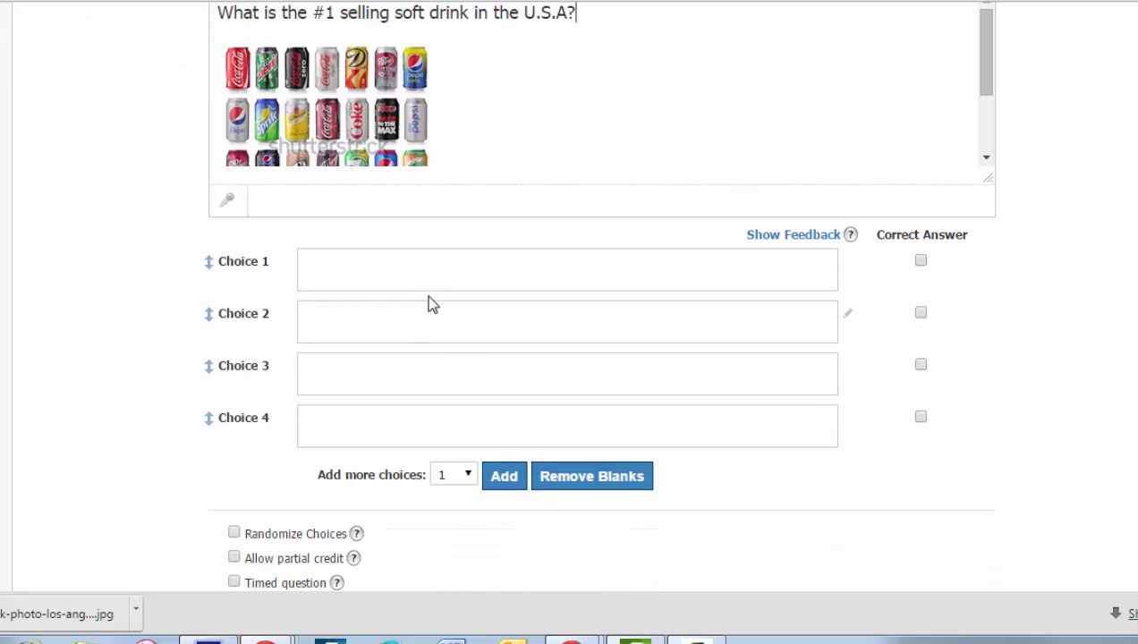
{"action": "left_click", "coordinate": [429, 269]}
{"action": "type", "text": "Coke Classic"}
{"action": "left_click", "coordinate": [387, 317]}
{"action": "type", "text": "Pepsi"}
{"action": "left_click", "coordinate": [378, 372]}
{"action": "type", "text": "Mountain Dew"}
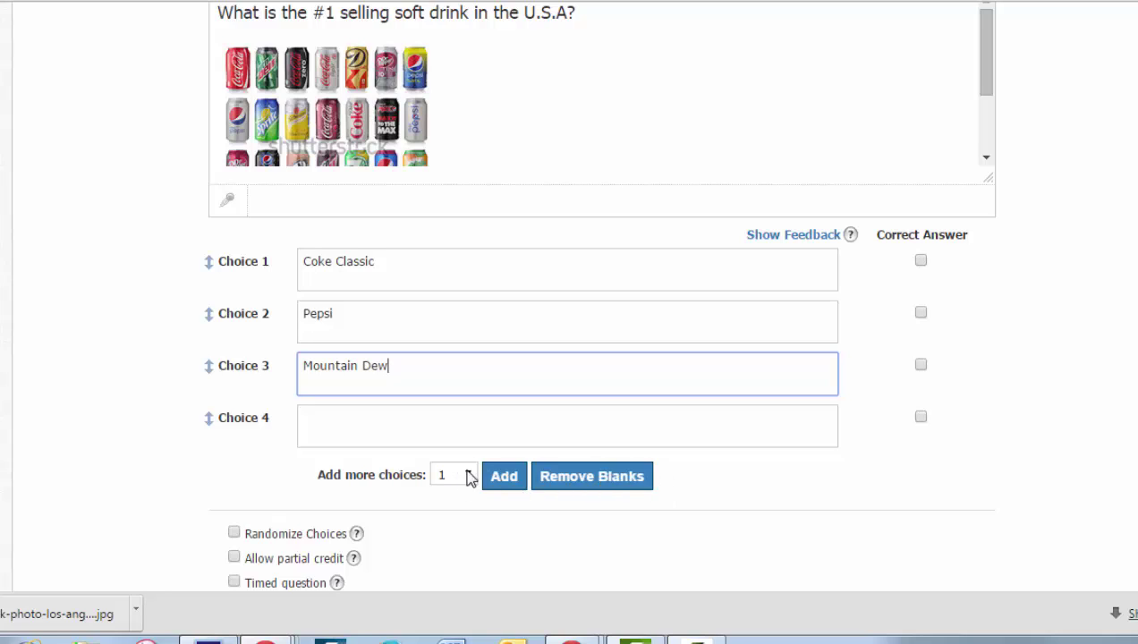
{"action": "left_click", "coordinate": [400, 424]}
{"action": "type", "text": "Dr. Pepper"}
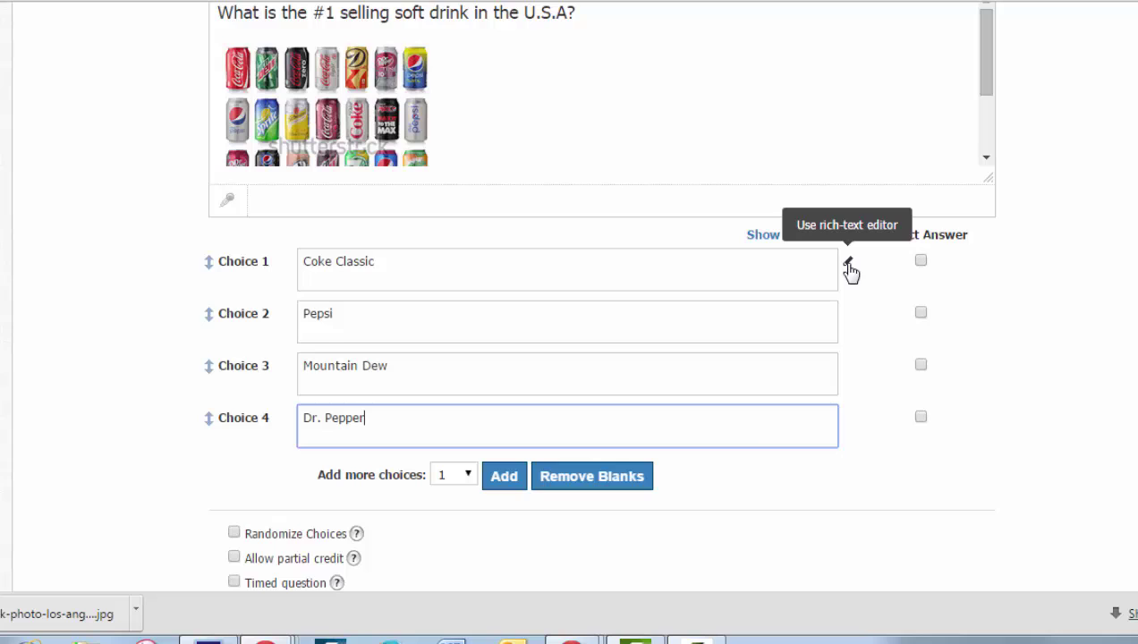
{"action": "left_click", "coordinate": [849, 267]}
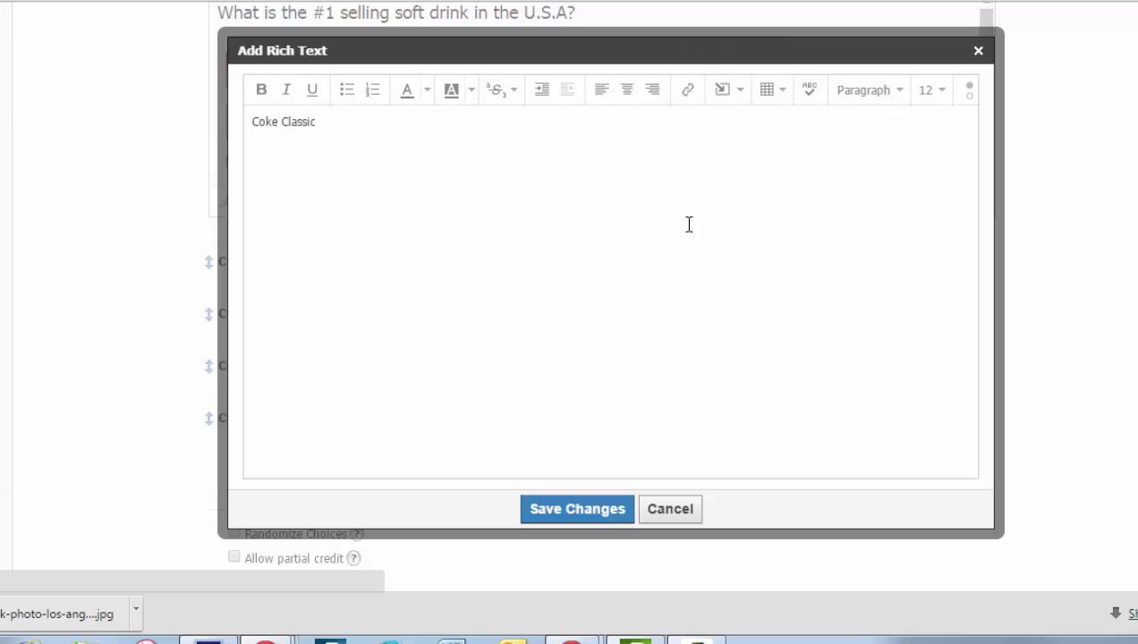
{"action": "left_click", "coordinate": [687, 511]}
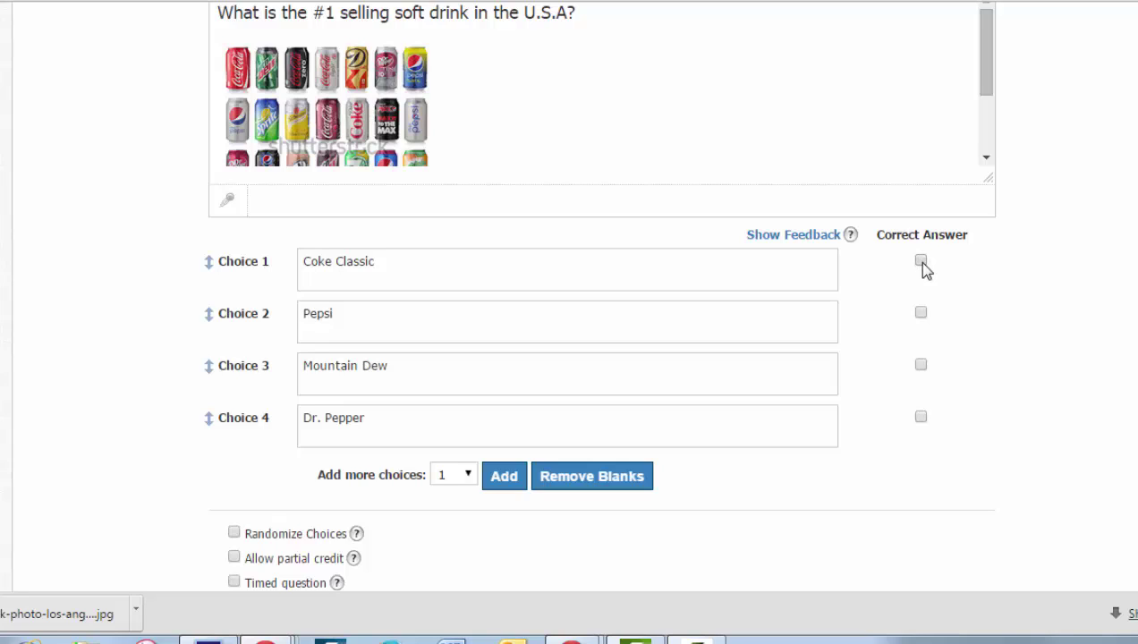
Mark Coke Classic as the correct answer, randomize choices, and set grading to 1 point.
{"action": "left_click", "coordinate": [920, 315]}
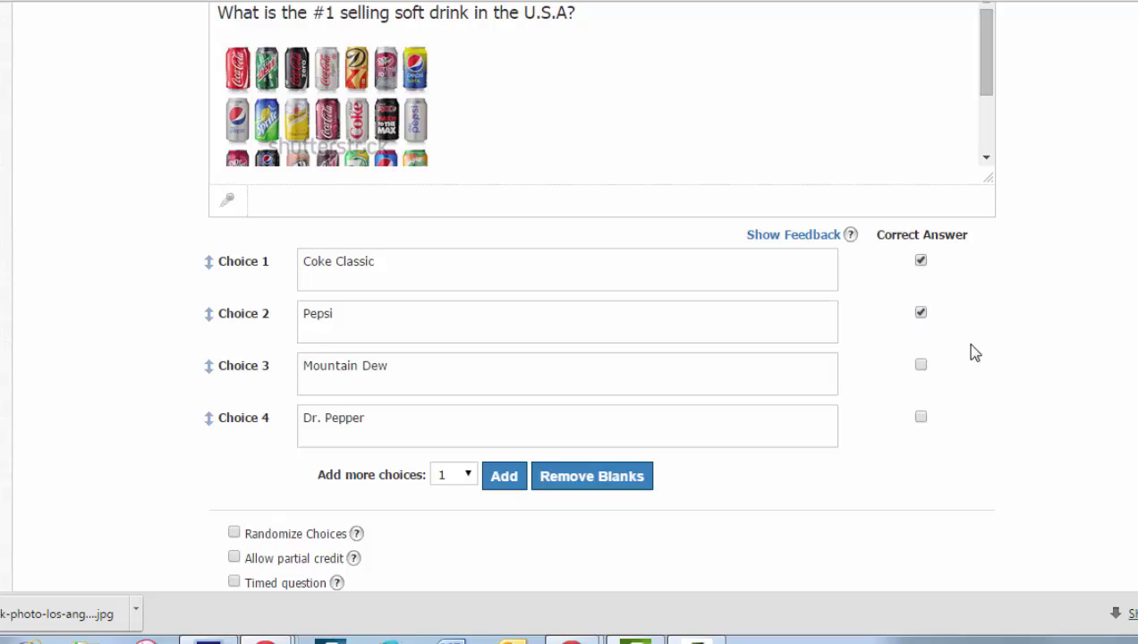
{"action": "left_click", "coordinate": [921, 314]}
{"action": "scroll", "coordinate": [597, 295], "scroll_direction": "down", "scroll_amount": 3}
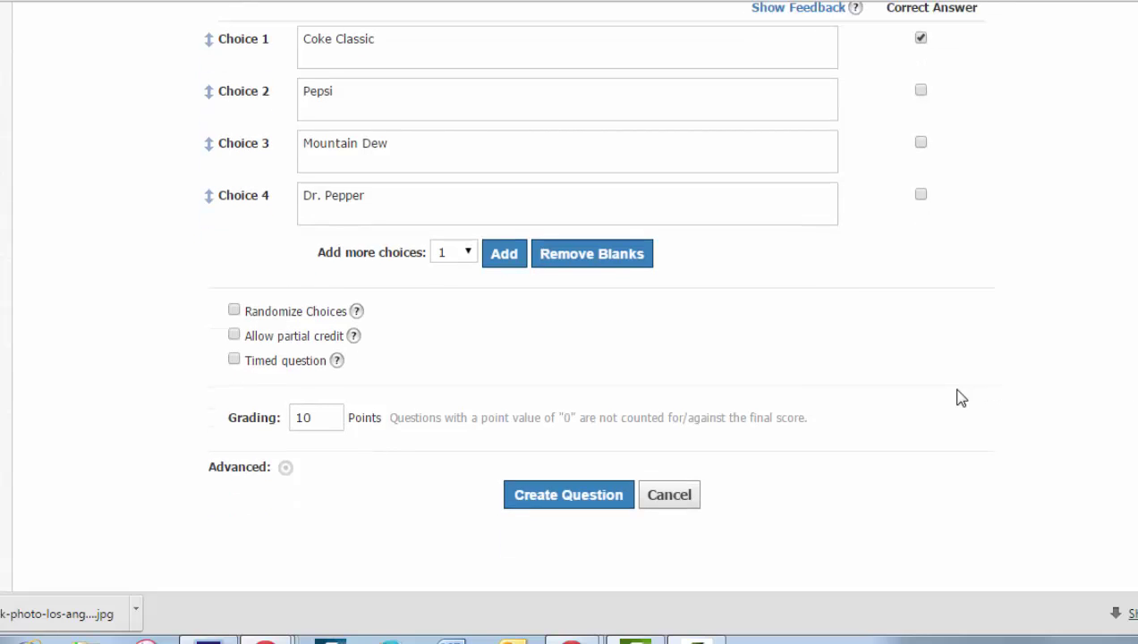
{"action": "left_click", "coordinate": [235, 311]}
{"action": "left_click", "coordinate": [312, 416]}
Save the soft-drink question as question 1 (1 pt) and show the question type list again.
{"action": "left_click", "coordinate": [560, 506]}
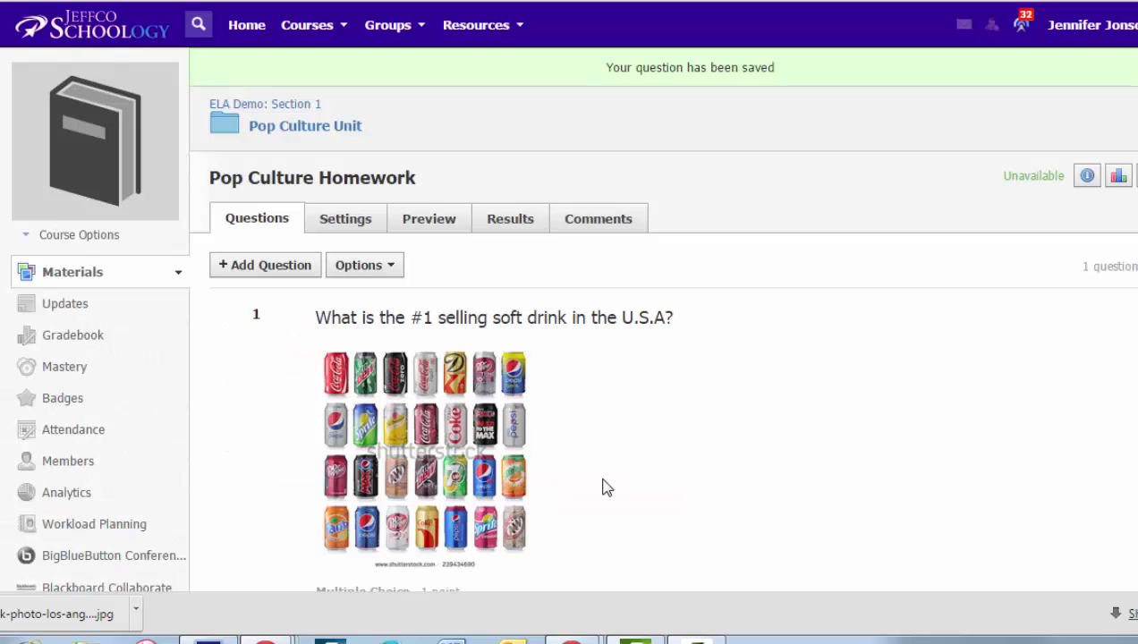
{"action": "scroll", "coordinate": [637, 439], "scroll_direction": "down", "scroll_amount": 1}
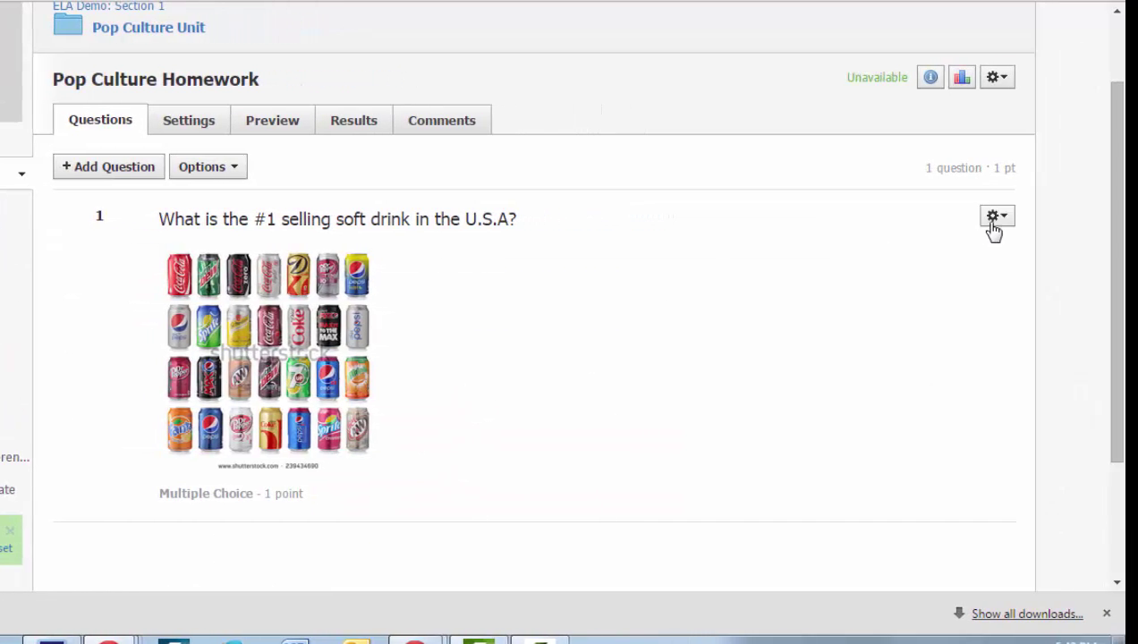
{"action": "left_click", "coordinate": [994, 224]}
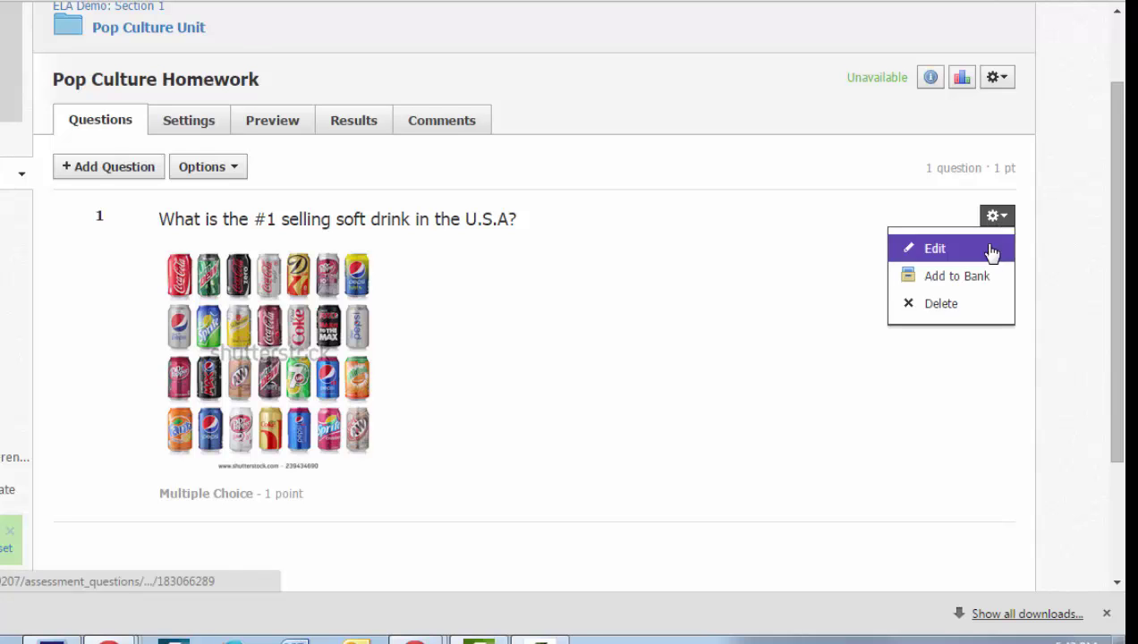
{"action": "left_click", "coordinate": [702, 320]}
{"action": "scroll", "coordinate": [349, 251], "scroll_direction": "down", "scroll_amount": 1}
{"action": "left_click", "coordinate": [96, 132]}
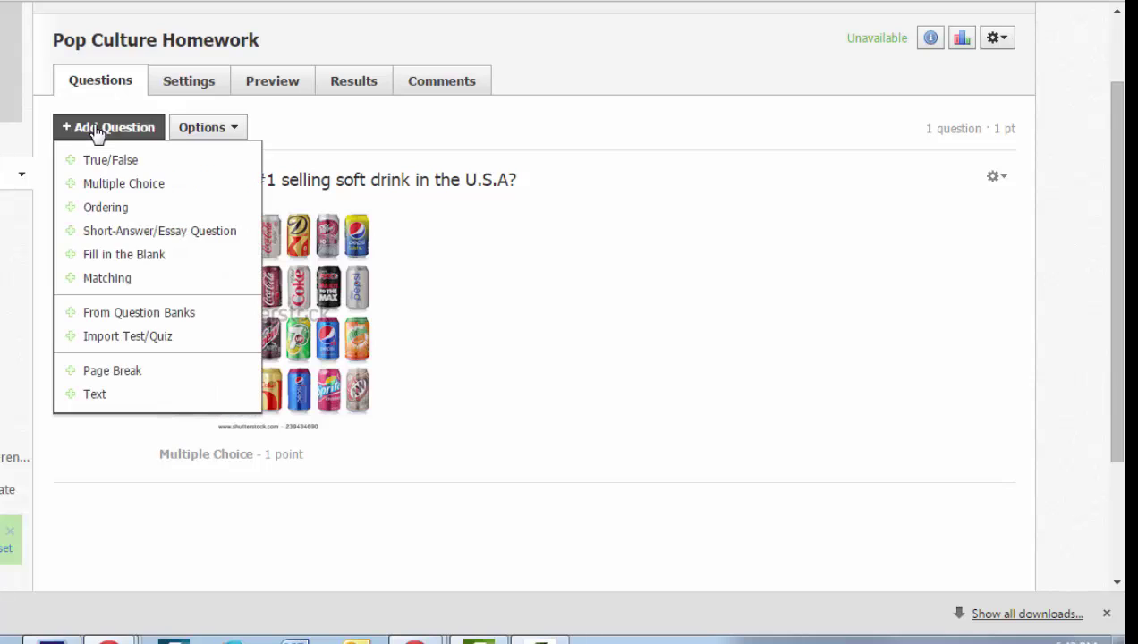
Create an Ordering question with the pasted instruction to arrange experiment steps by observations.
{"action": "left_click", "coordinate": [105, 207]}
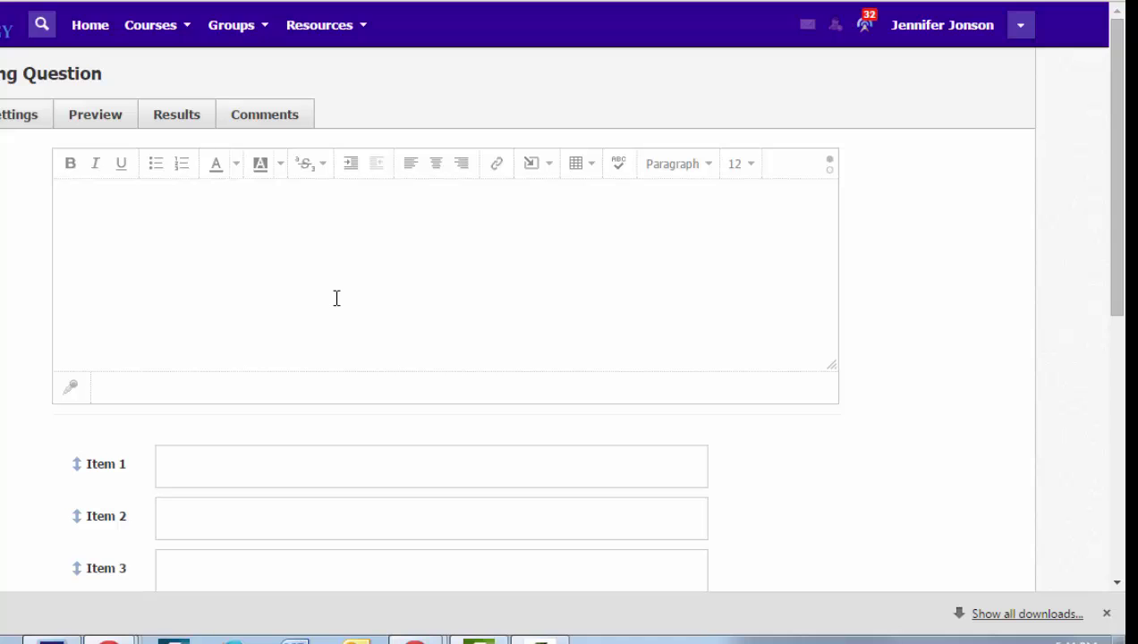
{"action": "type", "text": "Arrange these steps in the correct order based on the observations you made during your experiment."}
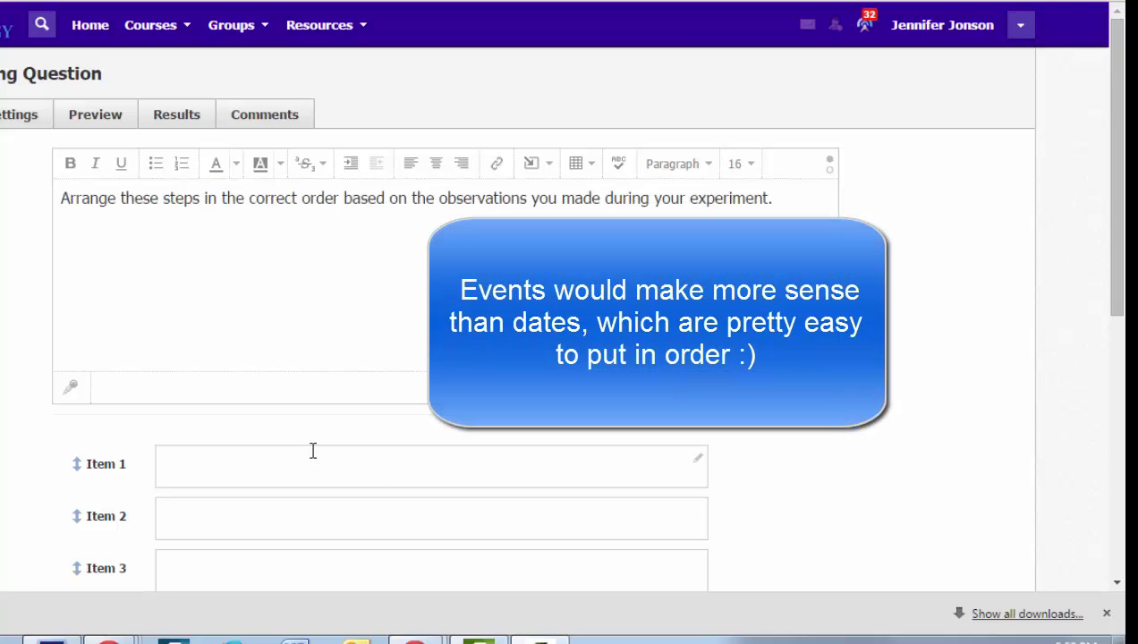
{"action": "left_click_drag", "start_coordinate": [1113, 206], "coordinate": [1087, 288]}
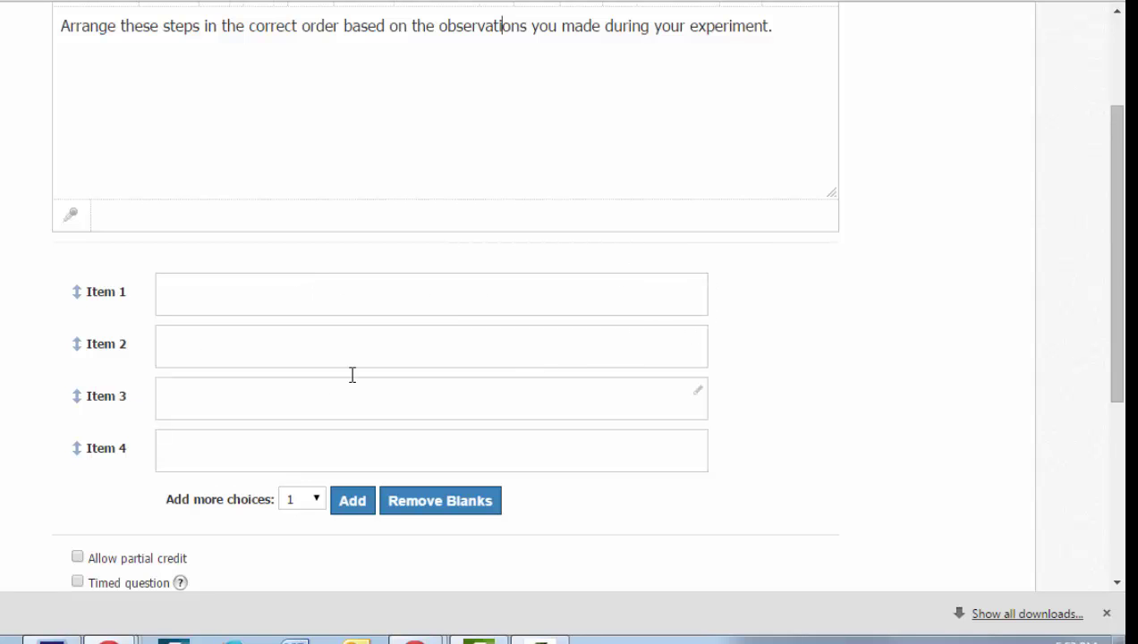
Insert a resized experiment photo into Item 1.
{"action": "left_click", "coordinate": [699, 289]}
{"action": "left_click", "coordinate": [569, 94]}
{"action": "left_click", "coordinate": [592, 135]}
{"action": "left_click", "coordinate": [356, 225]}
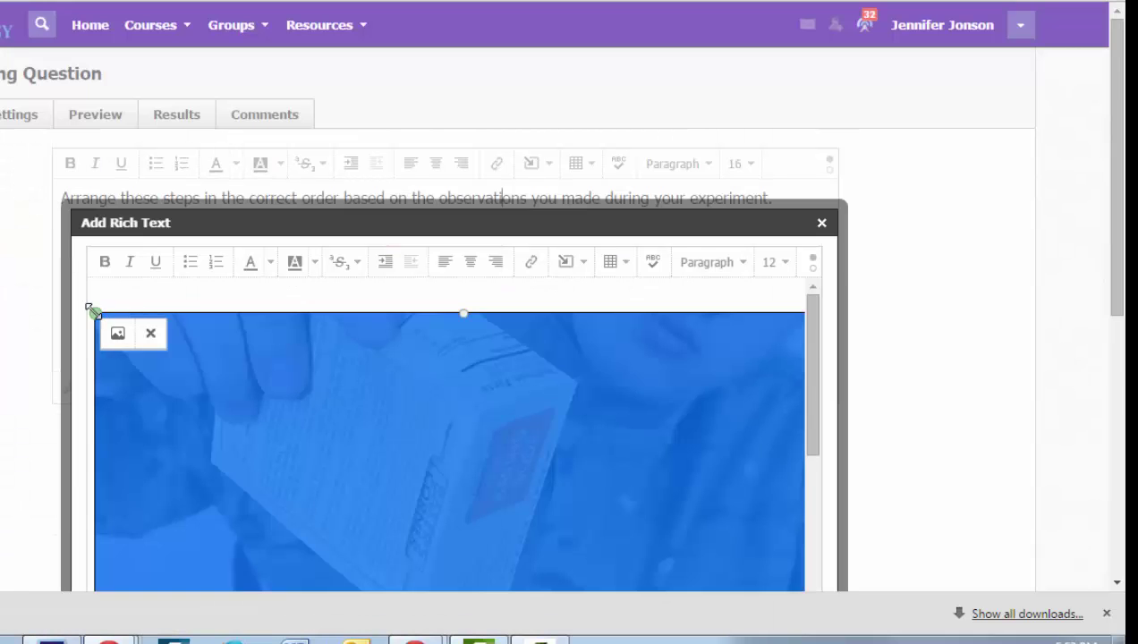
{"action": "left_click_drag", "start_coordinate": [804, 312], "coordinate": [338, 290]}
{"action": "left_click", "coordinate": [653, 369]}
{"action": "scroll", "coordinate": [653, 370], "scroll_direction": "down", "scroll_amount": 2}
{"action": "left_click", "coordinate": [115, 223]}
{"action": "left_click", "coordinate": [426, 584]}
Add the resized bottle-pouring photo to Item 2.
{"action": "scroll", "coordinate": [439, 572], "scroll_direction": "down", "scroll_amount": 2}
{"action": "left_click", "coordinate": [696, 478]}
{"action": "left_click", "coordinate": [566, 90]}
{"action": "left_click", "coordinate": [314, 222]}
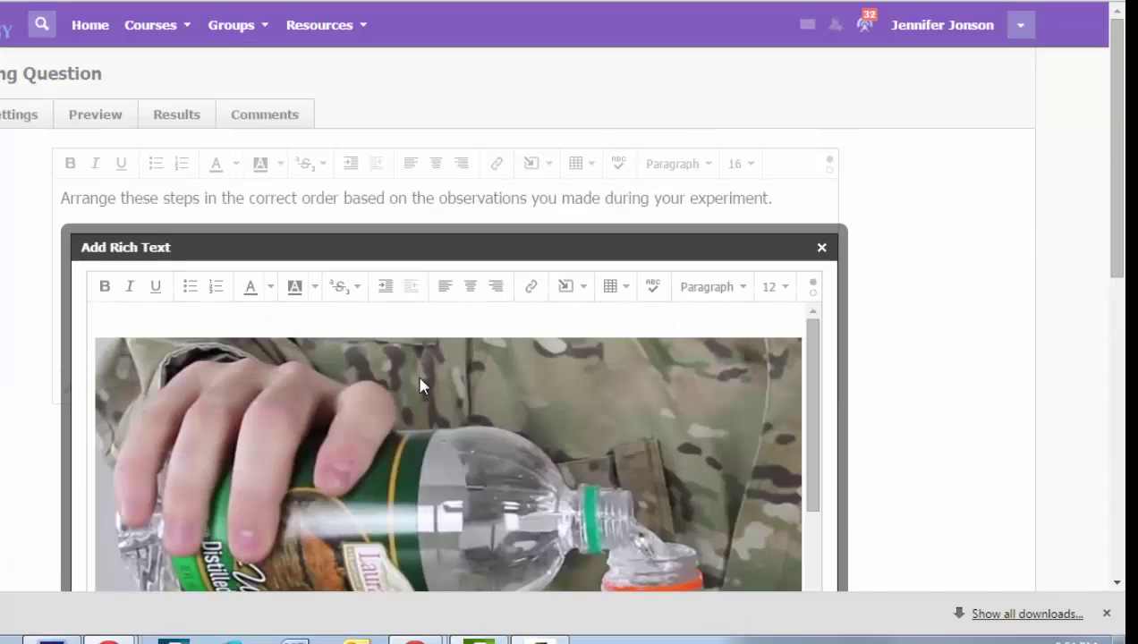
{"action": "left_click", "coordinate": [406, 478]}
{"action": "left_click_drag", "start_coordinate": [406, 478], "coordinate": [490, 360]}
{"action": "scroll", "coordinate": [491, 360], "scroll_direction": "down", "scroll_amount": 5}
{"action": "left_click", "coordinate": [436, 419]}
Add the resized inflated-balloon photo (file '1') to Item 3.
{"action": "scroll", "coordinate": [806, 452], "scroll_direction": "down", "scroll_amount": 2}
{"action": "left_click", "coordinate": [626, 502]}
{"action": "left_click", "coordinate": [568, 89]}
{"action": "left_click", "coordinate": [598, 128]}
{"action": "left_click", "coordinate": [356, 226]}
{"action": "double_click", "coordinate": [516, 101]}
{"action": "scroll", "coordinate": [1036, 345], "scroll_direction": "down", "scroll_amount": 5}
{"action": "left_click", "coordinate": [717, 366]}
{"action": "left_click_drag", "start_coordinate": [717, 366], "coordinate": [404, 130]}
{"action": "left_click", "coordinate": [398, 128]}
{"action": "scroll", "coordinate": [394, 127], "scroll_direction": "down", "scroll_amount": 2}
{"action": "left_click_drag", "start_coordinate": [452, 356], "coordinate": [381, 290]}
{"action": "left_click", "coordinate": [419, 431]}
{"action": "scroll", "coordinate": [897, 374], "scroll_direction": "down", "scroll_amount": 5}
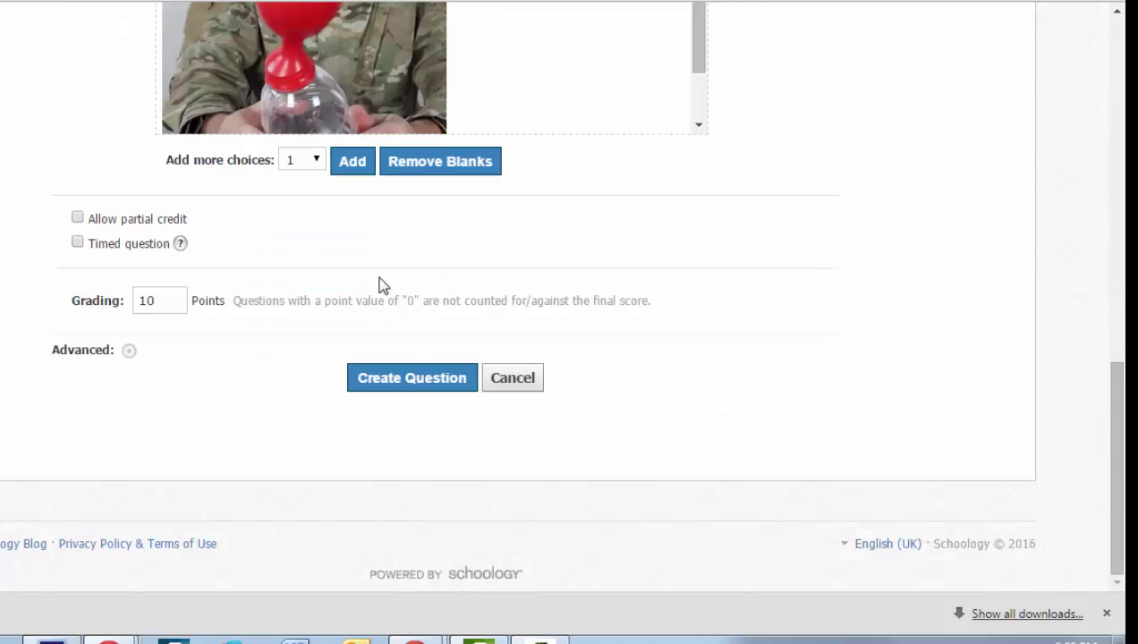
Enable partial credit for 2-item sequences, set 3 points, and save the ordering question.
{"action": "left_click", "coordinate": [77, 218]}
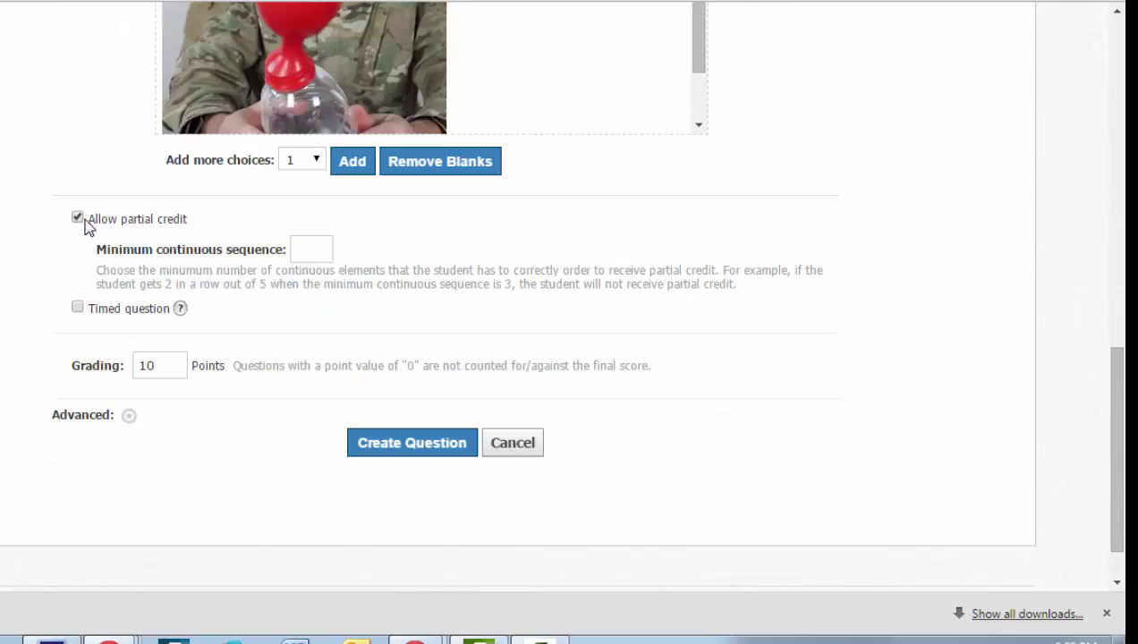
{"action": "left_click", "coordinate": [322, 253]}
{"action": "key", "text": "Tab"}
{"action": "key", "text": "Tab"}
{"action": "type", "text": "3"}
{"action": "left_click", "coordinate": [412, 443]}
{"action": "scroll", "coordinate": [1080, 401], "scroll_direction": "down", "scroll_amount": 10}
{"action": "left_click", "coordinate": [439, 532]}
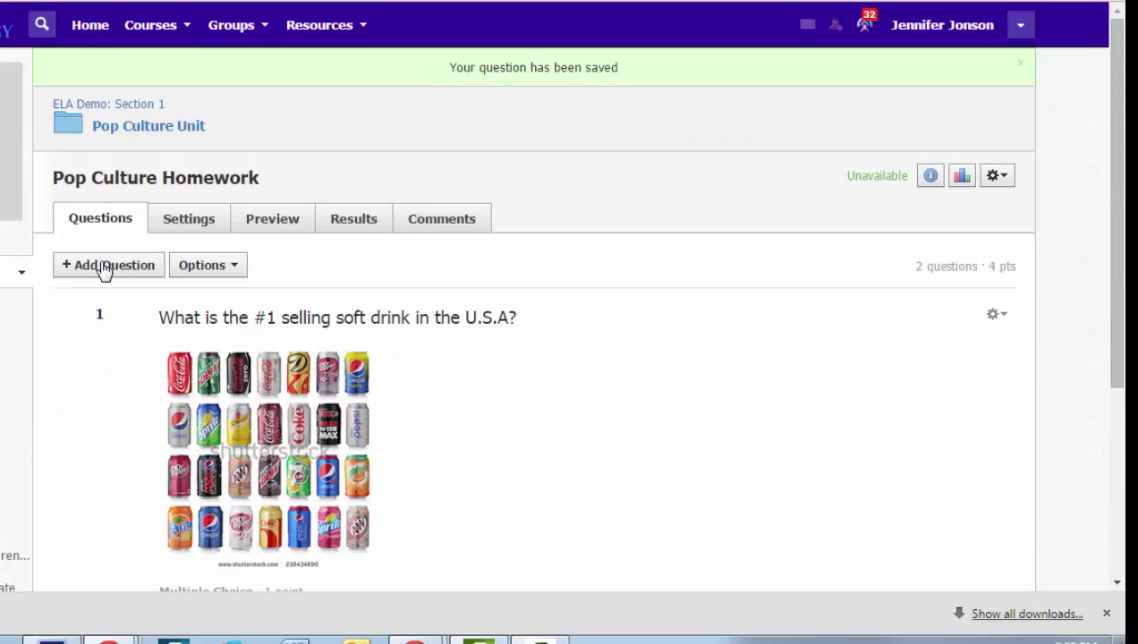
Add a new Short-Answer/Essay question to Pop Culture Homework.
{"action": "left_click", "coordinate": [102, 267]}
{"action": "left_click", "coordinate": [191, 373]}
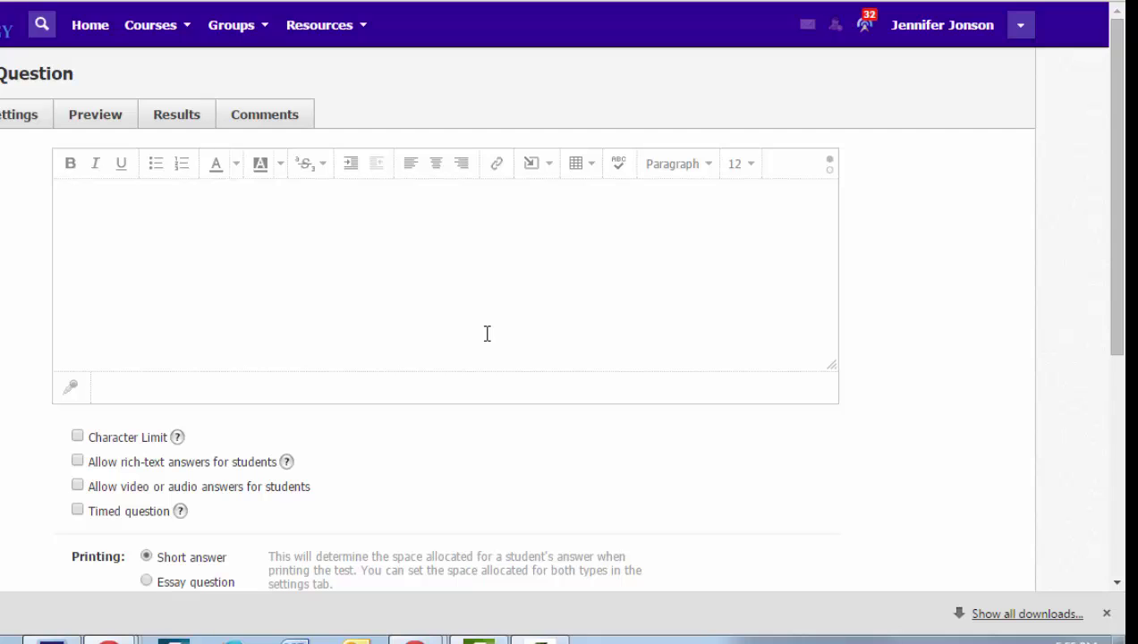
{"action": "left_click_drag", "start_coordinate": [1120, 133], "coordinate": [1125, 201]}
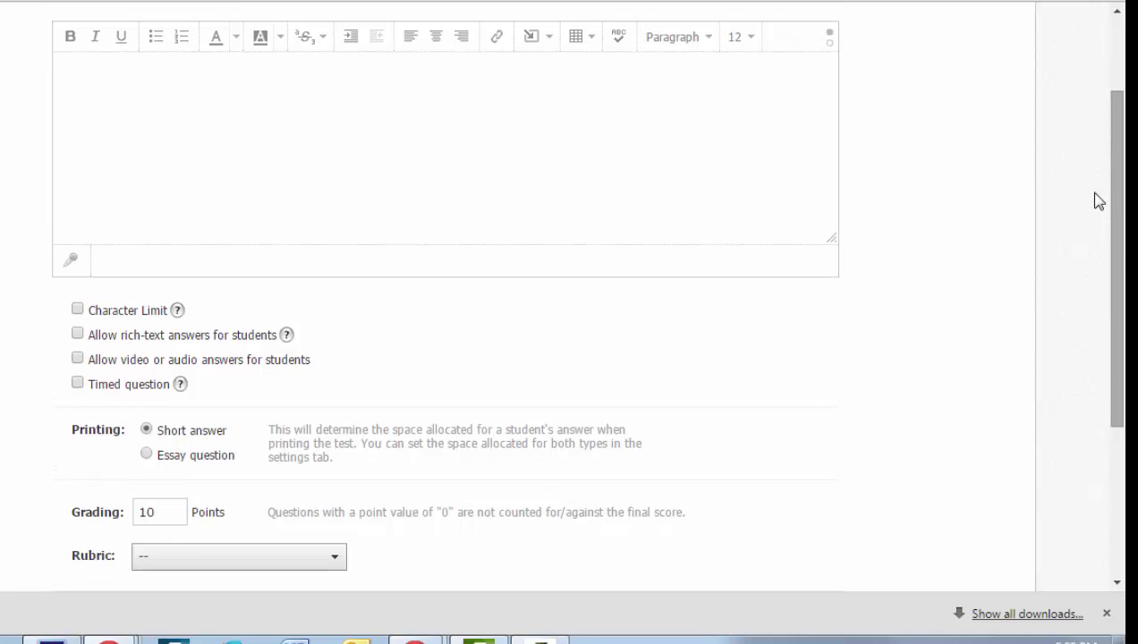
{"action": "left_click", "coordinate": [155, 193]}
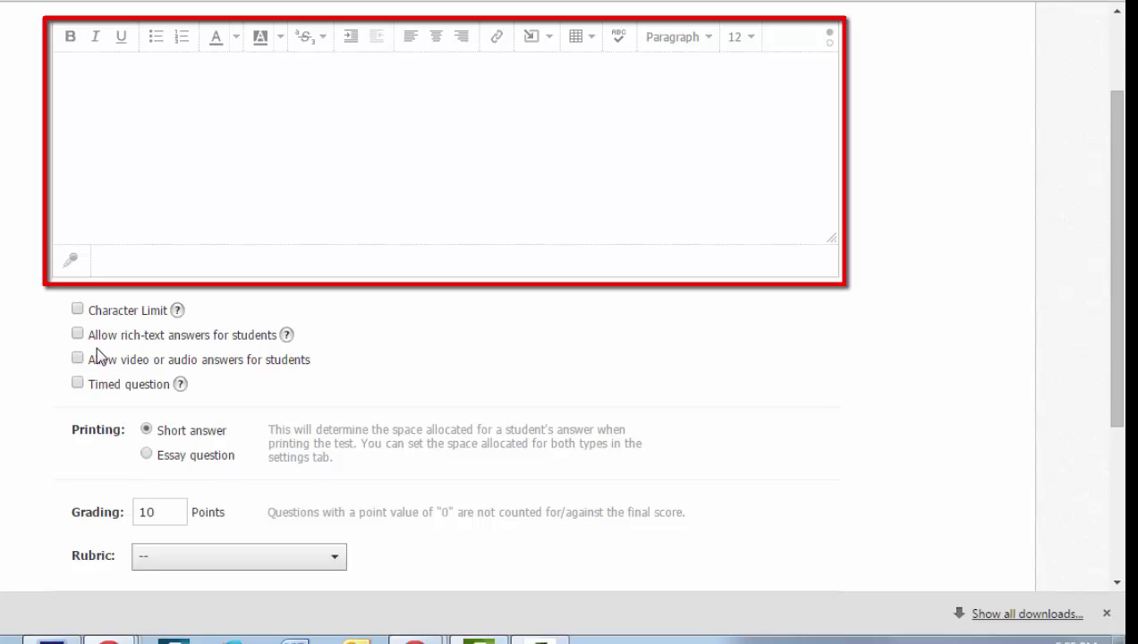
Leave character limit, rich-text and video/audio answers switched off, with no rubric attached.
{"action": "left_click", "coordinate": [78, 309]}
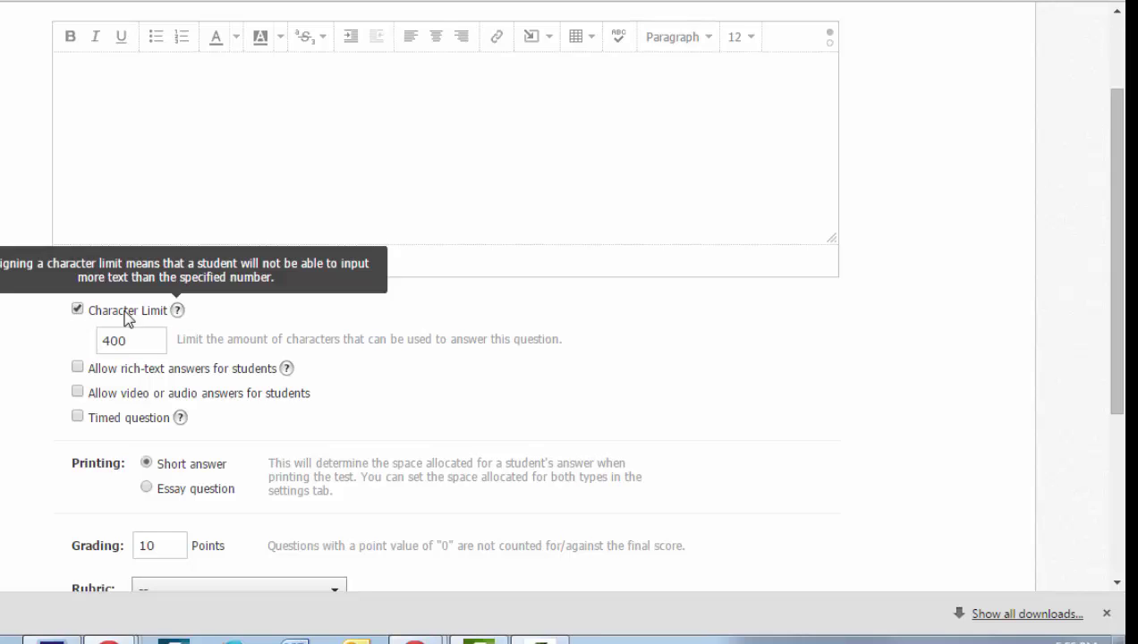
{"action": "left_click", "coordinate": [78, 309]}
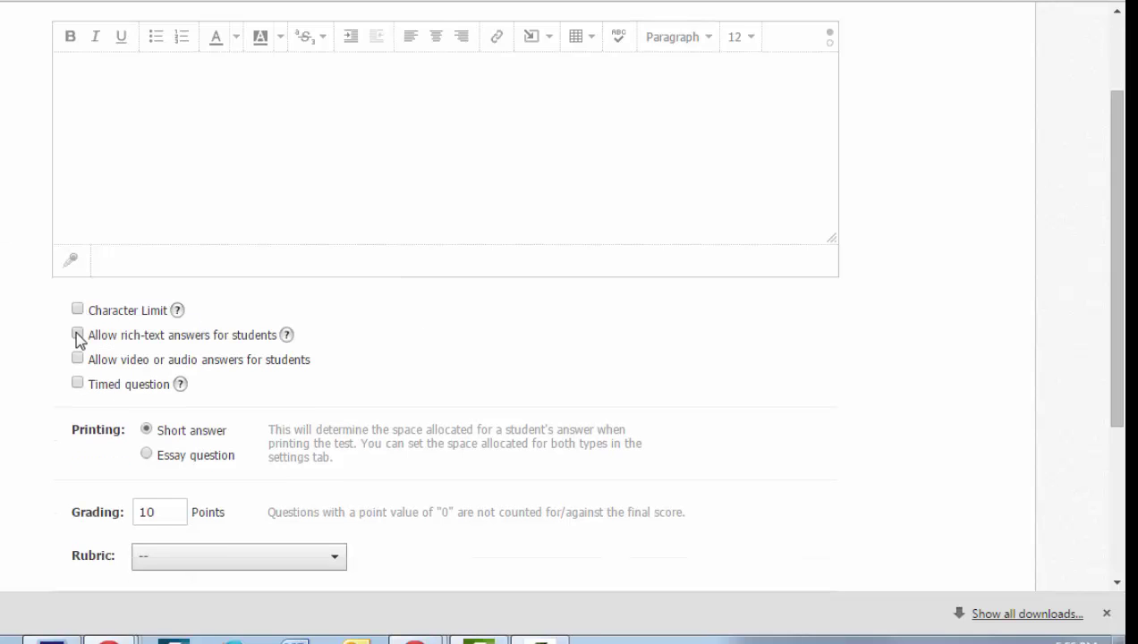
{"action": "mouse_move", "coordinate": [287, 338]}
{"action": "left_click", "coordinate": [81, 336]}
{"action": "left_click", "coordinate": [79, 359]}
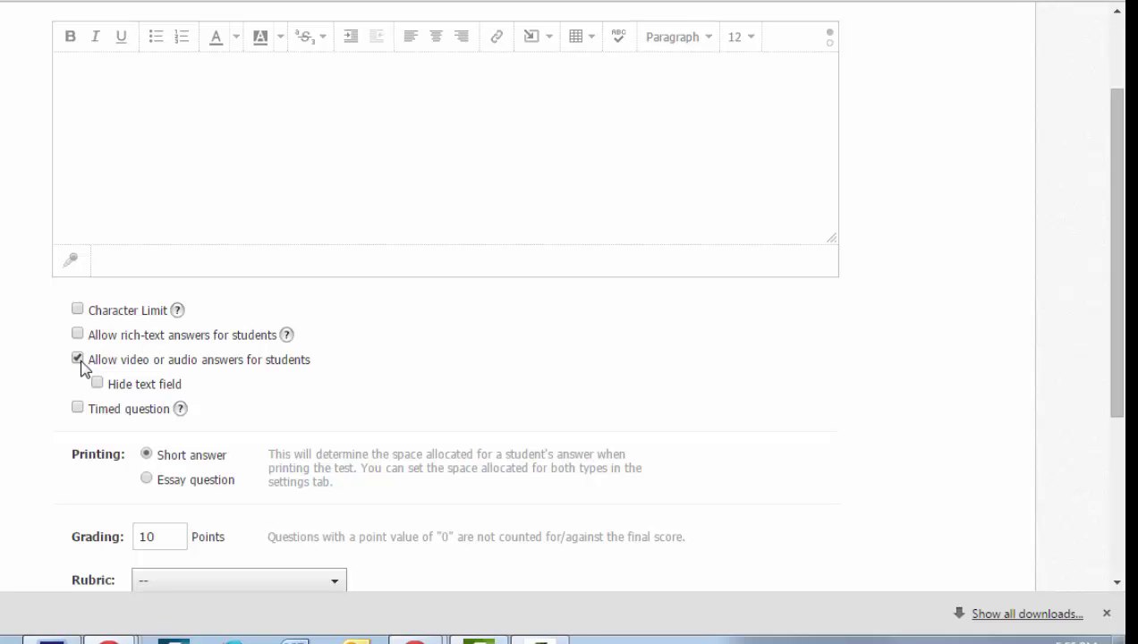
{"action": "left_click", "coordinate": [79, 359]}
{"action": "scroll", "coordinate": [125, 313], "scroll_direction": "down", "scroll_amount": 3}
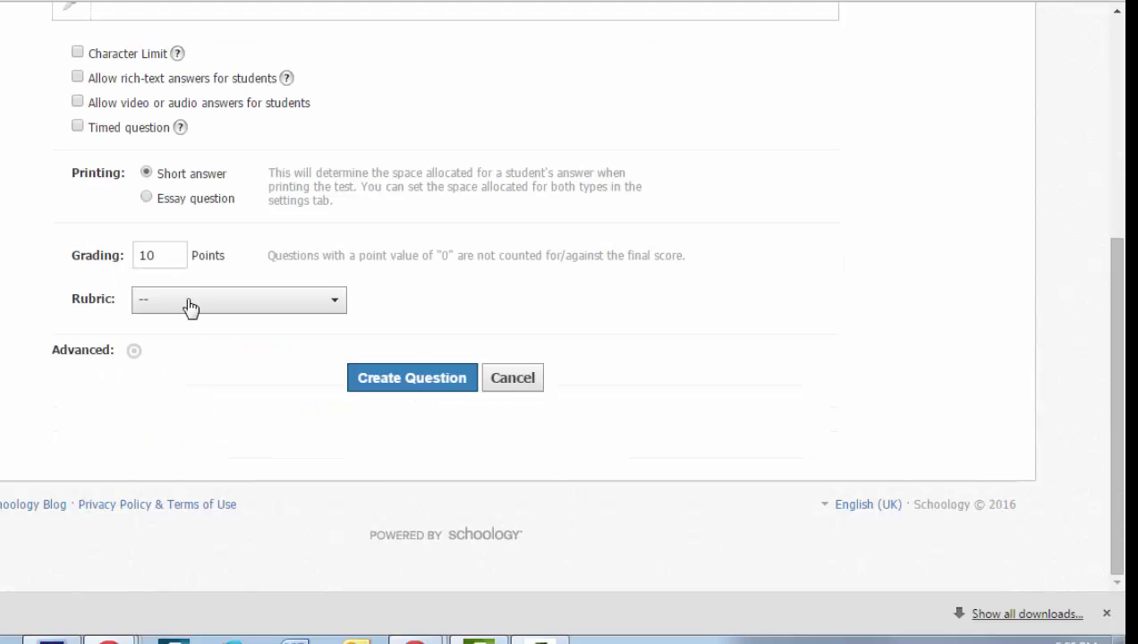
{"action": "left_click", "coordinate": [190, 306]}
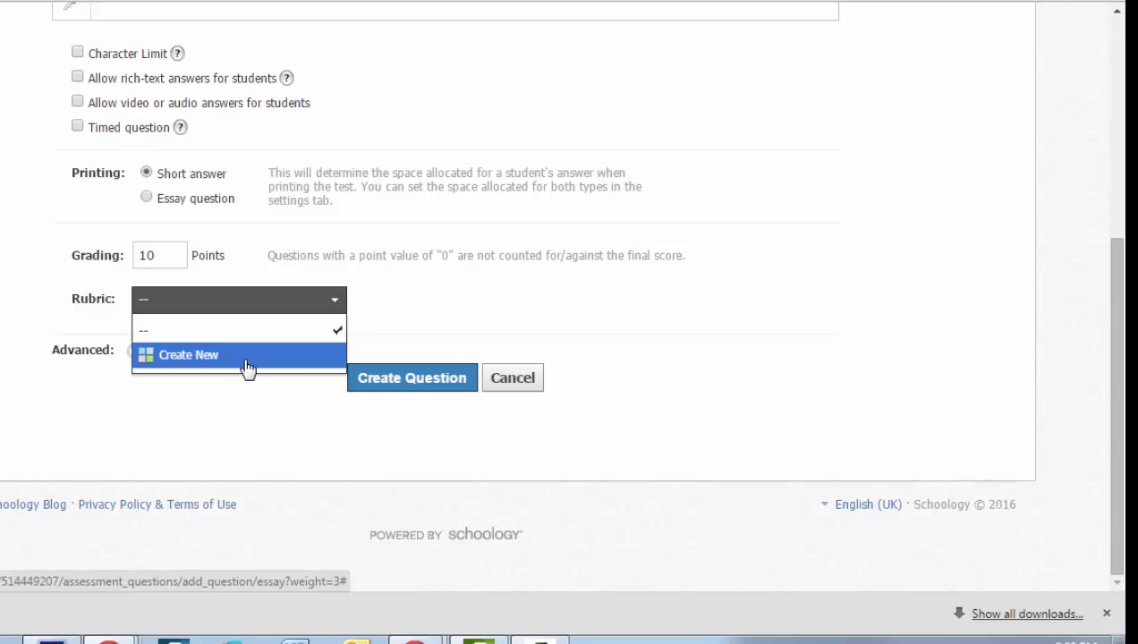
{"action": "left_click", "coordinate": [545, 175]}
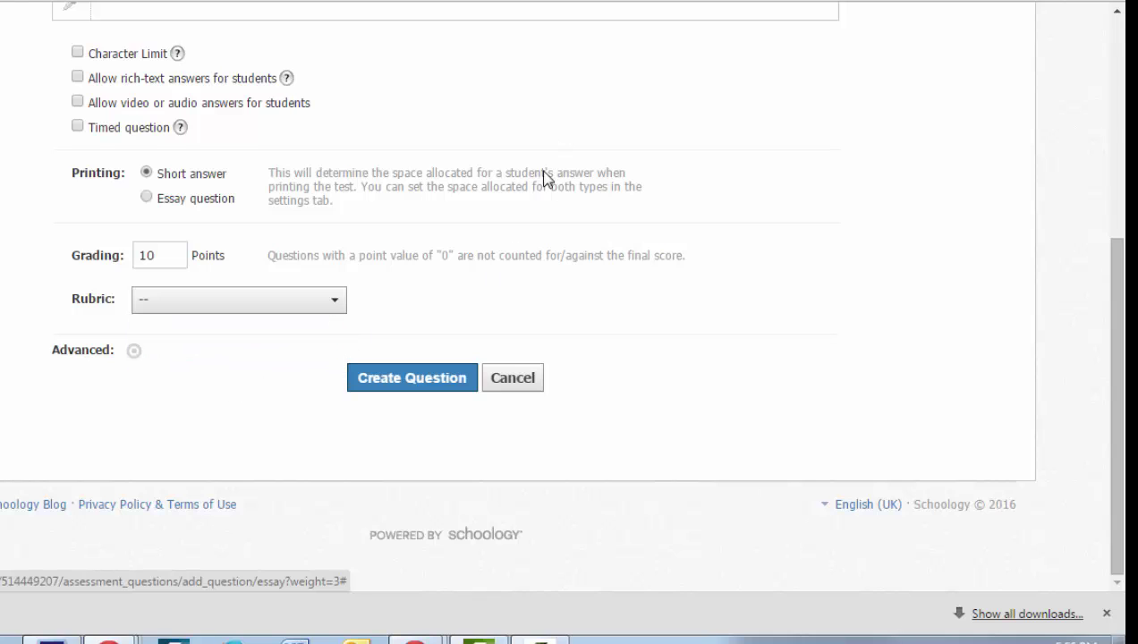
Discard the essay draft and paste the 2013 self-taken photos sentence into a new Fill in the Blank question.
{"action": "left_click", "coordinate": [524, 381]}
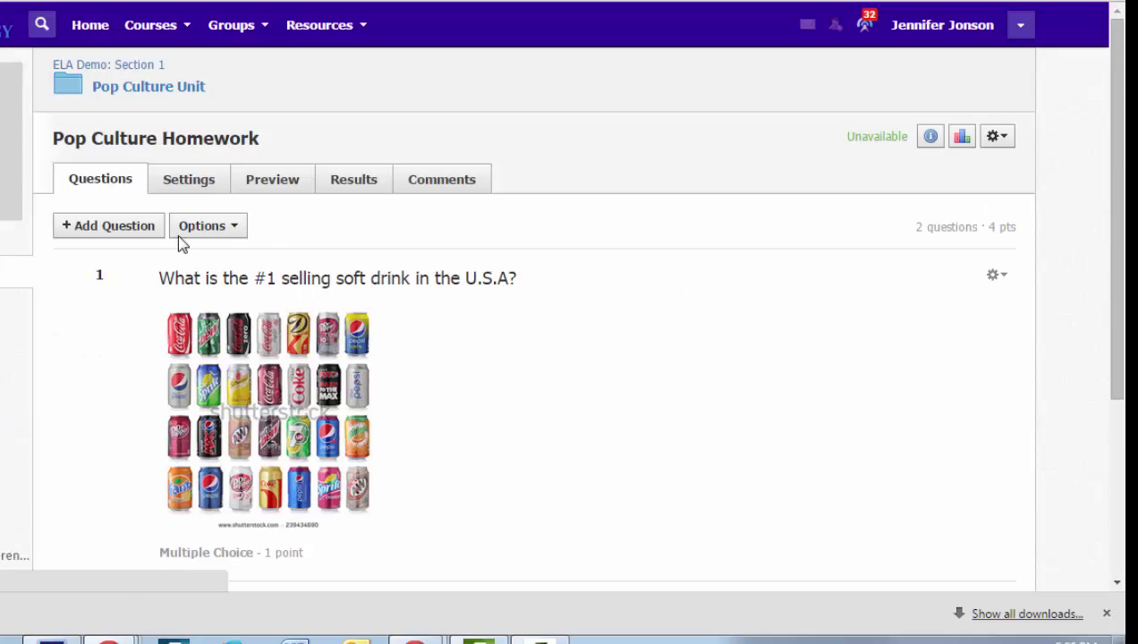
{"action": "left_click", "coordinate": [125, 234]}
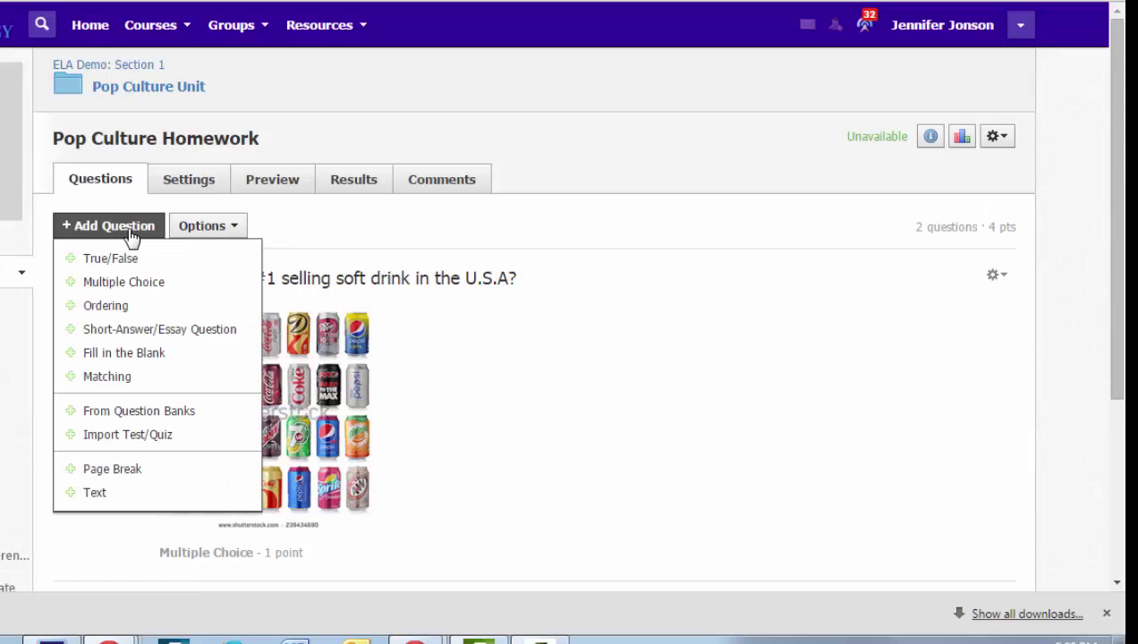
{"action": "left_click", "coordinate": [177, 359]}
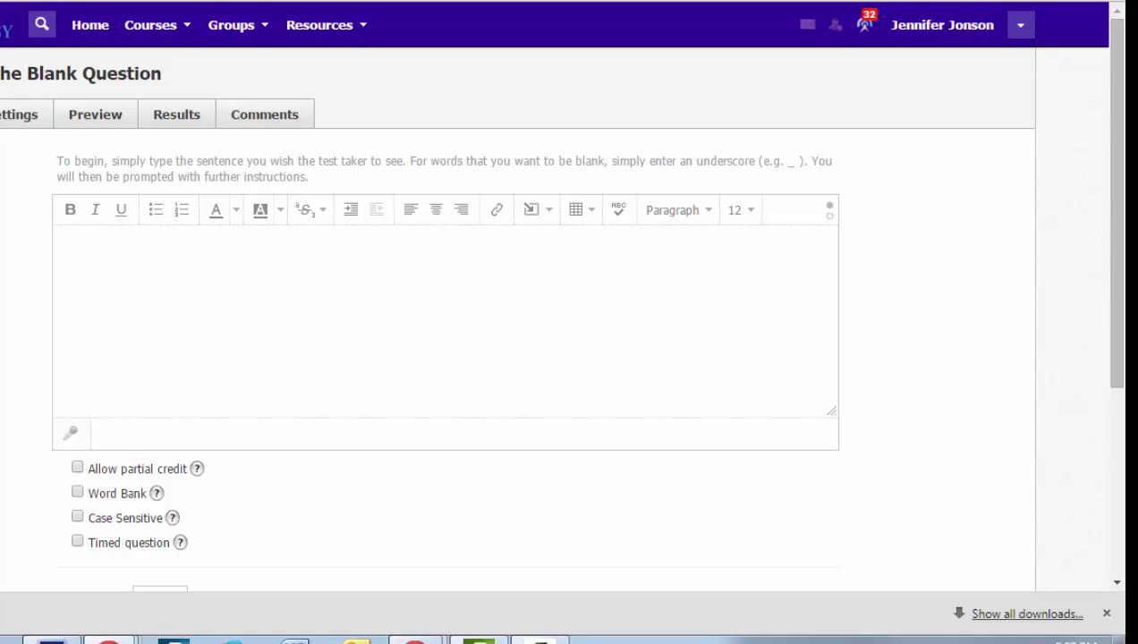
{"action": "type", "text": "In 2013, popular culture and the internet were flooded with self-taken photos known as"}
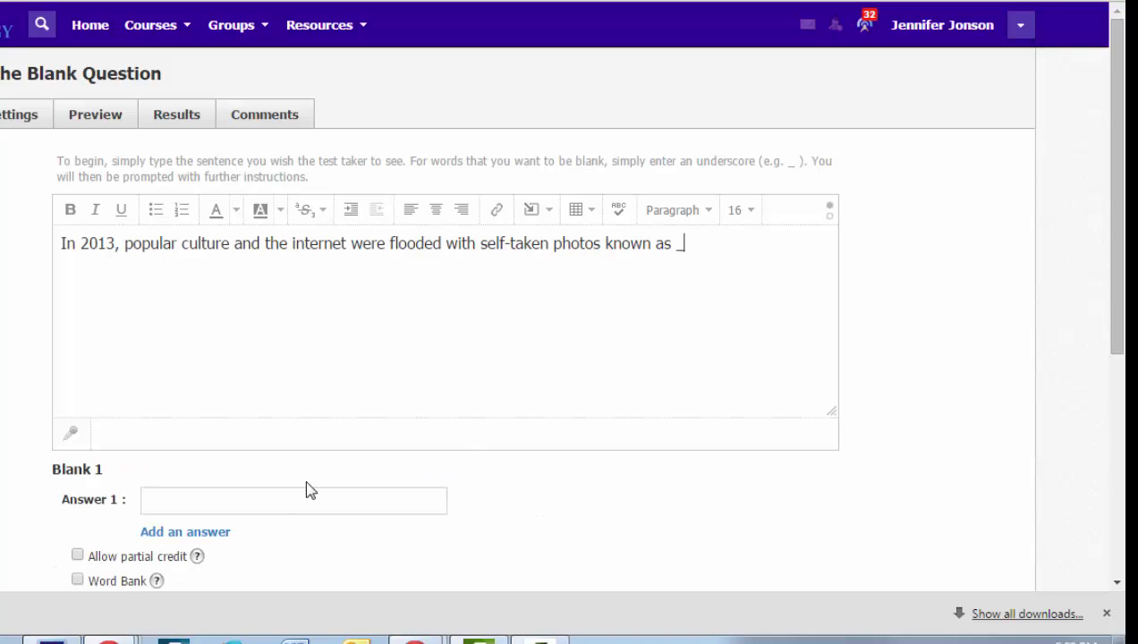
Enter selfies as Blank 1's answer and end the sentence with a period.
{"action": "left_click", "coordinate": [301, 495]}
{"action": "type", "text": "selfie"}
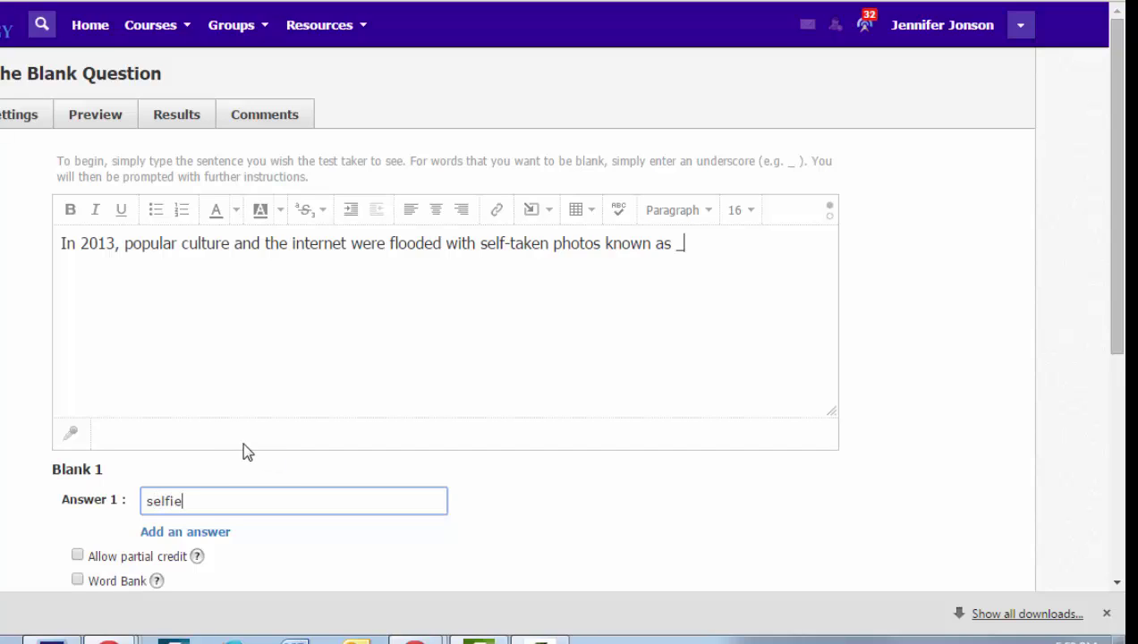
{"action": "type", "text": "s."}
{"action": "left_click", "coordinate": [703, 249]}
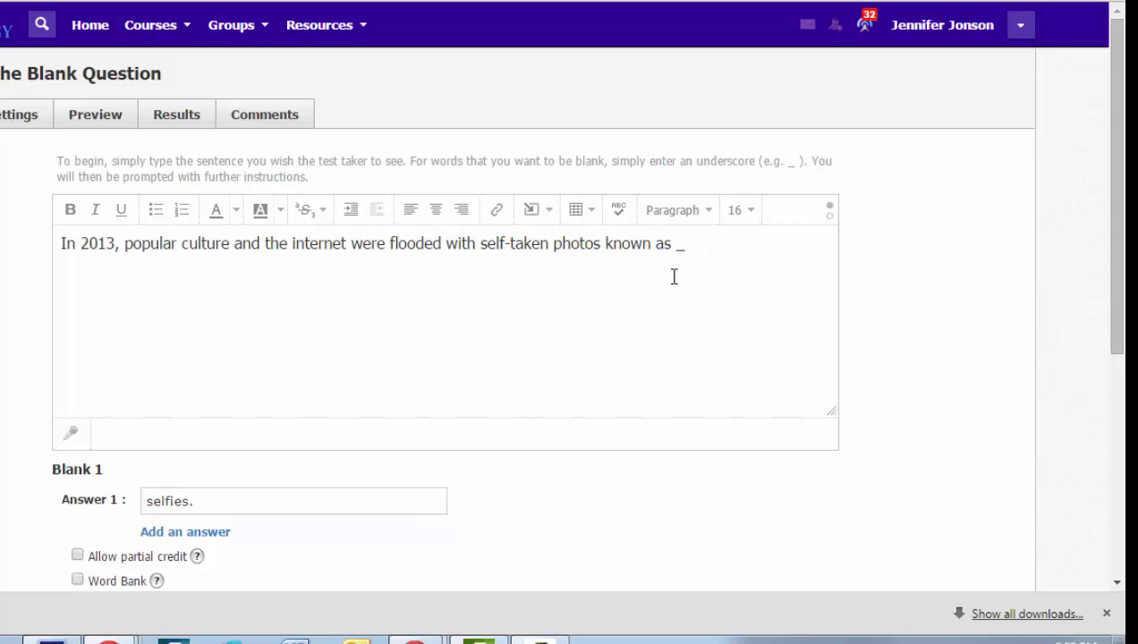
{"action": "type", "text": "."}
{"action": "left_click", "coordinate": [230, 502]}
{"action": "key", "text": "BackSpace"}
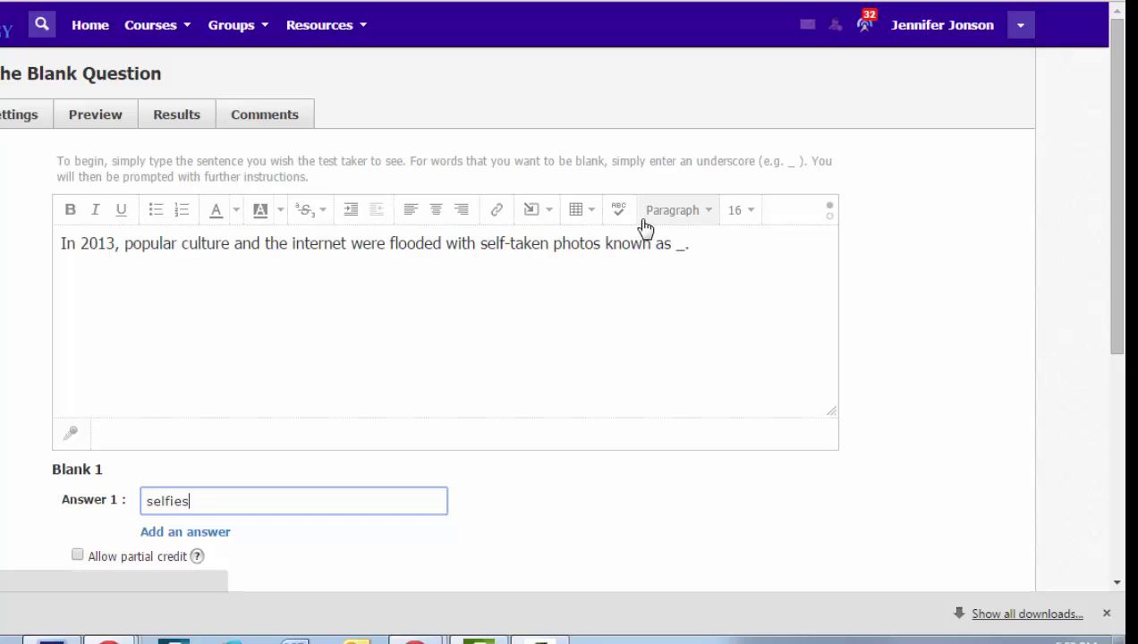
Append the viral video line 'What does the _ say?' as a second blank, ready for its answer.
{"action": "left_click", "coordinate": [725, 252]}
{"action": "type", "text": "and a viral YouTube music video made us ask, \"What does the _ say?\""}
{"action": "left_click_drag", "start_coordinate": [1114, 255], "coordinate": [1114, 340]}
{"action": "left_click", "coordinate": [229, 424]}
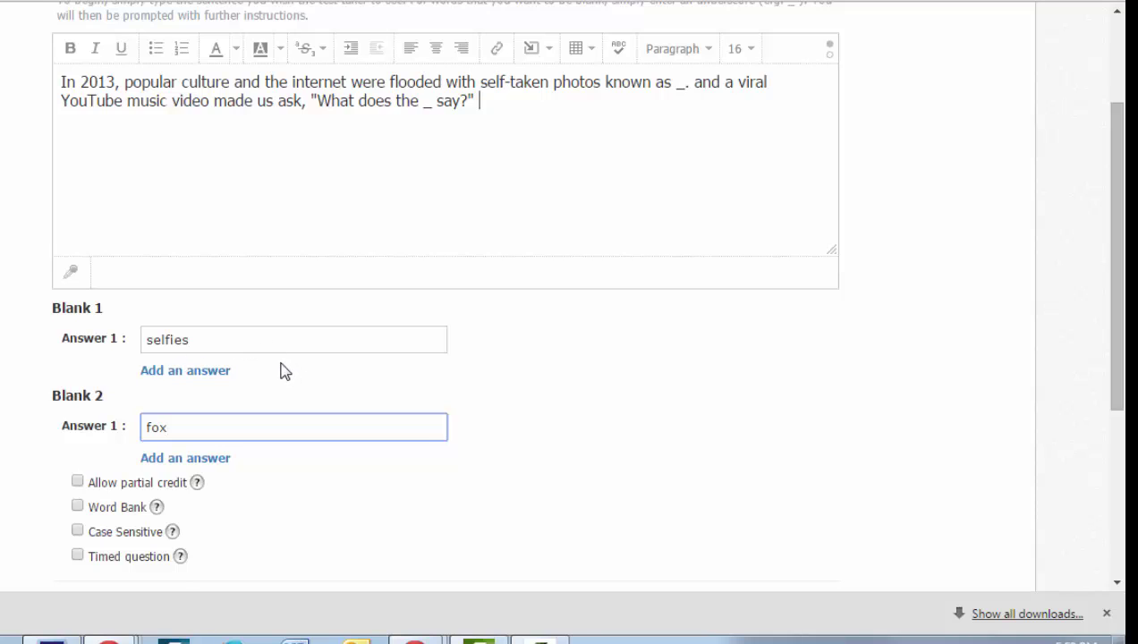
Turn on a word bank with filler words cat and snapchats.
{"action": "left_click", "coordinate": [78, 506]}
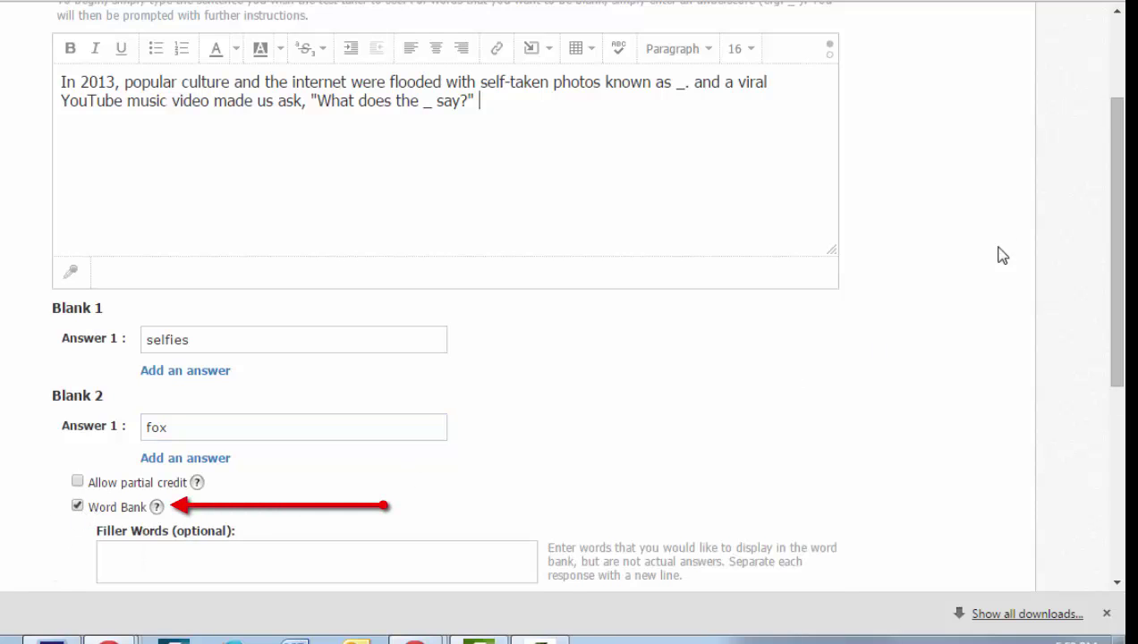
{"action": "mouse_move", "coordinate": [1111, 206]}
{"action": "left_mouse_down"}
{"action": "mouse_move", "coordinate": [1115, 256]}
{"action": "mouse_move", "coordinate": [1125, 224]}
{"action": "left_mouse_up"}
{"action": "left_click", "coordinate": [165, 527]}
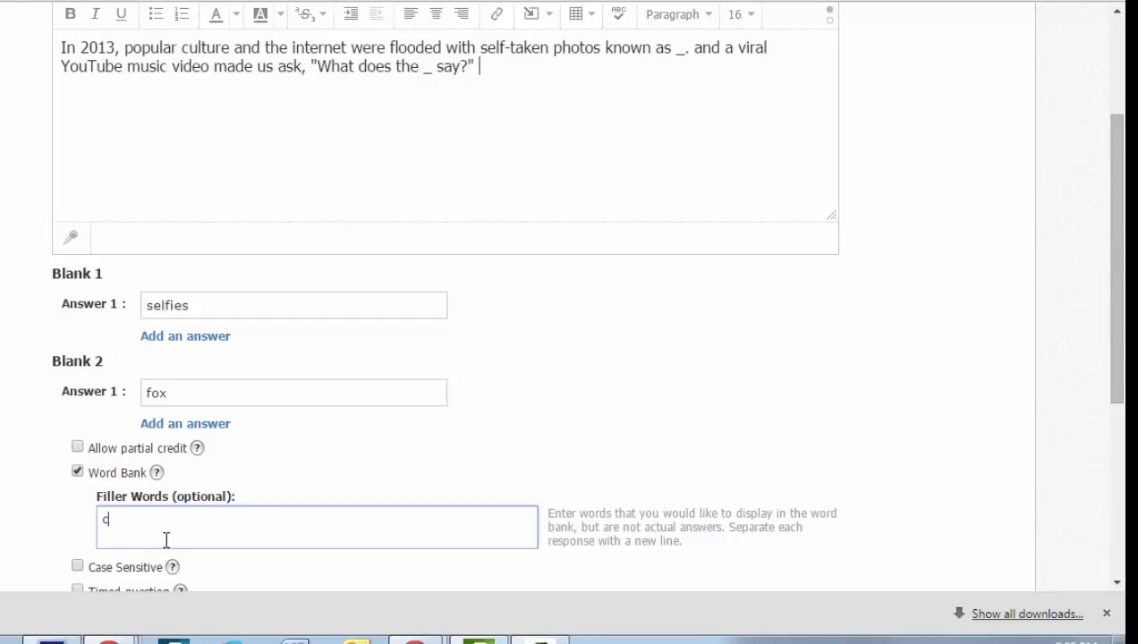
{"action": "type", "text": "cat"}
{"action": "key", "text": "Return"}
{"action": "type", "text": "snap"}
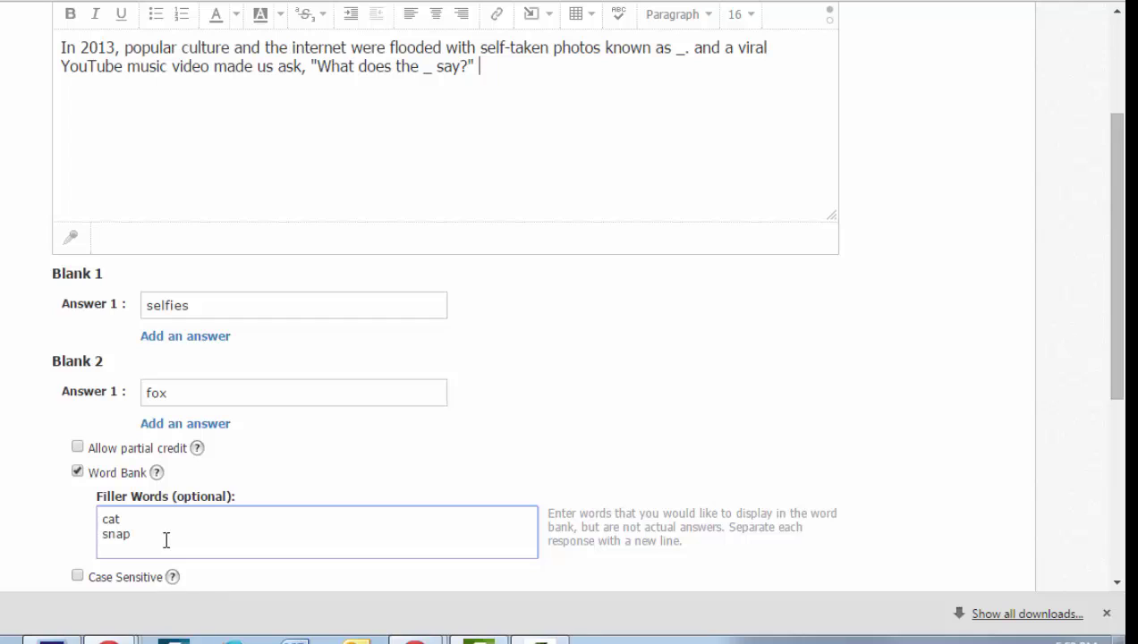
{"action": "type", "text": "chats"}
Allow partial credit, set the question to 2 points, and save it.
{"action": "left_click_drag", "start_coordinate": [1114, 231], "coordinate": [1124, 333]}
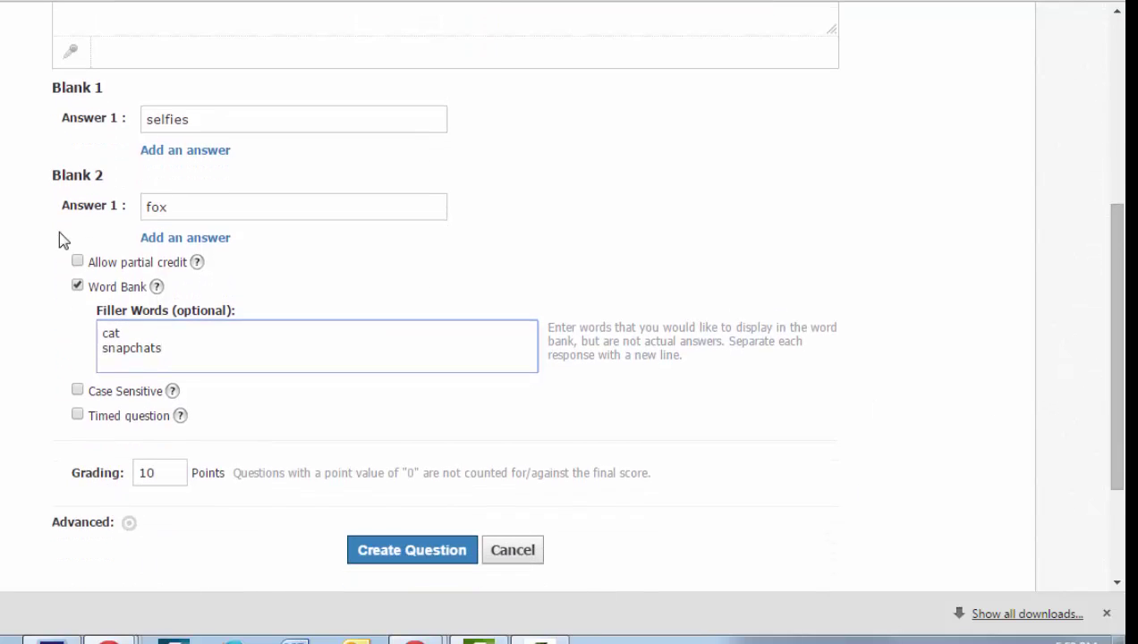
{"action": "left_click", "coordinate": [77, 262]}
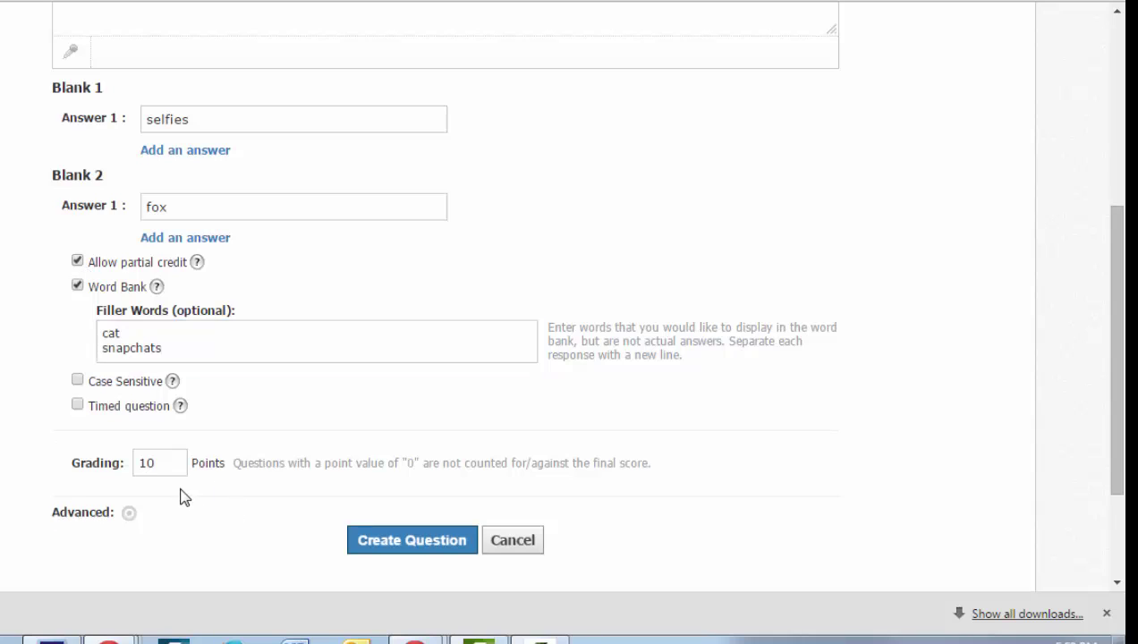
{"action": "double_click", "coordinate": [173, 465]}
{"action": "type", "text": "2"}
{"action": "mouse_move", "coordinate": [172, 385]}
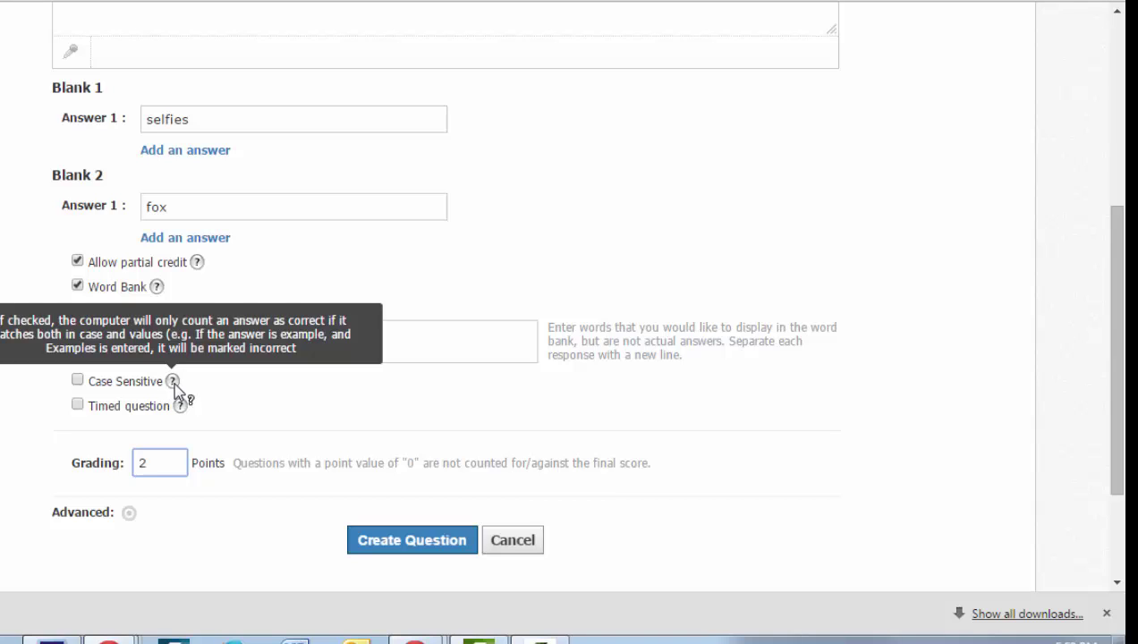
{"action": "left_click", "coordinate": [430, 548]}
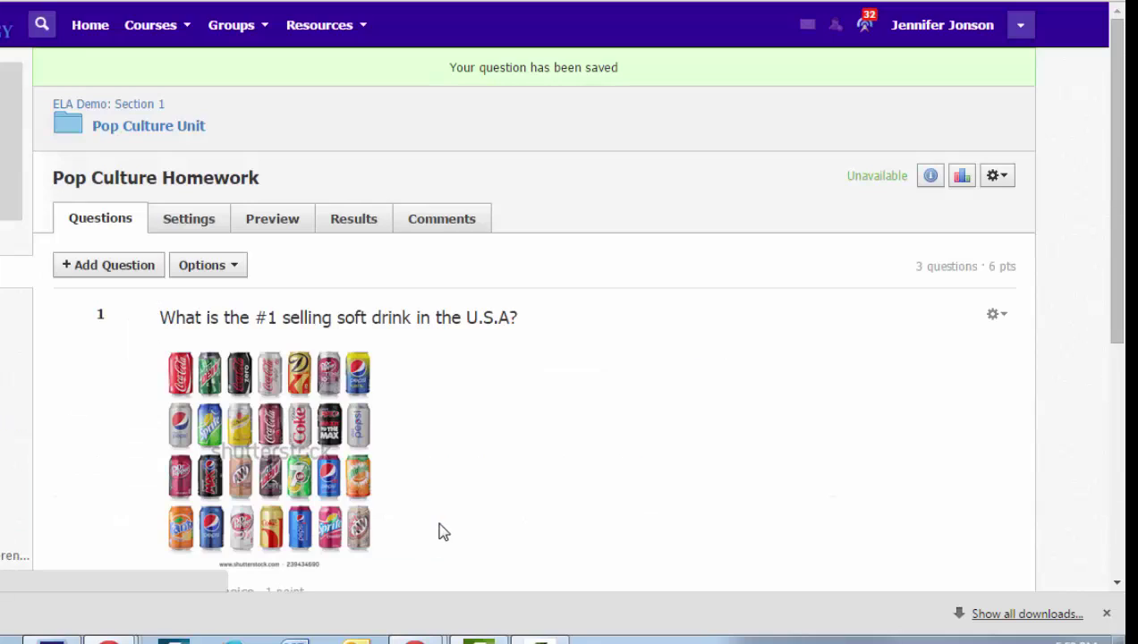
Add a new Matching question and paste the superhero prompt and picture.
{"action": "left_click", "coordinate": [116, 267]}
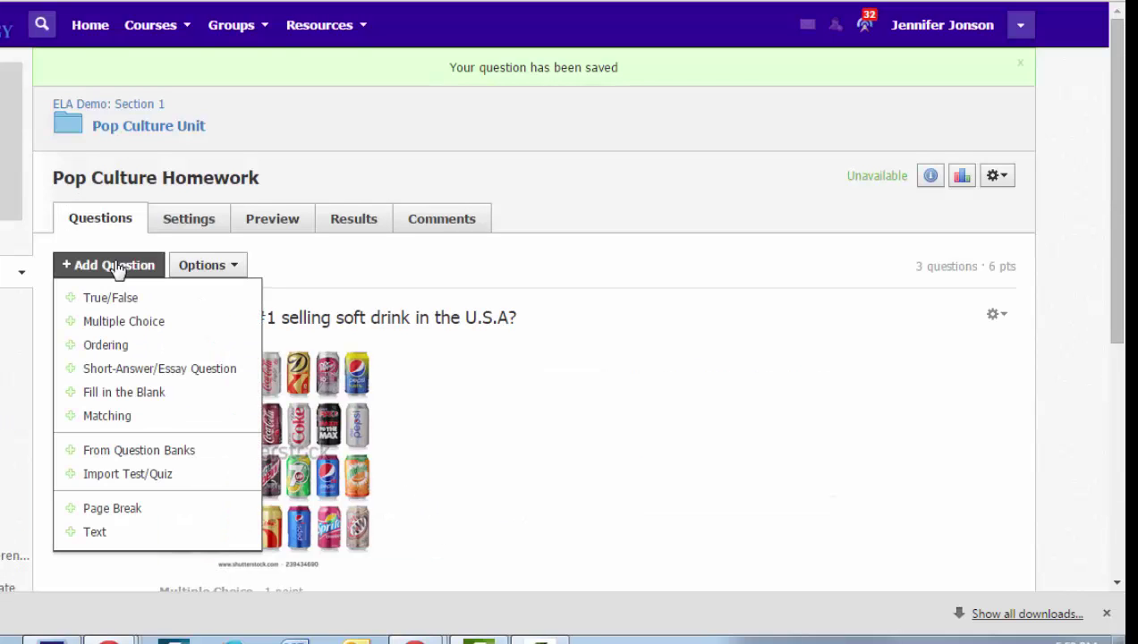
{"action": "left_click", "coordinate": [162, 418]}
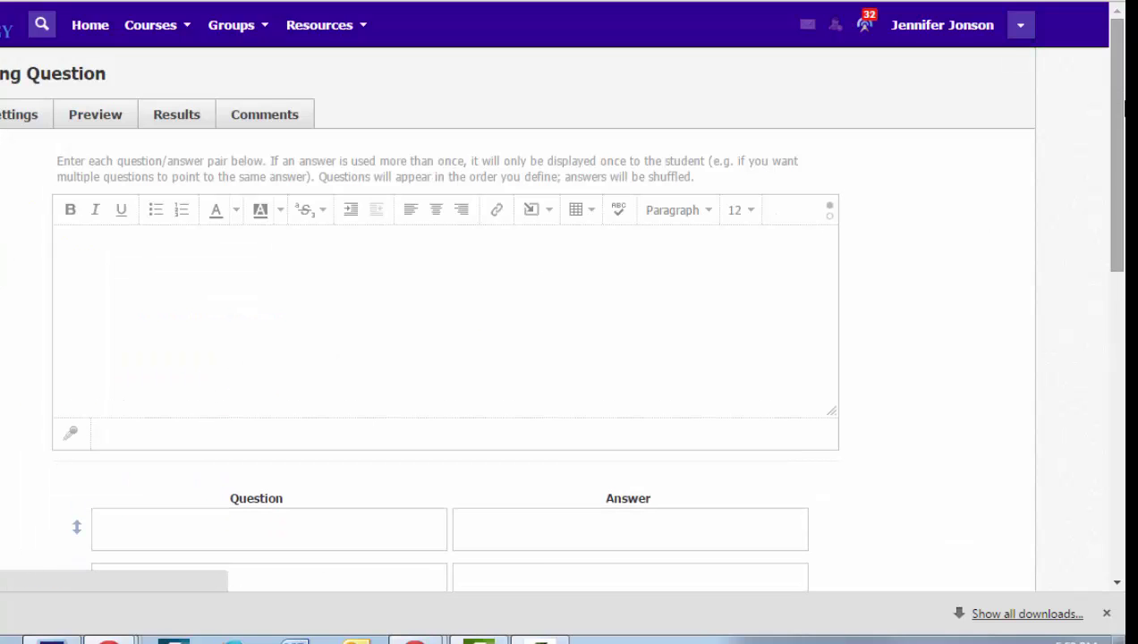
{"action": "scroll", "coordinate": [594, 231], "scroll_direction": "down", "scroll_amount": 1}
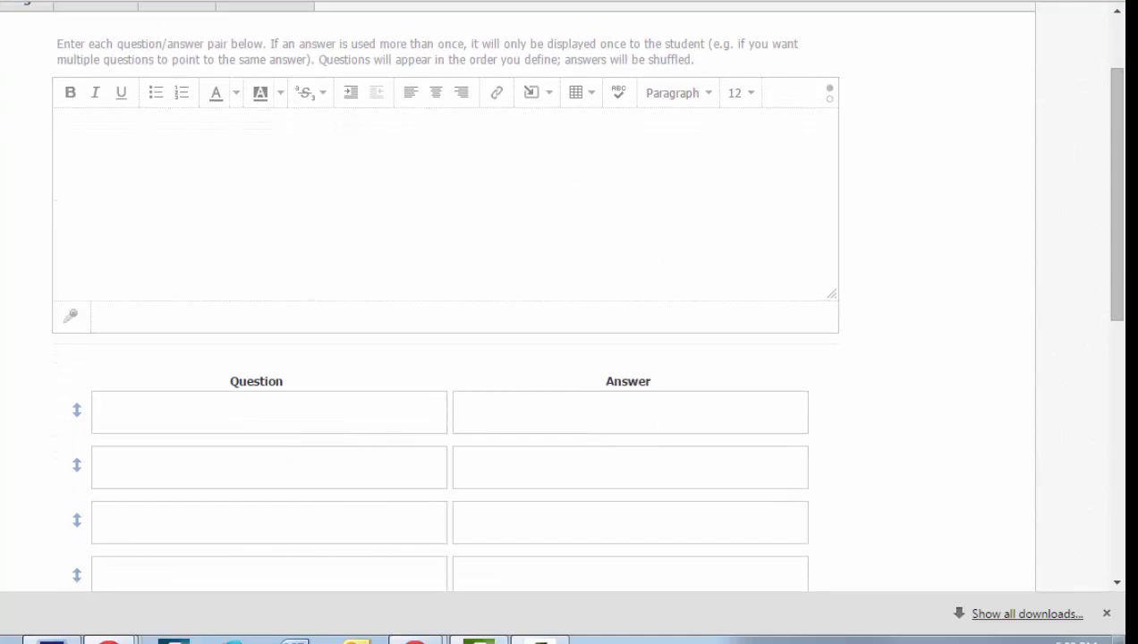
{"action": "type", "text": "Match each Superhero with his/her item of power."}
{"action": "scroll", "coordinate": [1124, 186], "scroll_direction": "down", "scroll_amount": 1}
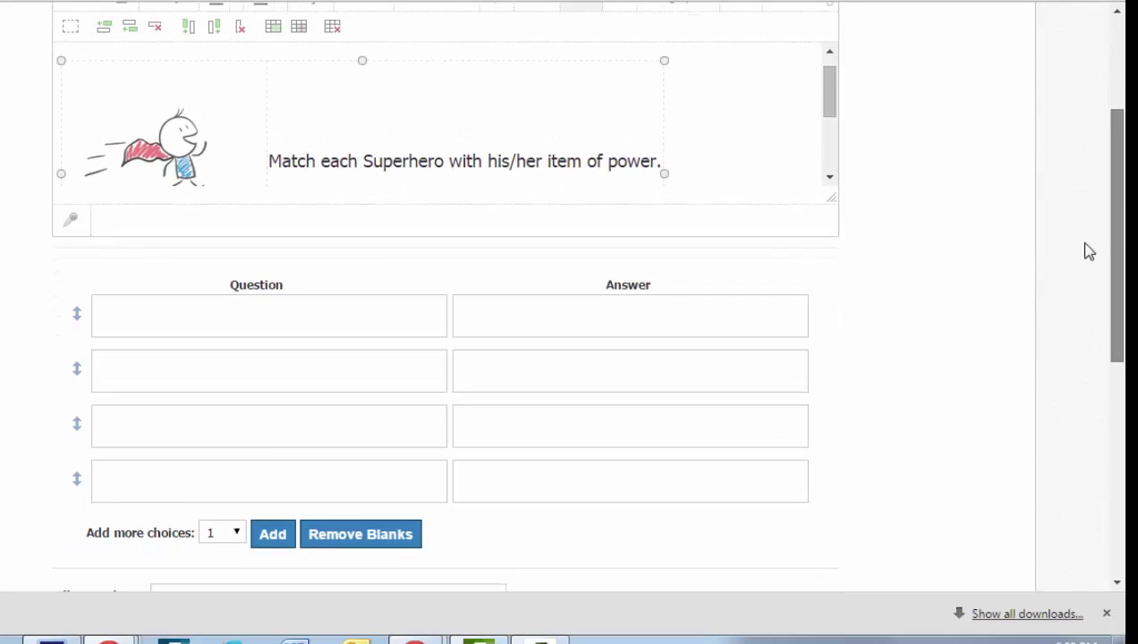
Pair Ironman with Cool metal suit and Wonderwoman with Lasso of Truth.
{"action": "left_click", "coordinate": [278, 324]}
{"action": "type", "text": "Ironman"}
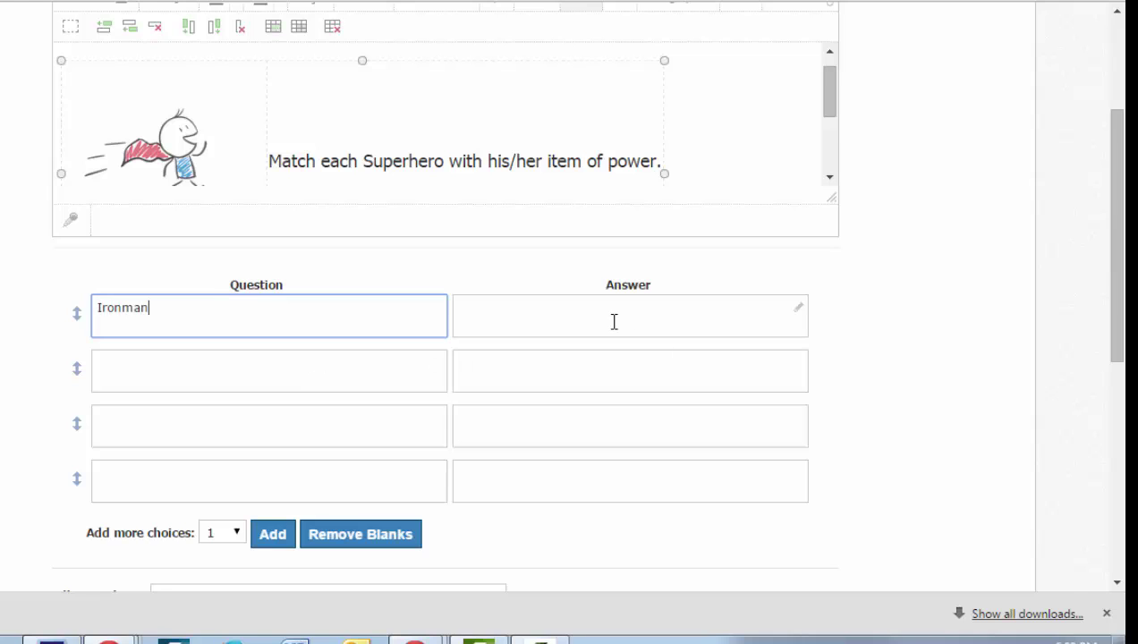
{"action": "left_click", "coordinate": [616, 309]}
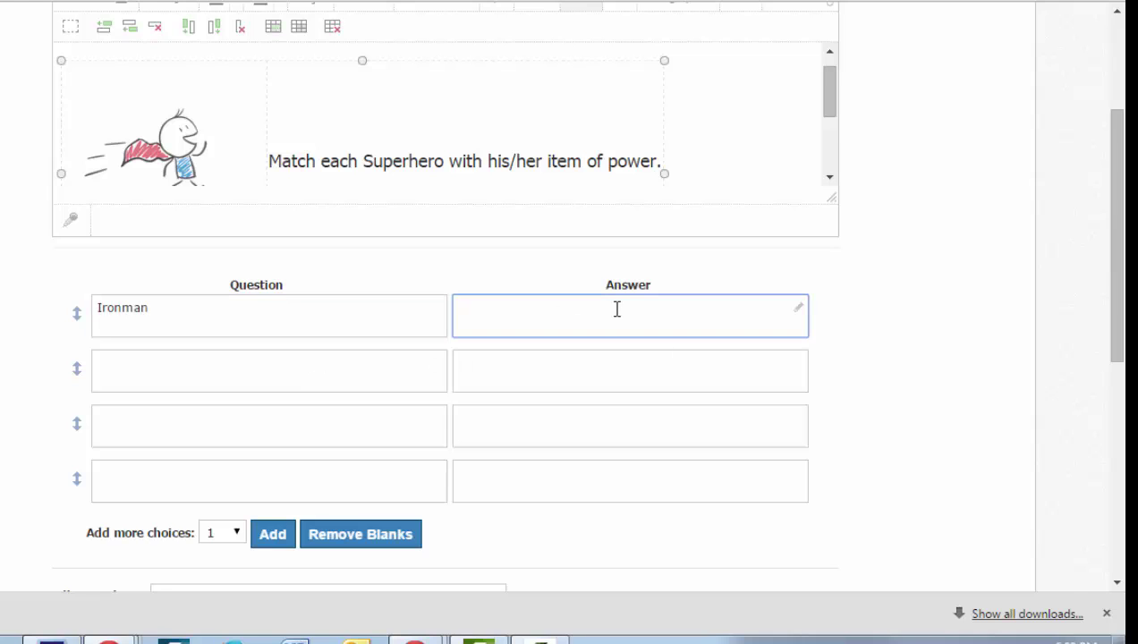
{"action": "type", "text": "Cool metal suit"}
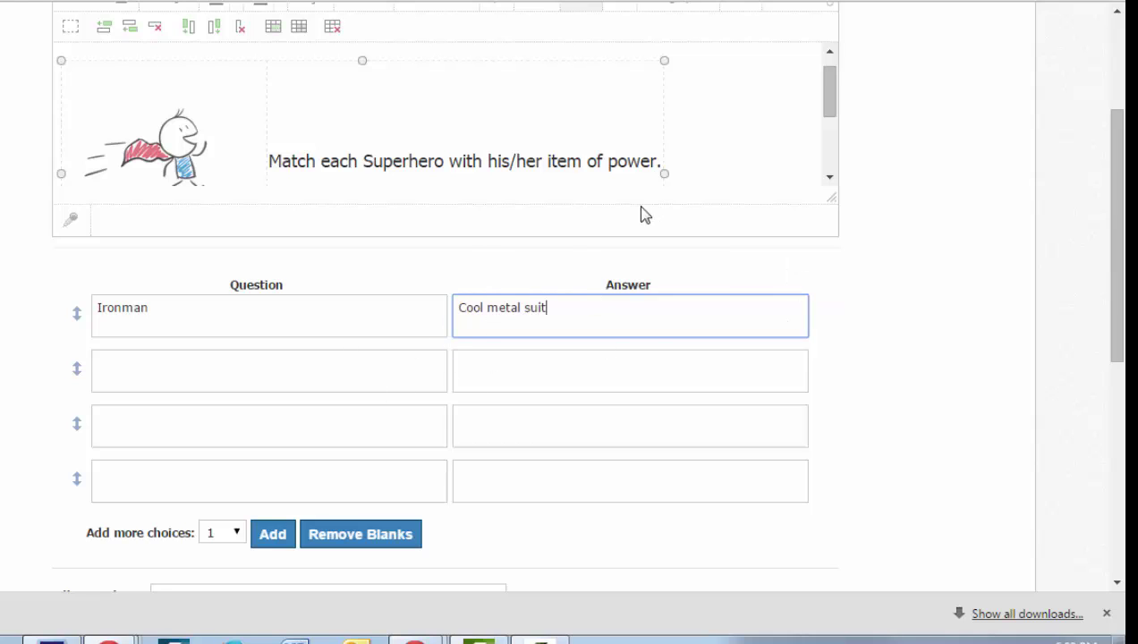
{"action": "left_click", "coordinate": [260, 377]}
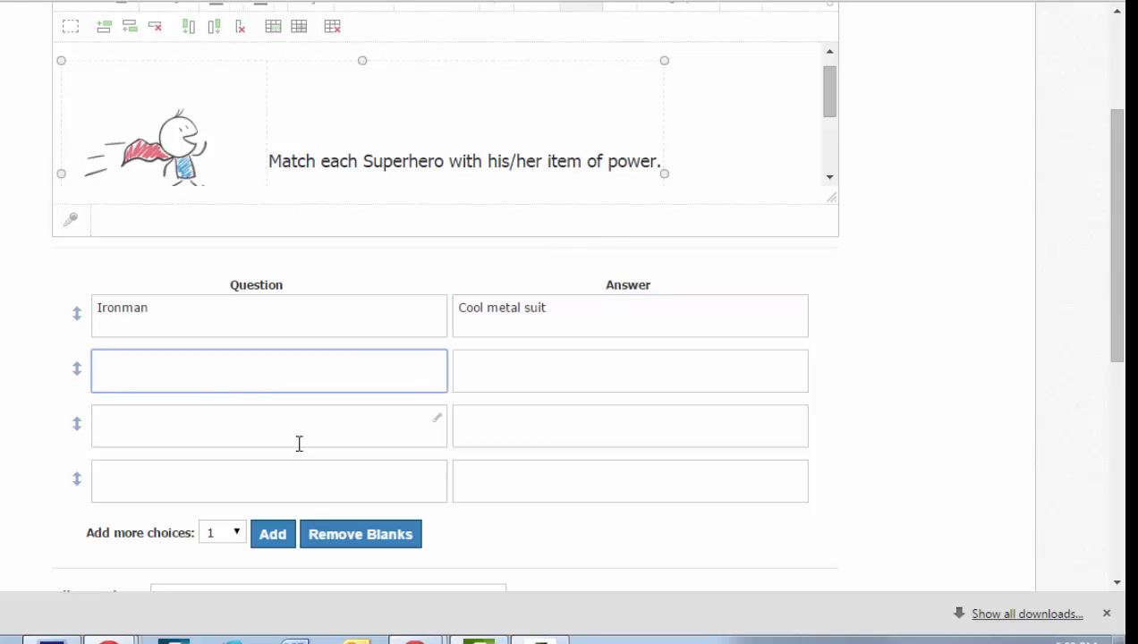
{"action": "type", "text": "Wonderwaman"}
{"action": "key", "text": "Tab"}
{"action": "type", "text": "Lasso of Truth"}
Pair Spiderman with Wall Crawling and Superman with X-Ray Vision.
{"action": "left_click", "coordinate": [299, 444]}
{"action": "type", "text": "Spiderman"}
{"action": "key", "text": "Tab"}
{"action": "type", "text": "Wall Crawling"}
{"action": "key", "text": "Tab"}
{"action": "left_click", "coordinate": [346, 466]}
{"action": "type", "text": "Superman"}
{"action": "key", "text": "Tab"}
{"action": "type", "text": "X-Ray Vision"}
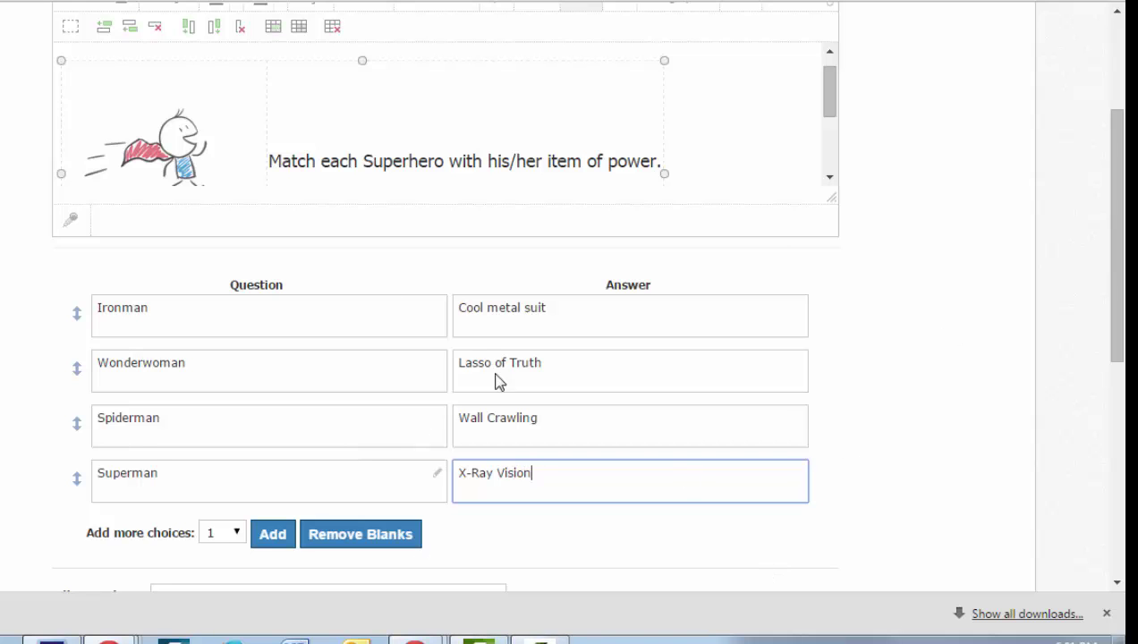
Add Teleportation and Elasticity as filler words.
{"action": "left_click_drag", "start_coordinate": [1118, 245], "coordinate": [1124, 352]}
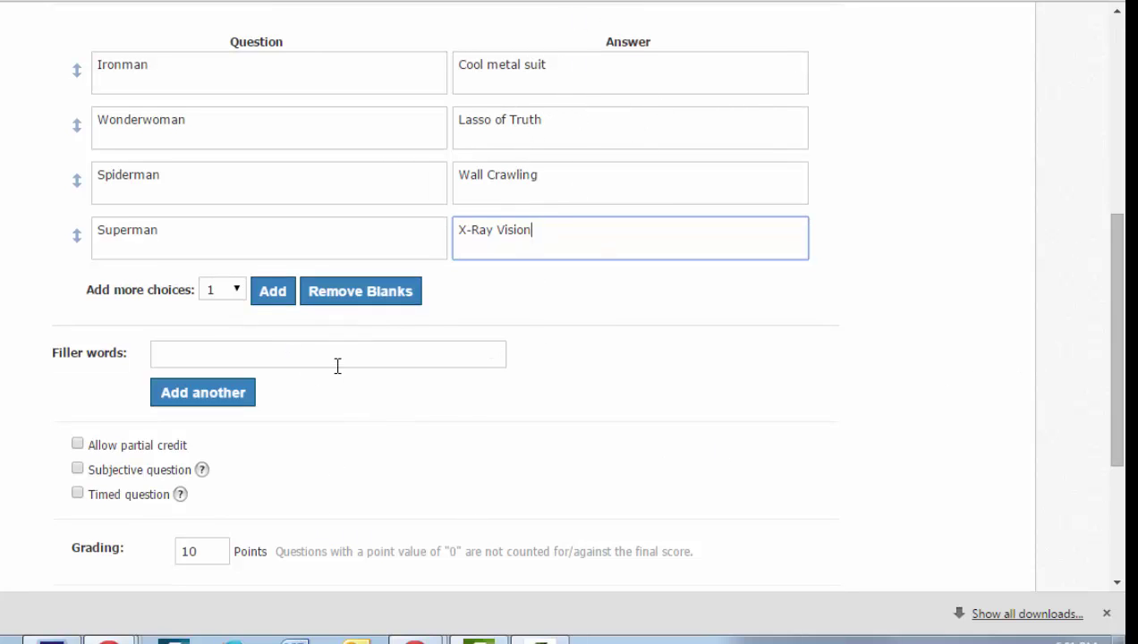
{"action": "left_click", "coordinate": [292, 357]}
{"action": "type", "text": "Teleportation"}
{"action": "left_click", "coordinate": [226, 401]}
{"action": "type", "text": "Elasticity"}
Allow partial credit, set the matching question to 4 points, and save it.
{"action": "scroll", "coordinate": [263, 461], "scroll_direction": "down", "scroll_amount": 1}
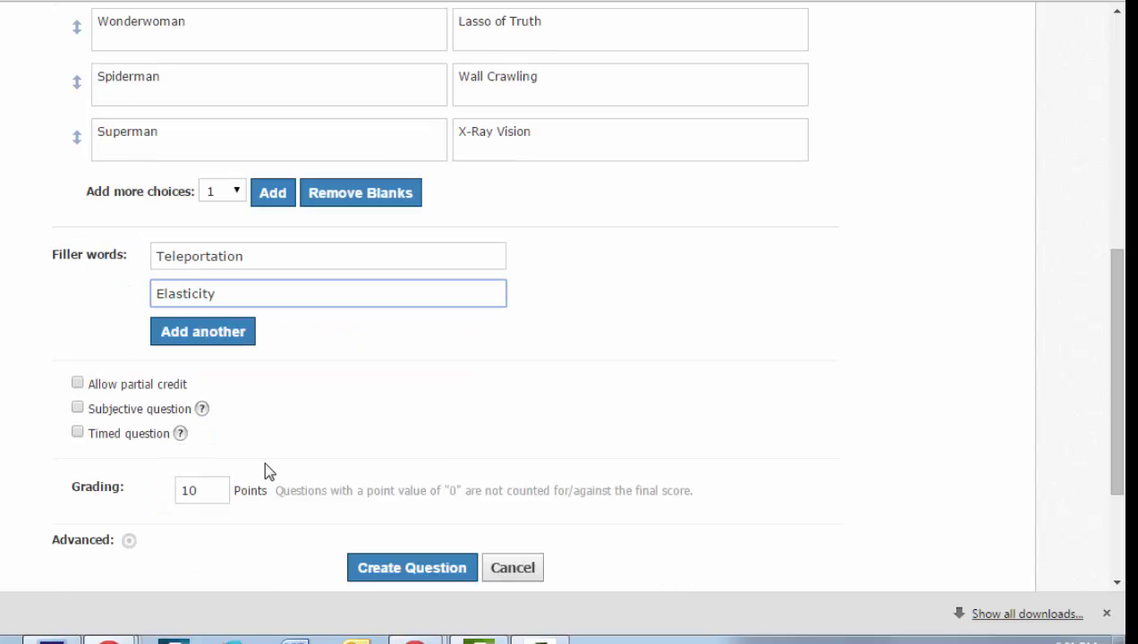
{"action": "left_click", "coordinate": [78, 382]}
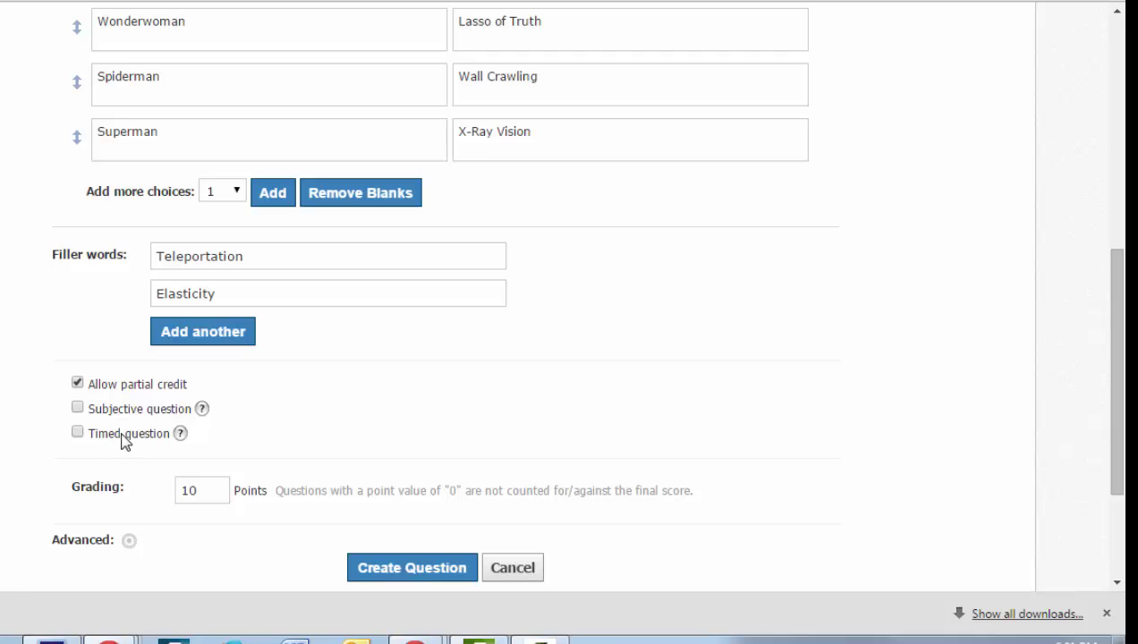
{"action": "scroll", "coordinate": [392, 286], "scroll_direction": "up", "scroll_amount": 1}
{"action": "scroll", "coordinate": [201, 189], "scroll_direction": "up", "scroll_amount": 1}
{"action": "scroll", "coordinate": [219, 481], "scroll_direction": "down", "scroll_amount": 2}
{"action": "double_click", "coordinate": [223, 484]}
{"action": "type", "text": "4"}
{"action": "left_click", "coordinate": [408, 570]}
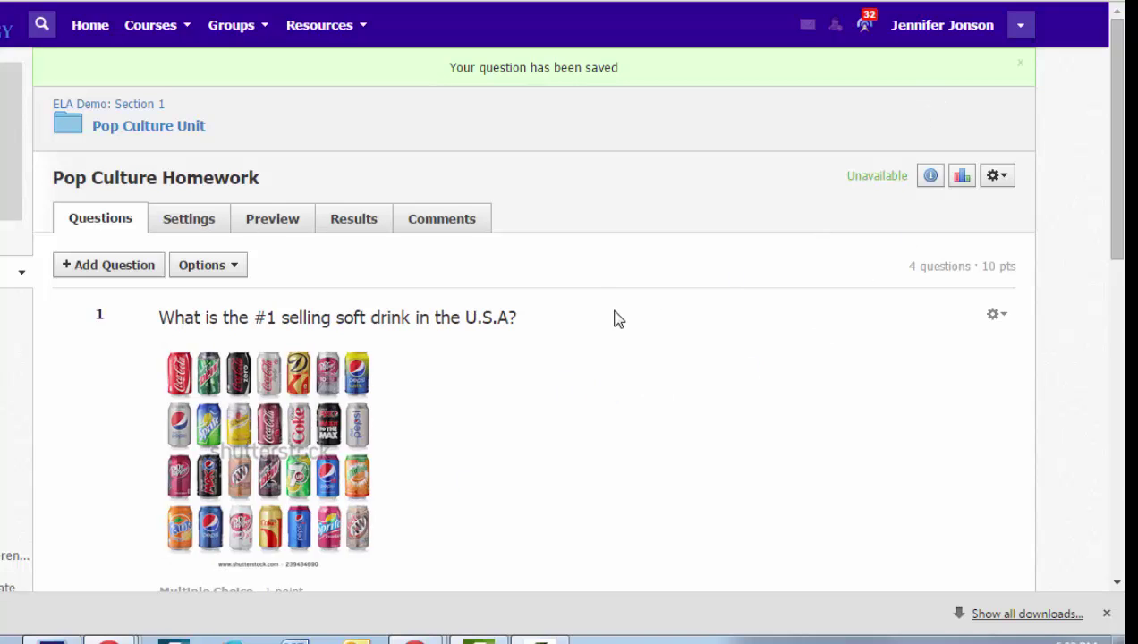
{"action": "left_click", "coordinate": [277, 234]}
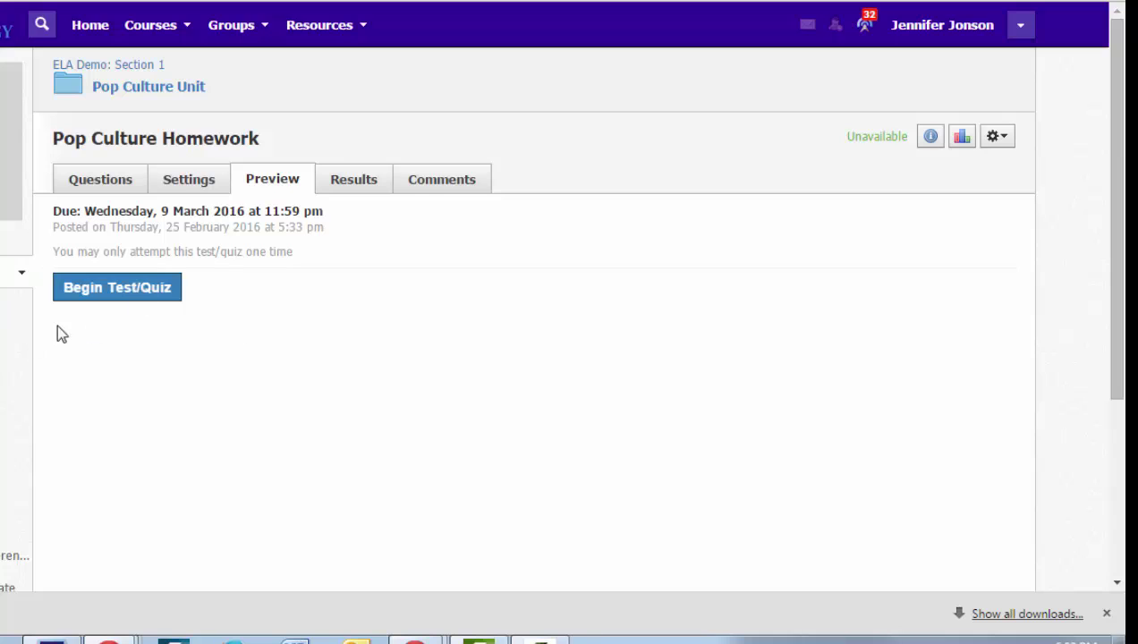
{"action": "left_click", "coordinate": [143, 292]}
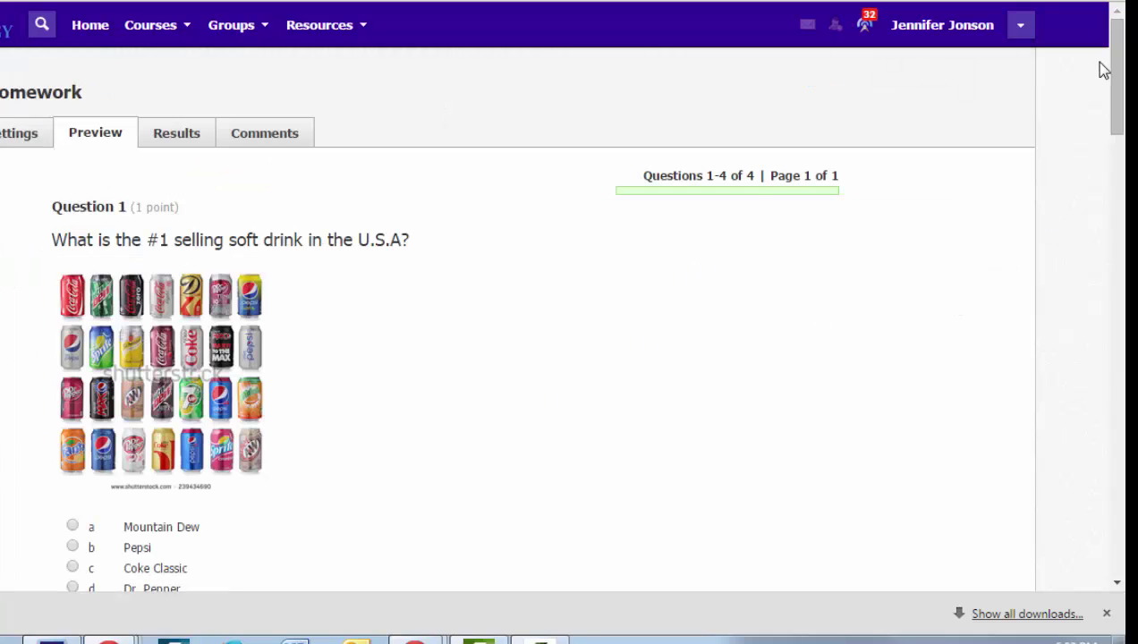
{"action": "left_click_drag", "start_coordinate": [1117, 80], "coordinate": [1110, 376]}
{"action": "left_click", "coordinate": [75, 319]}
{"action": "left_click", "coordinate": [238, 306]}
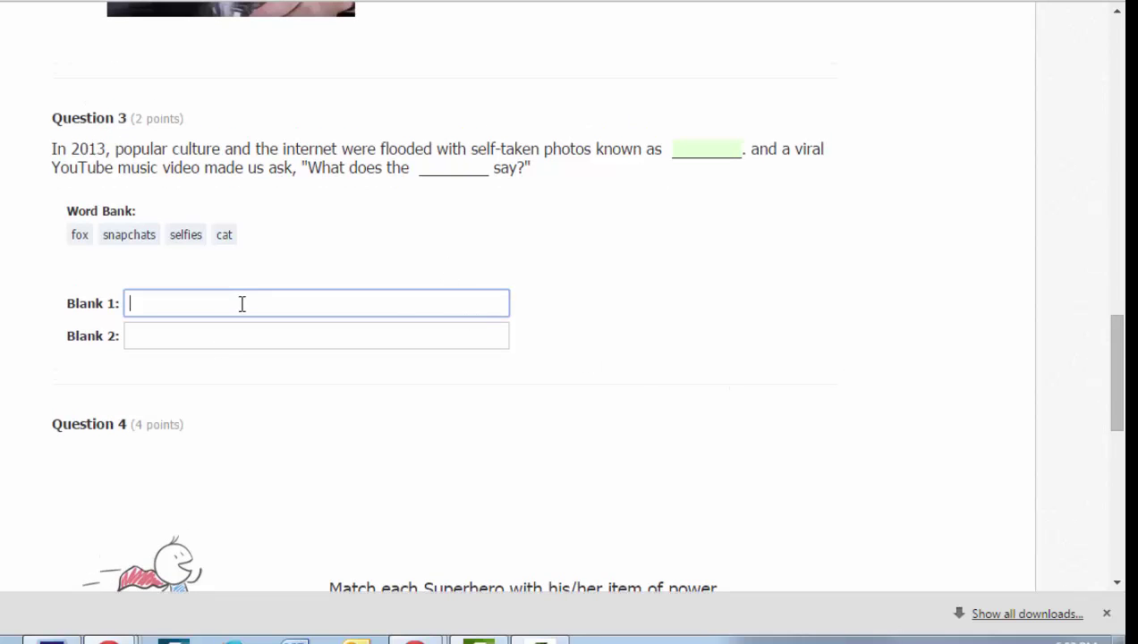
{"action": "left_click", "coordinate": [187, 236]}
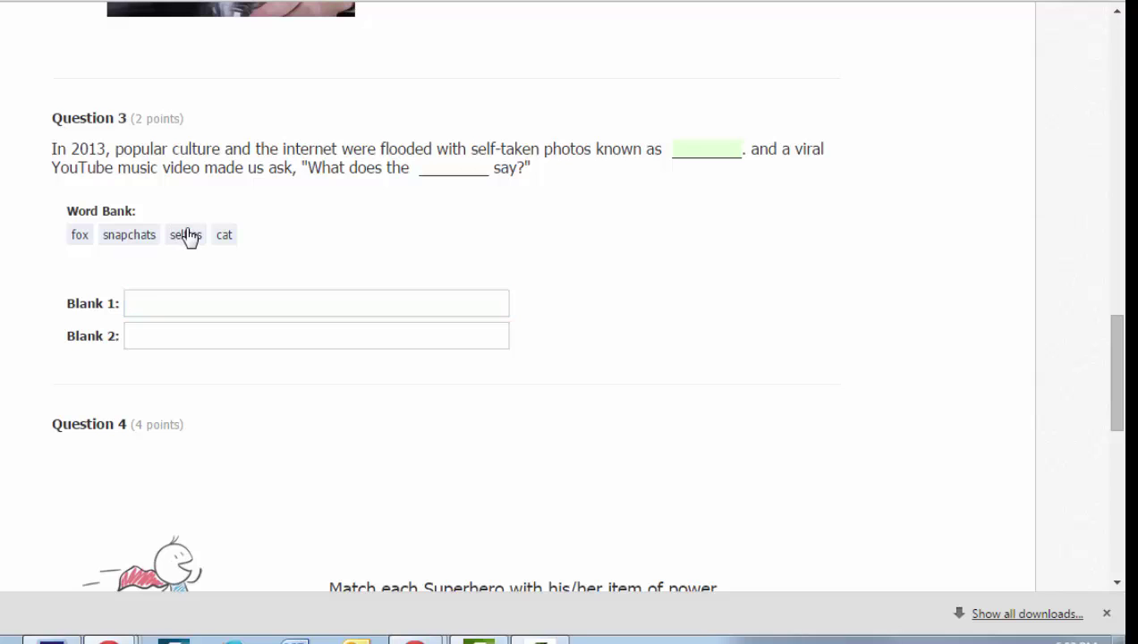
{"action": "left_click", "coordinate": [80, 236]}
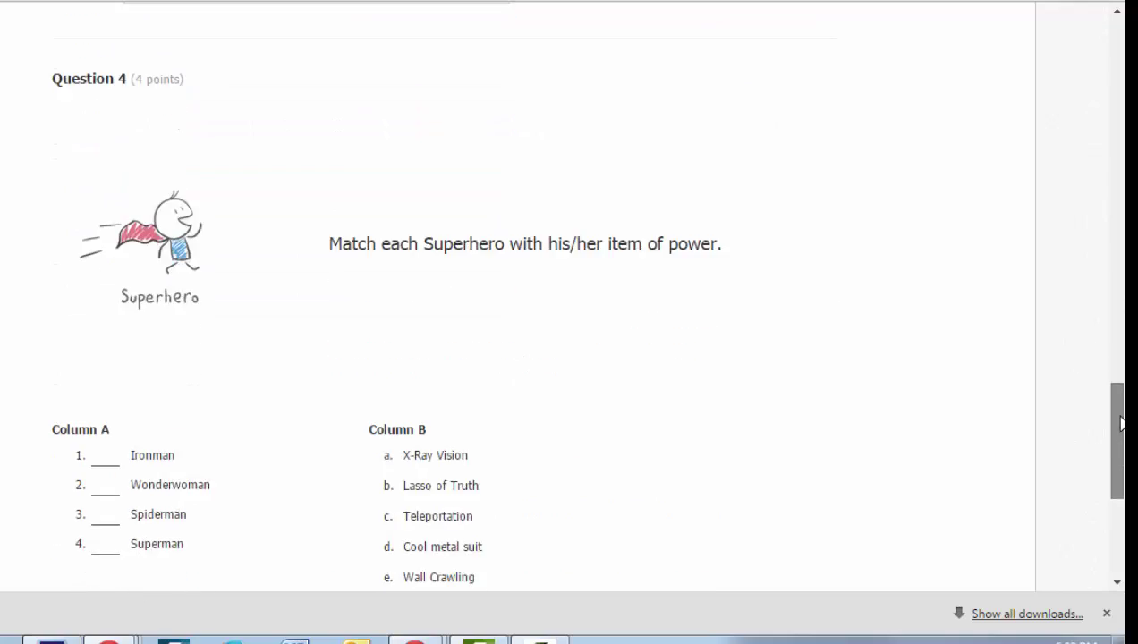
{"action": "scroll", "coordinate": [1121, 428], "scroll_direction": "down", "scroll_amount": 3}
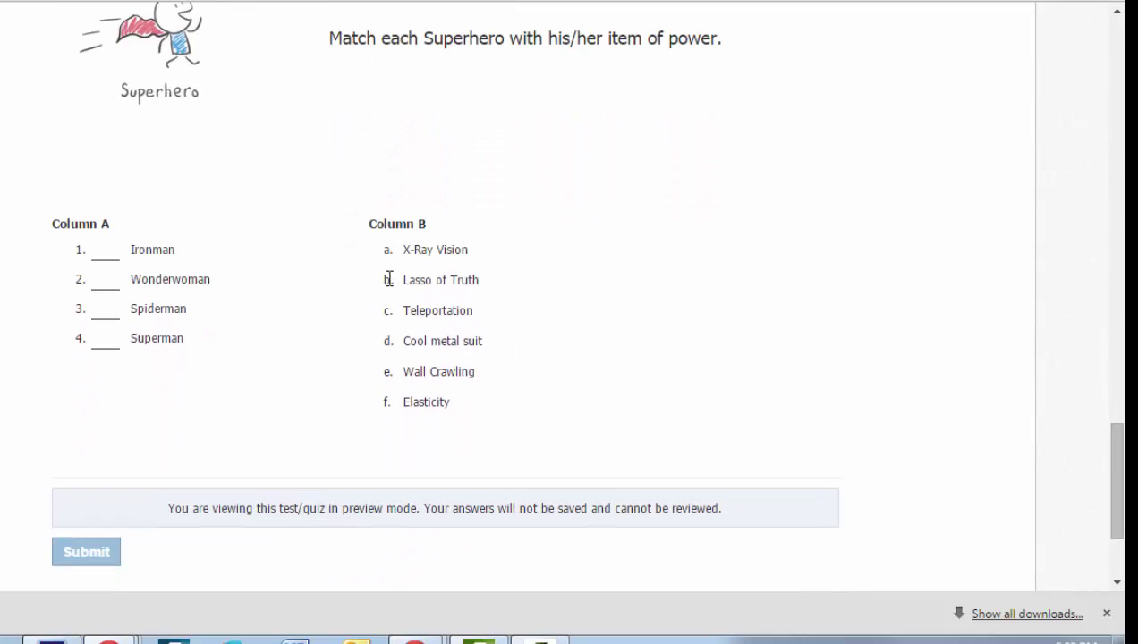
{"action": "left_click", "coordinate": [116, 249]}
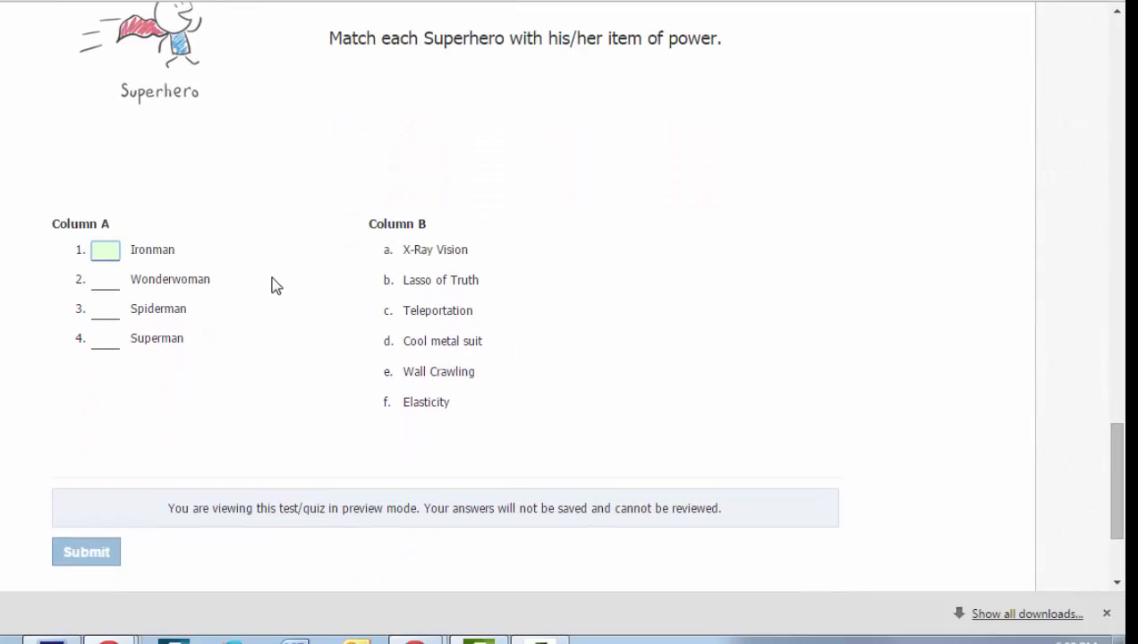
{"action": "type", "text": "d"}
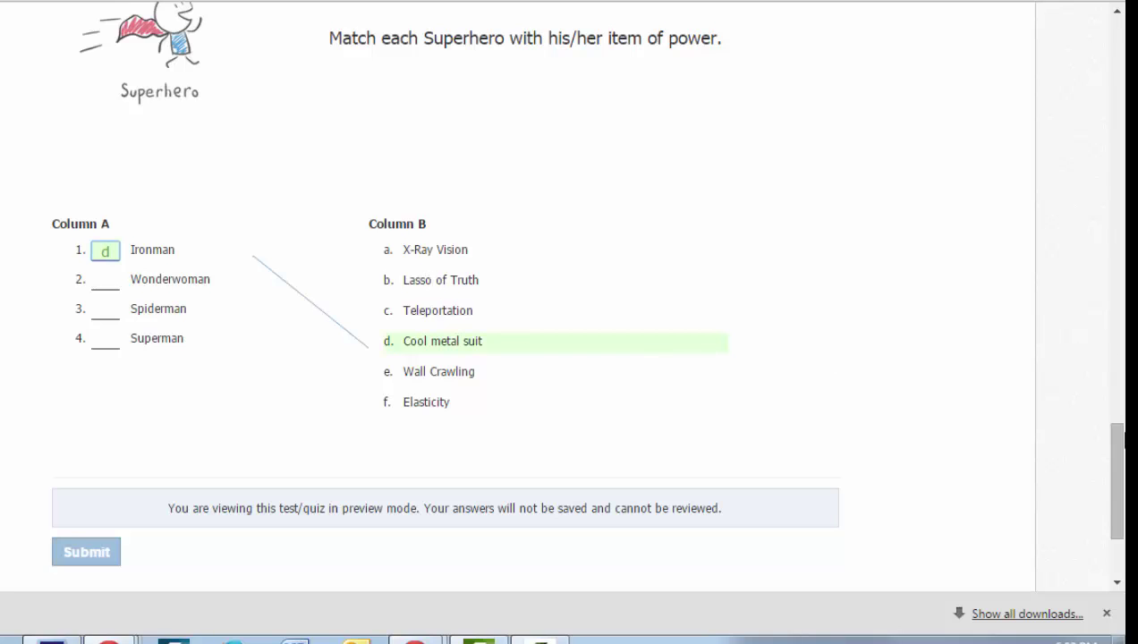
{"action": "scroll", "coordinate": [1118, 464], "scroll_direction": "down", "scroll_amount": 2}
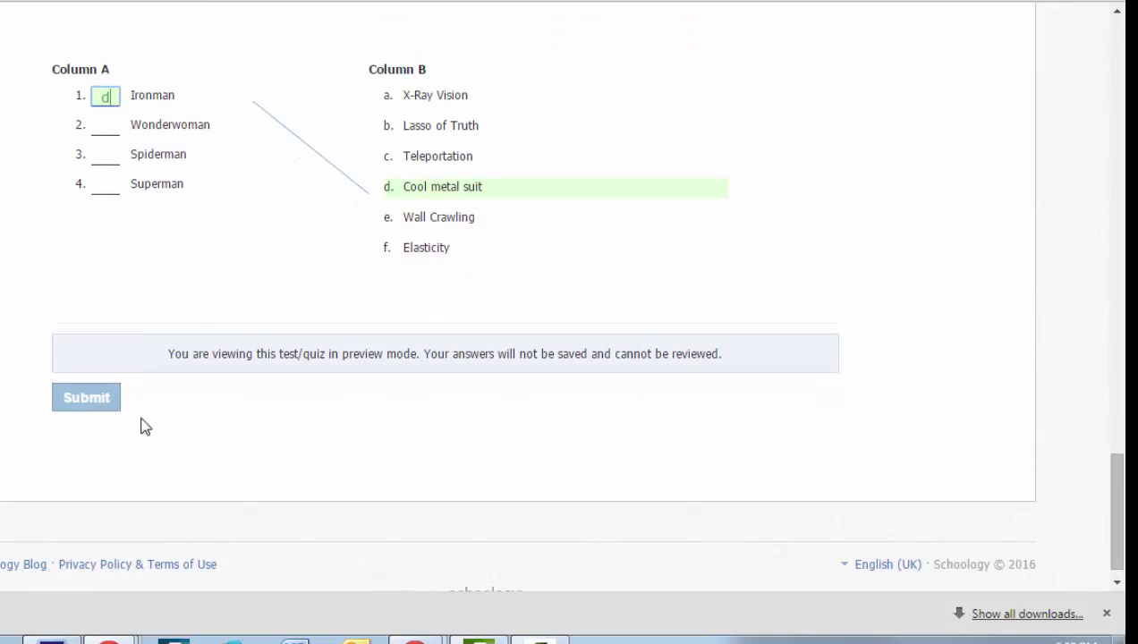
{"action": "left_click_drag", "start_coordinate": [1121, 495], "coordinate": [1063, 5]}
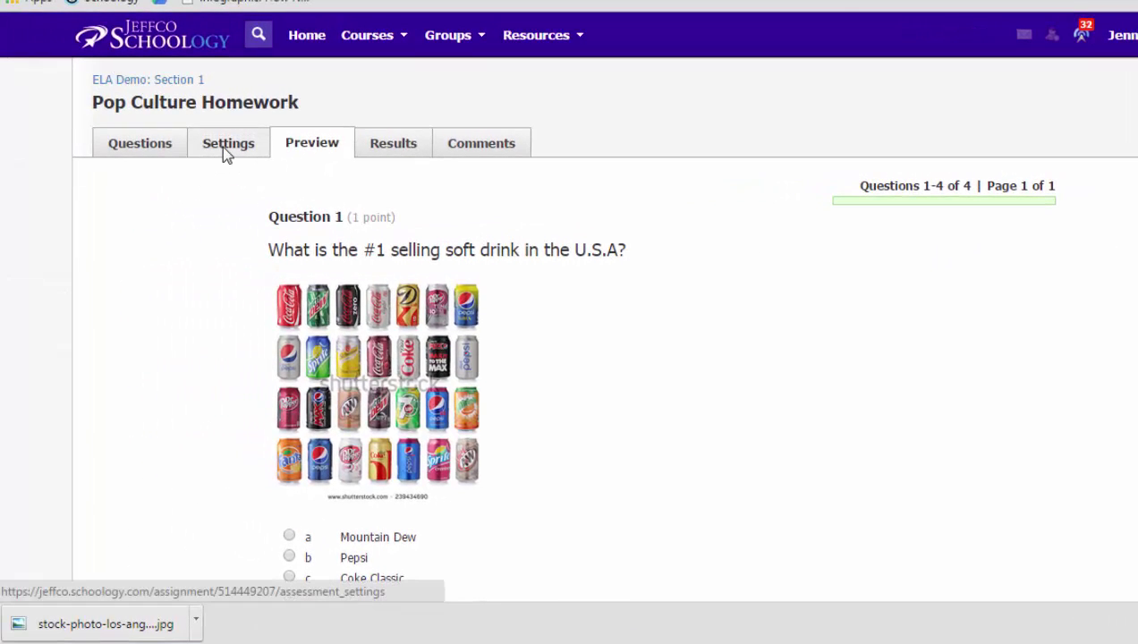
Leave the quiz preview for the Settings page and bring up the Availability choices.
{"action": "left_click", "coordinate": [224, 148]}
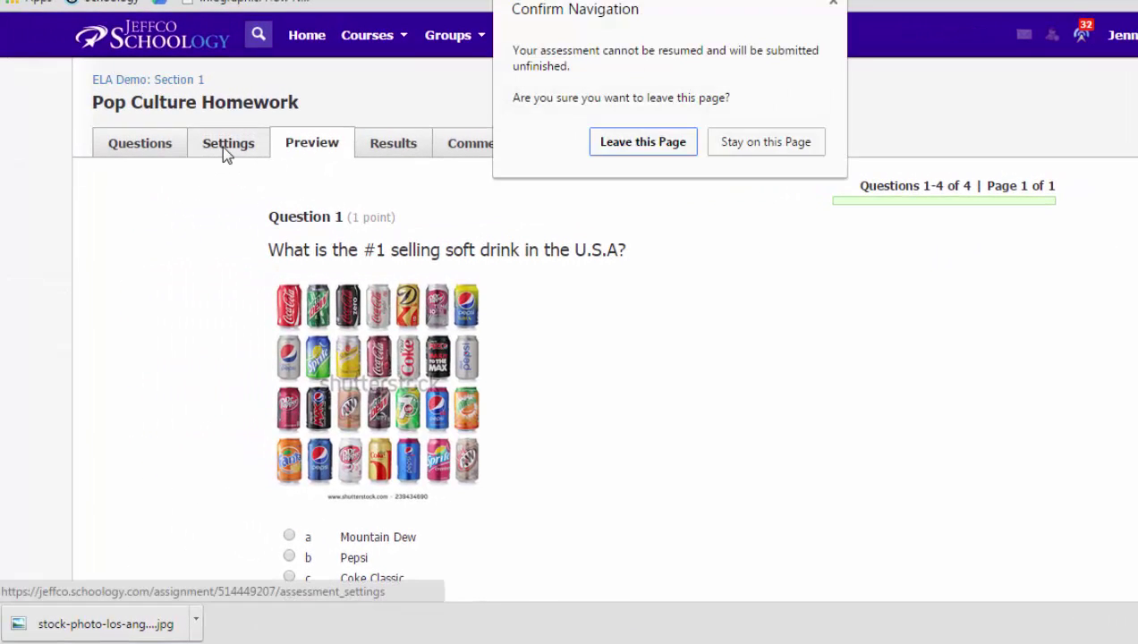
{"action": "left_click", "coordinate": [637, 149]}
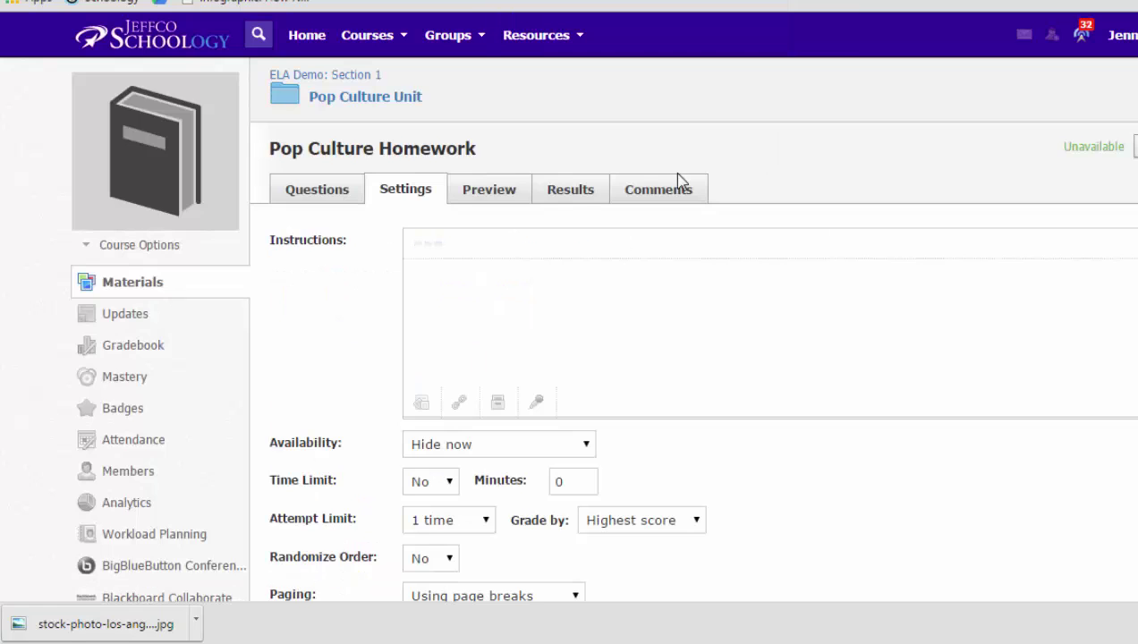
{"action": "scroll", "coordinate": [902, 333], "scroll_direction": "down", "scroll_amount": 1}
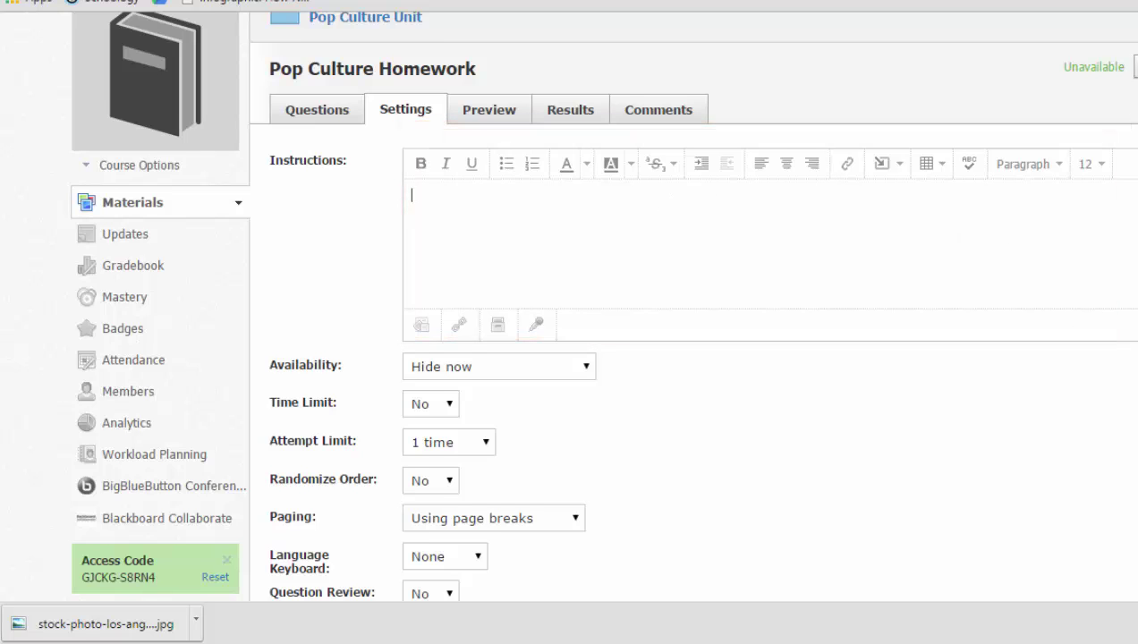
{"action": "scroll", "coordinate": [733, 259], "scroll_direction": "down", "scroll_amount": 3}
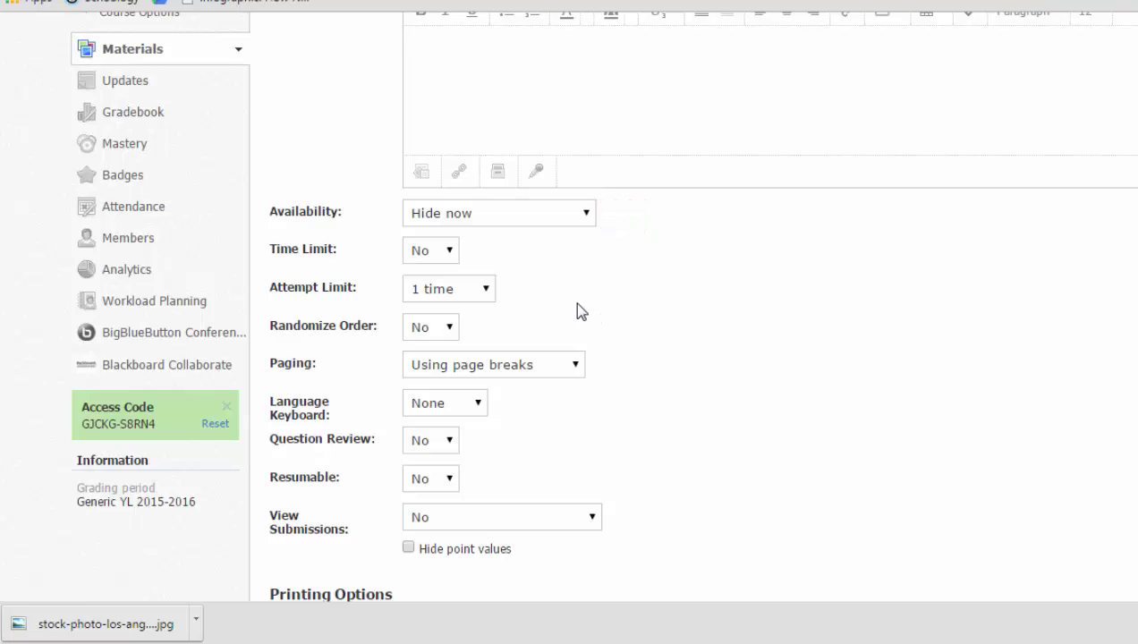
{"action": "left_click", "coordinate": [533, 217]}
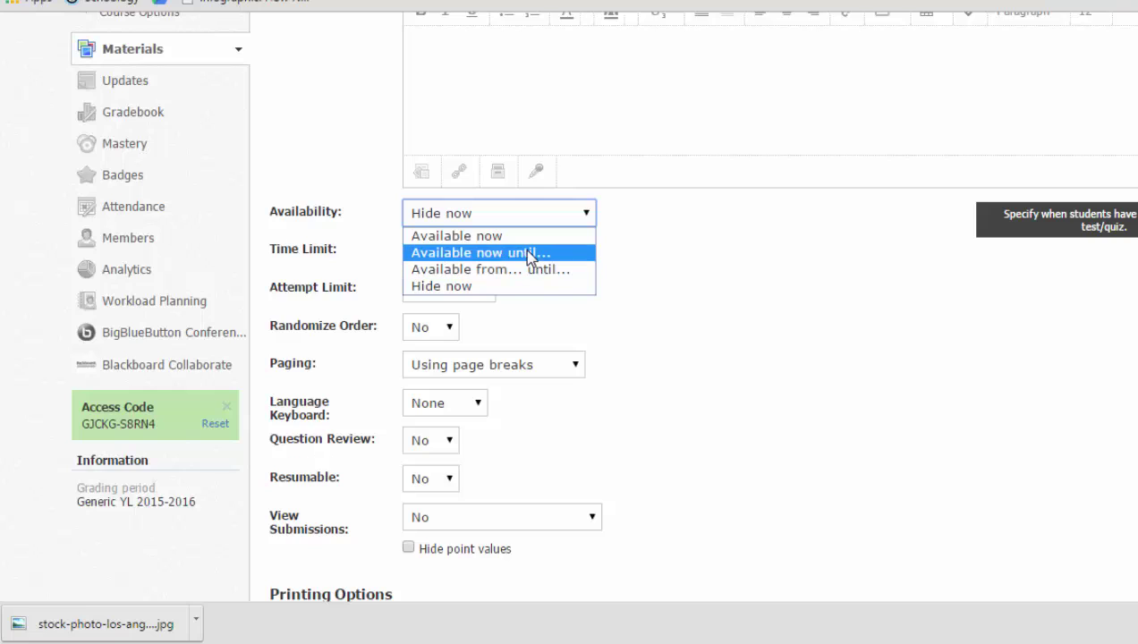
Make the quiz Available now and keep it untimed.
{"action": "key", "text": "Up"}
{"action": "key", "text": "Return"}
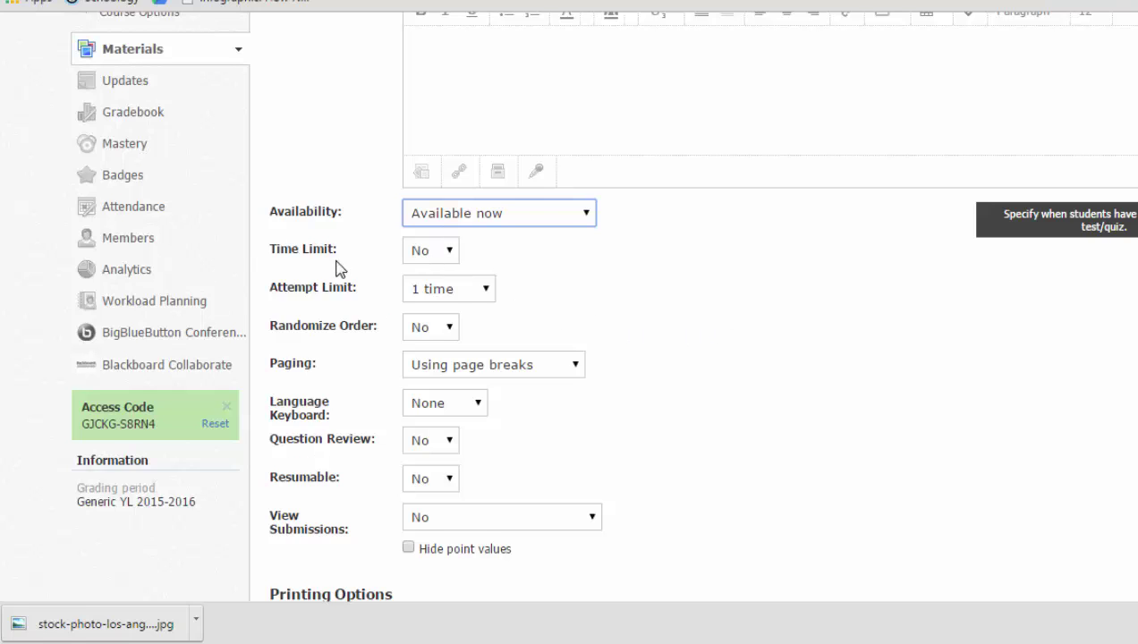
{"action": "left_click", "coordinate": [439, 255]}
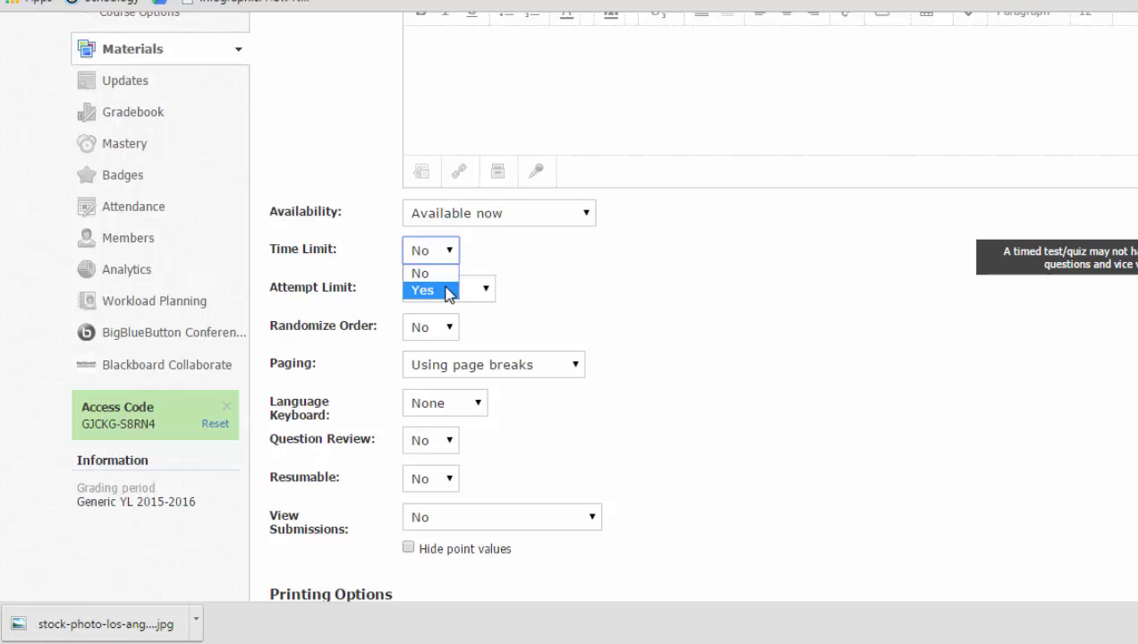
{"action": "left_click", "coordinate": [563, 266]}
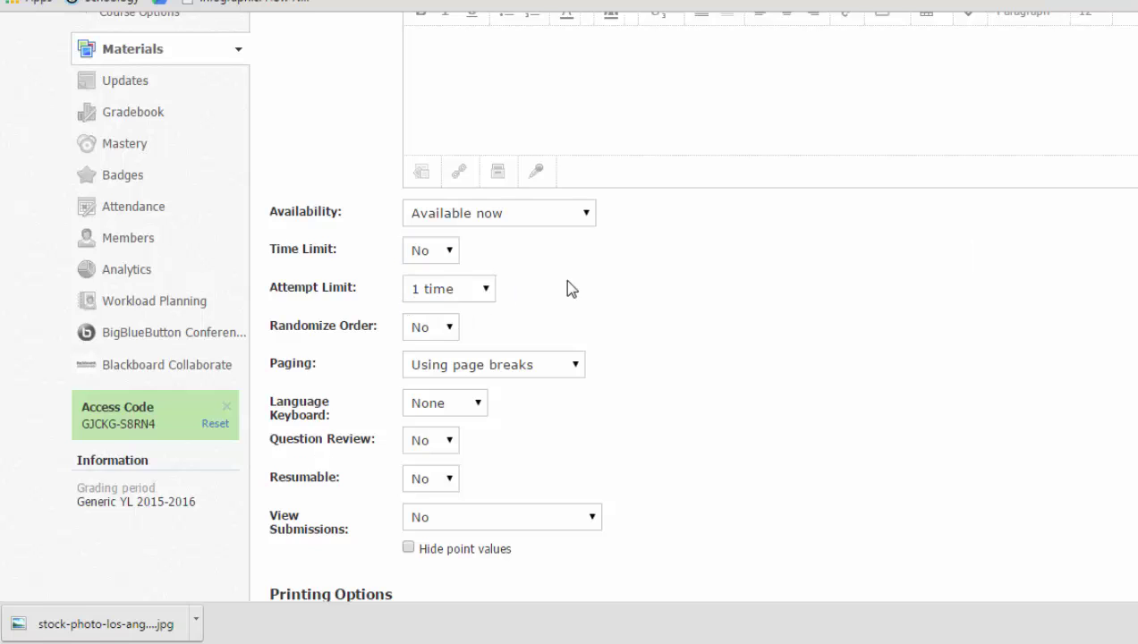
Allow 3 attempts graded by highest score, randomize order, and show one question per page.
{"action": "scroll", "coordinate": [516, 305], "scroll_direction": "down", "scroll_amount": 2}
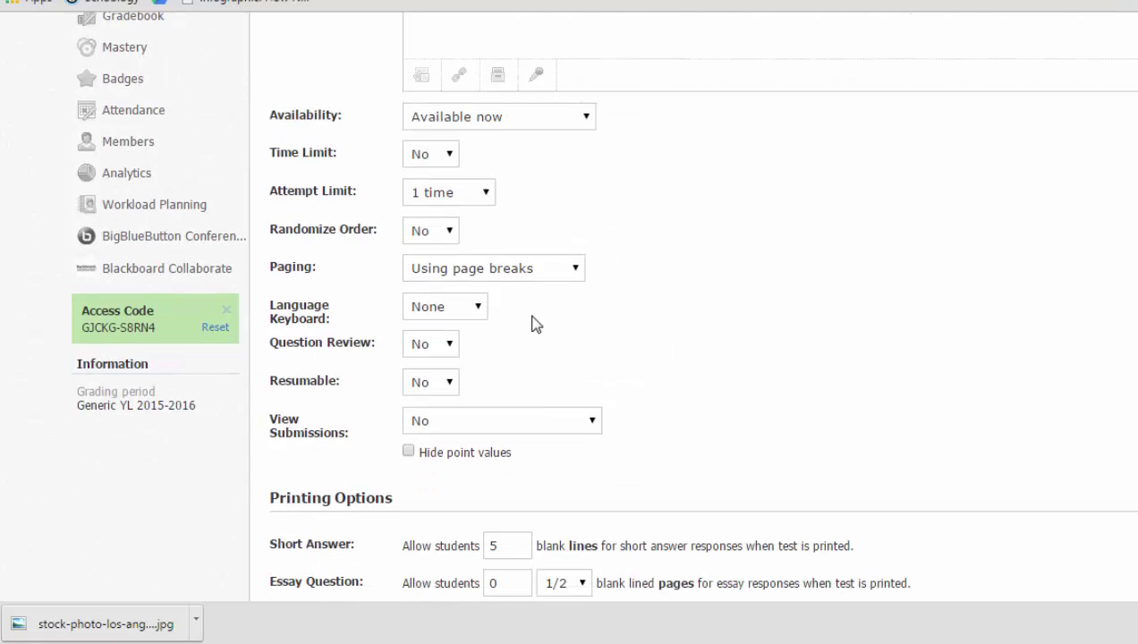
{"action": "left_click", "coordinate": [486, 192]}
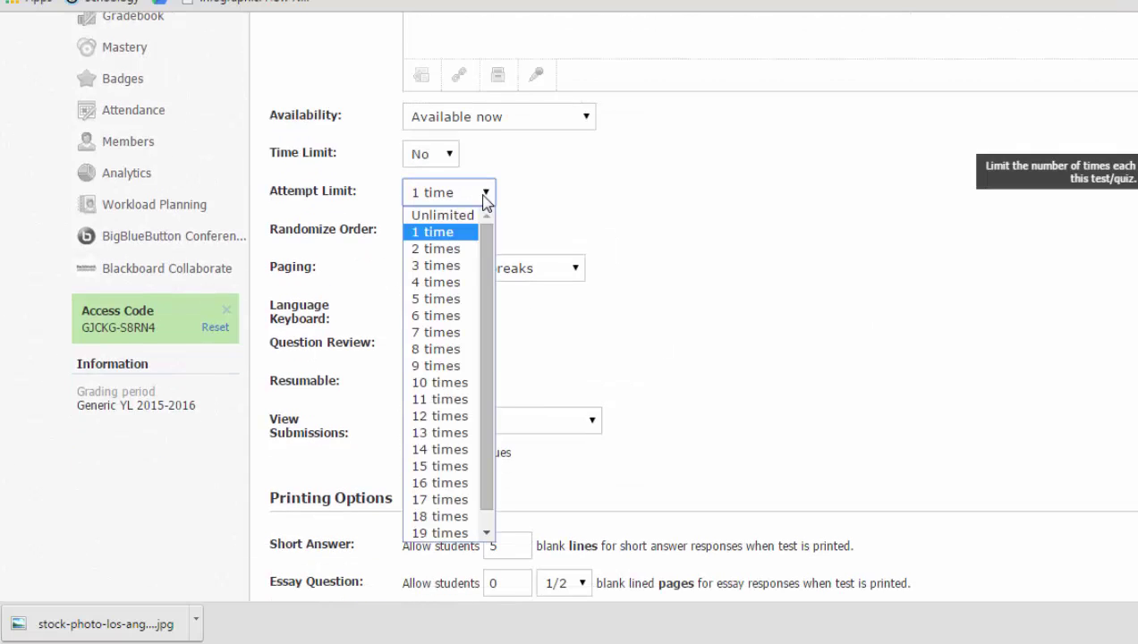
{"action": "left_click", "coordinate": [479, 265]}
{"action": "left_click", "coordinate": [629, 195]}
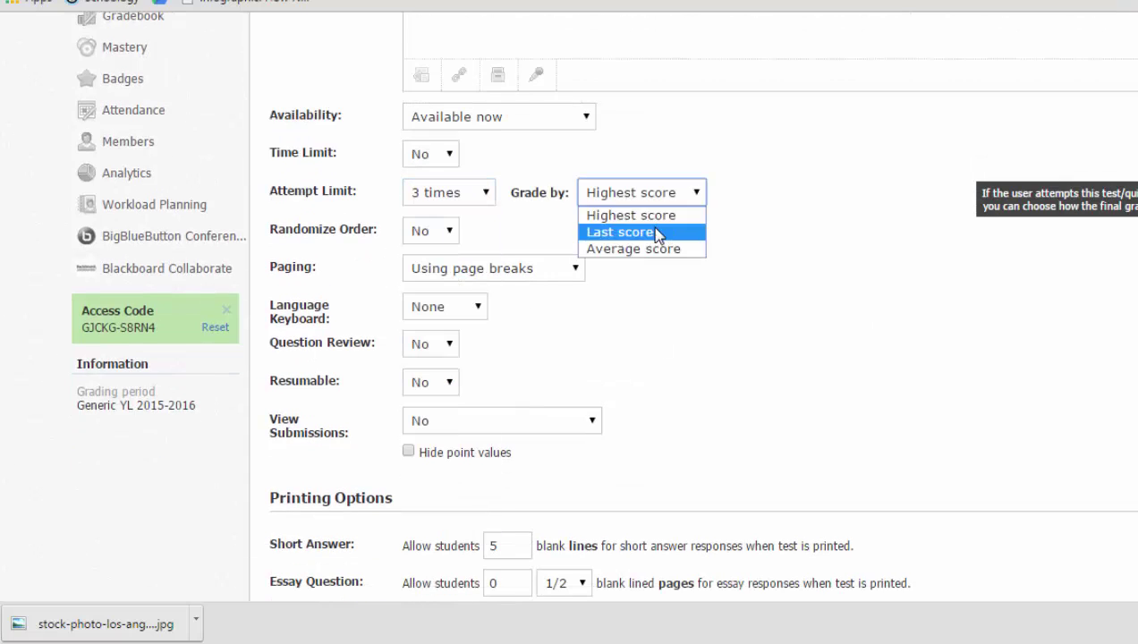
{"action": "left_click", "coordinate": [477, 244]}
{"action": "left_click", "coordinate": [428, 237]}
{"action": "left_click", "coordinate": [441, 254]}
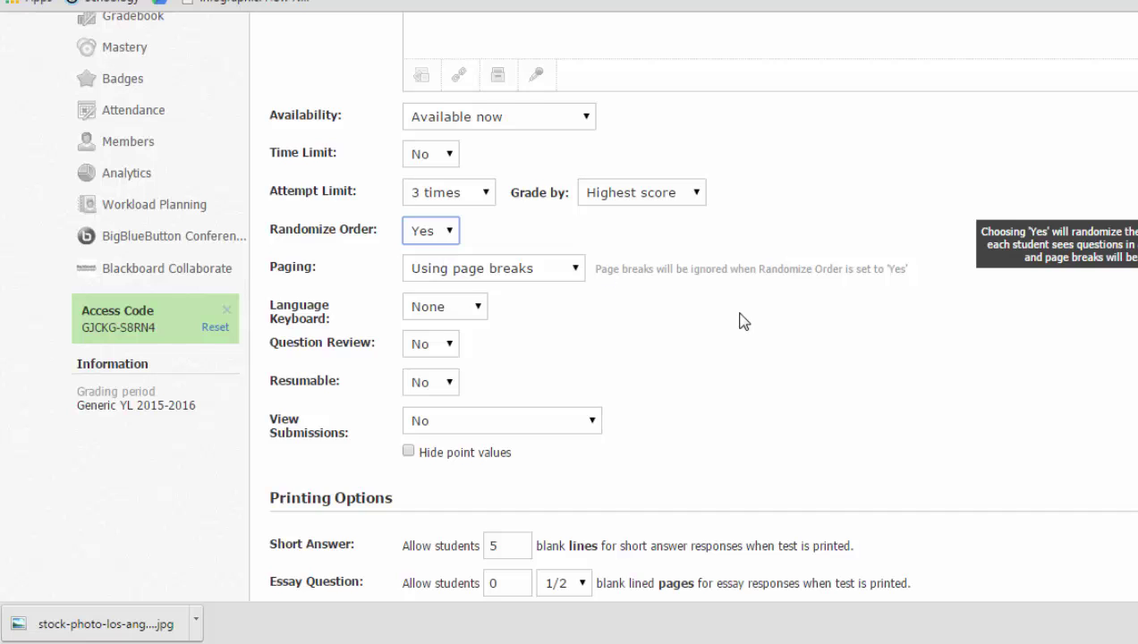
{"action": "left_click", "coordinate": [469, 269]}
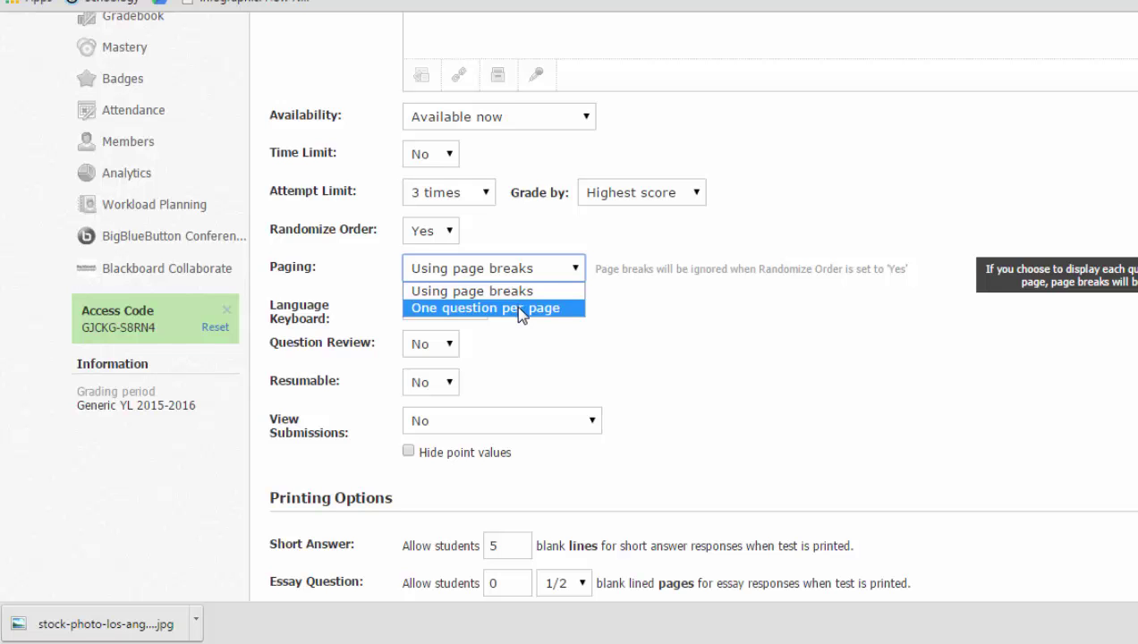
{"action": "left_click", "coordinate": [519, 308]}
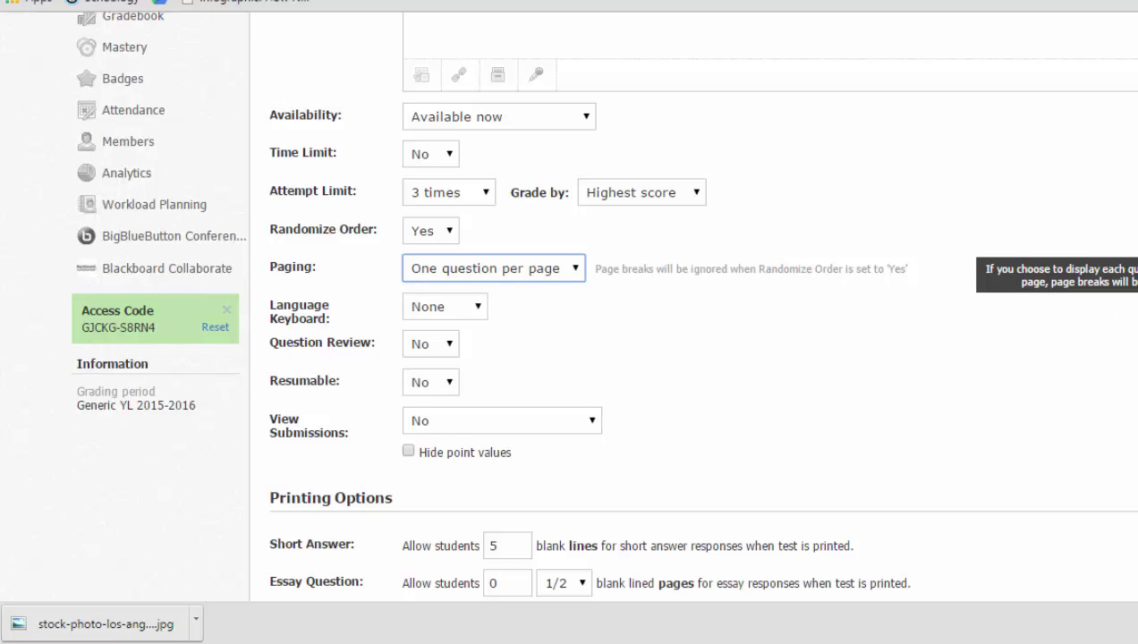
{"action": "scroll", "coordinate": [854, 279], "scroll_direction": "down", "scroll_amount": 3}
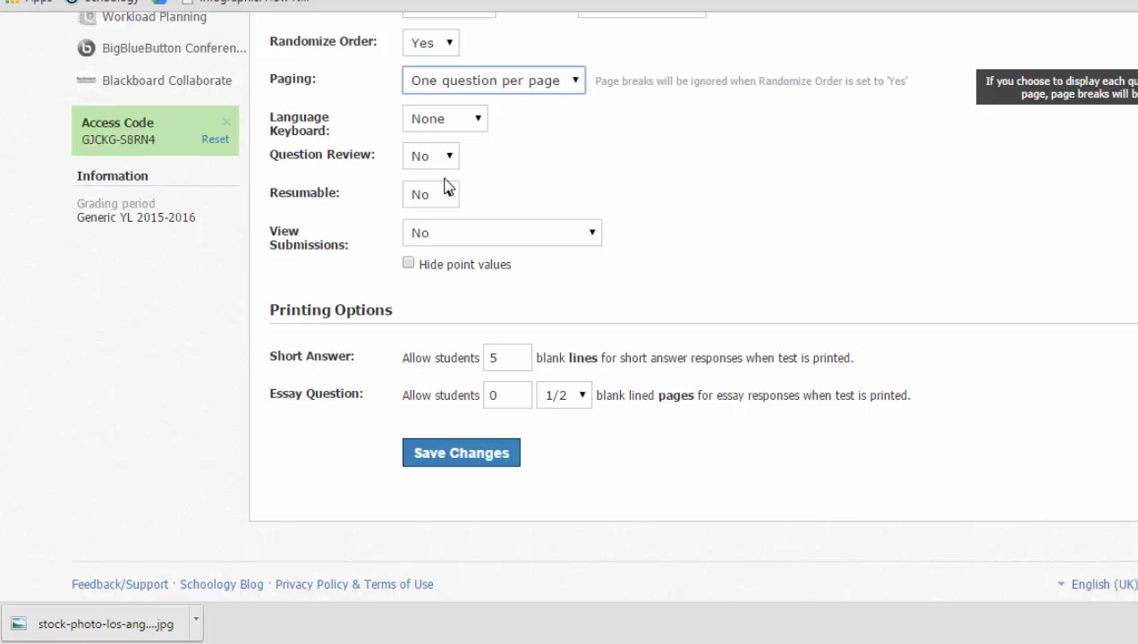
Keep language keyboard None, turn question review on, and leave the quiz not resumable.
{"action": "left_click", "coordinate": [457, 126]}
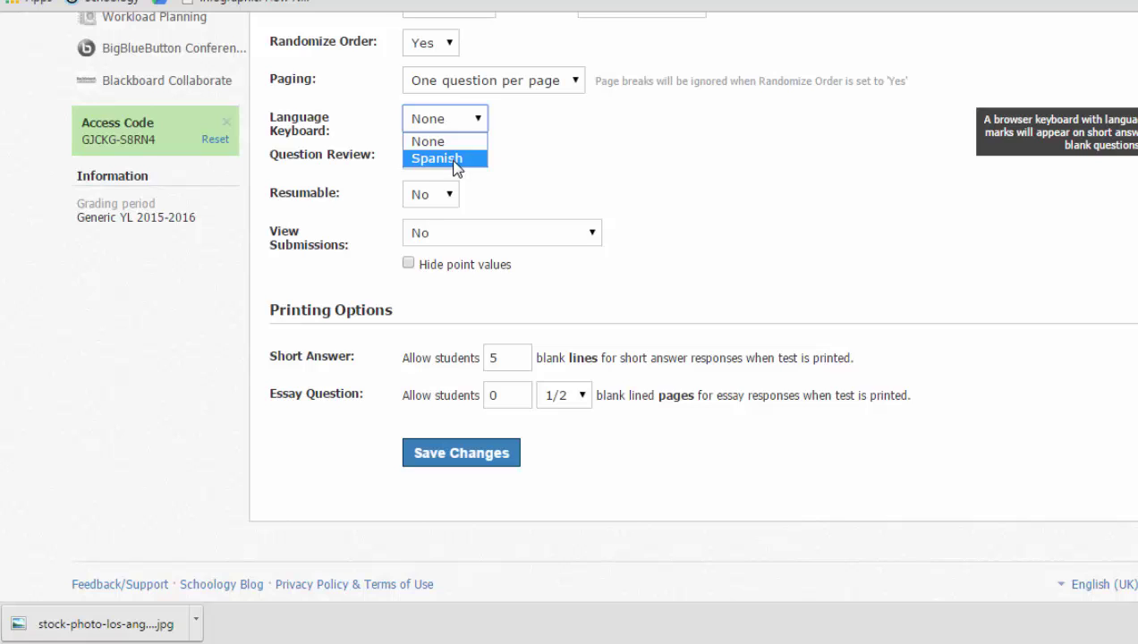
{"action": "left_click", "coordinate": [448, 143]}
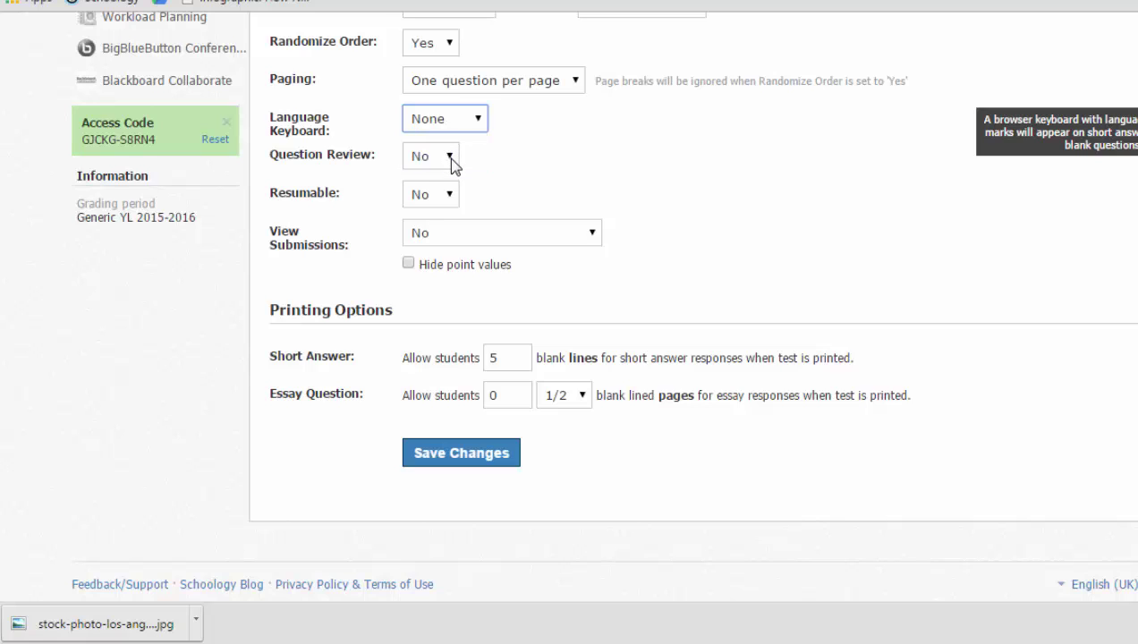
{"action": "left_click", "coordinate": [447, 161]}
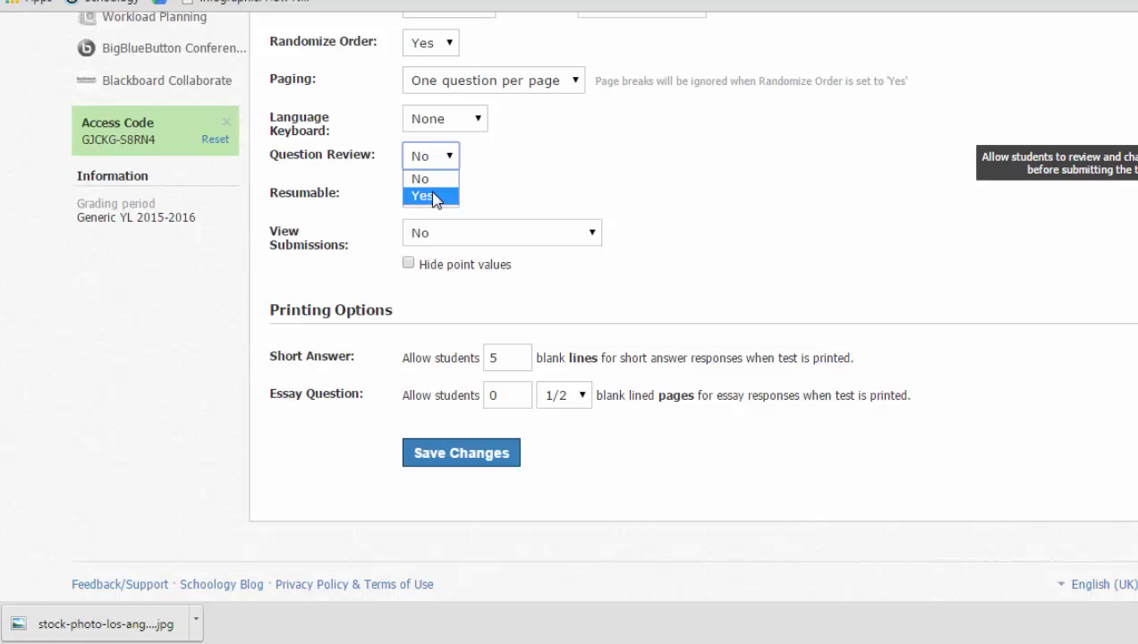
{"action": "left_click", "coordinate": [436, 199]}
{"action": "left_click", "coordinate": [439, 201]}
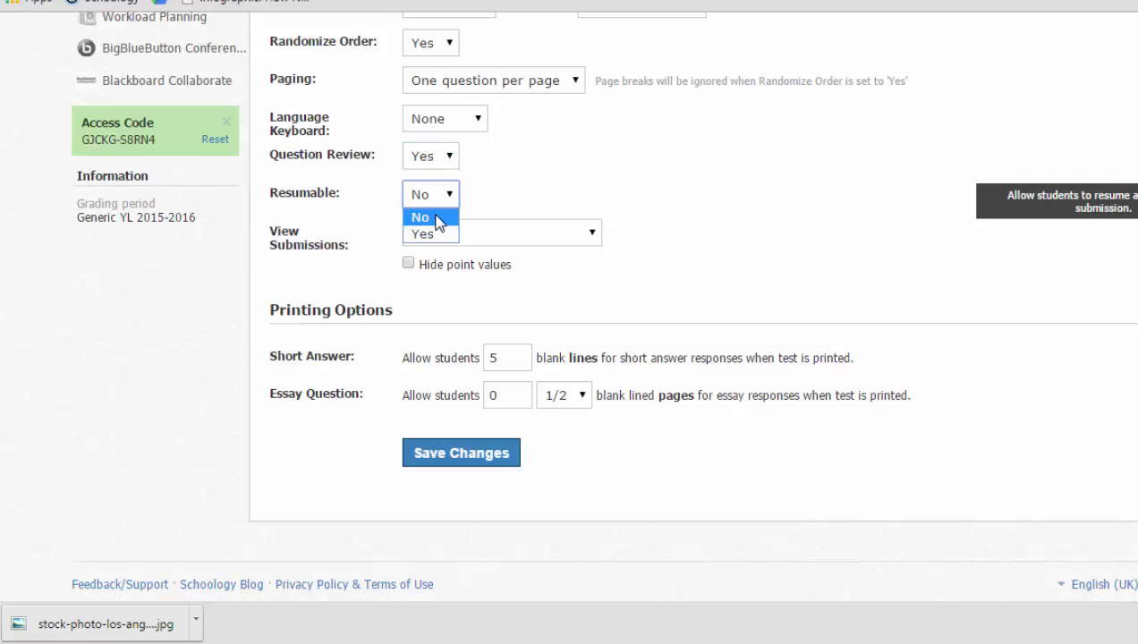
{"action": "left_click", "coordinate": [542, 169]}
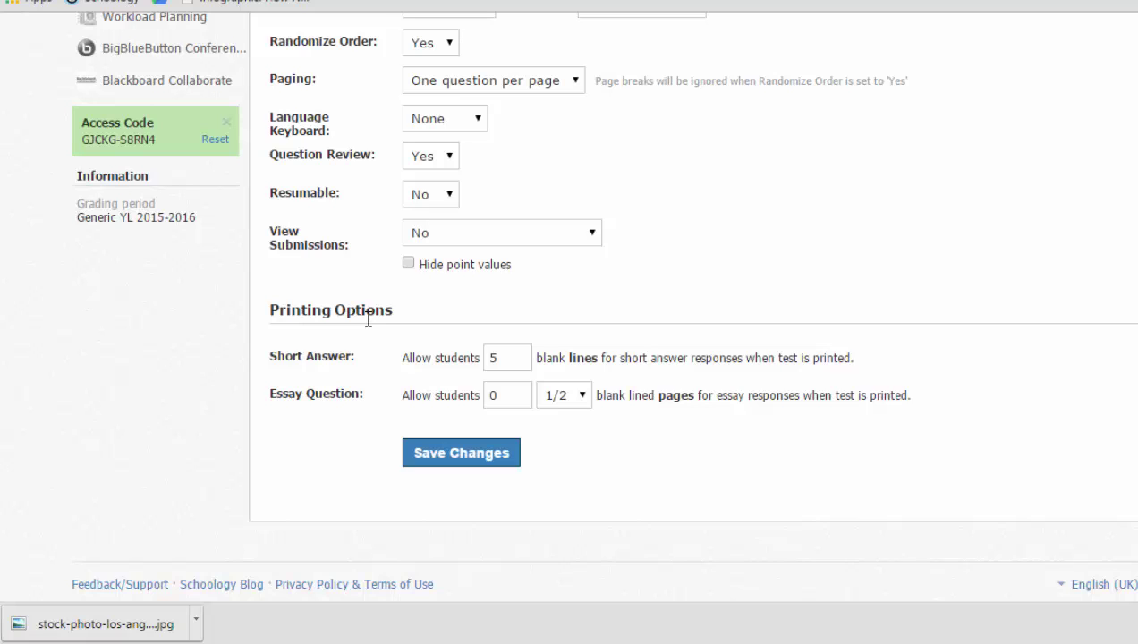
Set View Submissions to No so students cannot see their submissions.
{"action": "left_click", "coordinate": [464, 238]}
{"action": "left_click", "coordinate": [465, 272]}
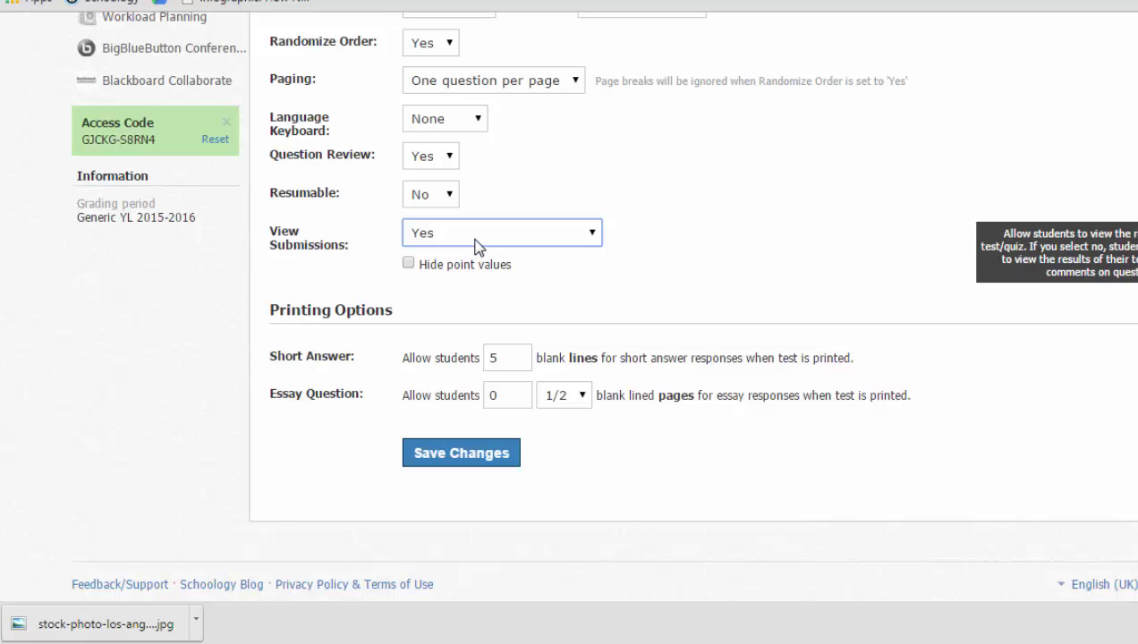
{"action": "left_click", "coordinate": [475, 246]}
{"action": "left_click", "coordinate": [474, 254]}
{"action": "left_click", "coordinate": [484, 241]}
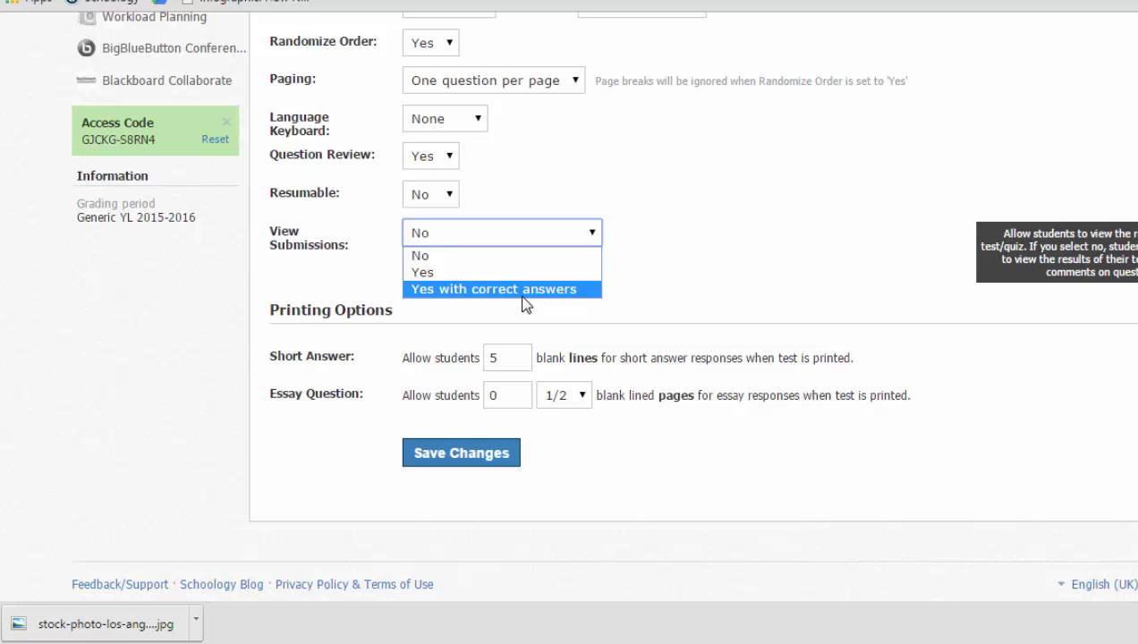
{"action": "left_click", "coordinate": [505, 258]}
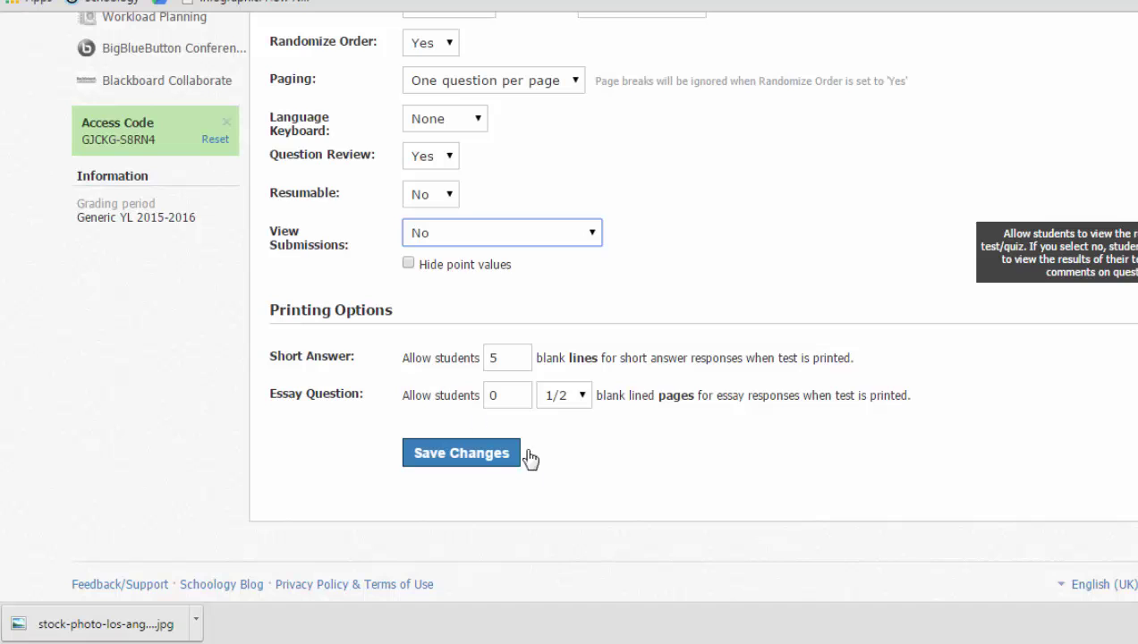
Save the quiz settings, then as the student open Pop Culture Homework from the Pop Culture Unit folder.
{"action": "left_click", "coordinate": [478, 469]}
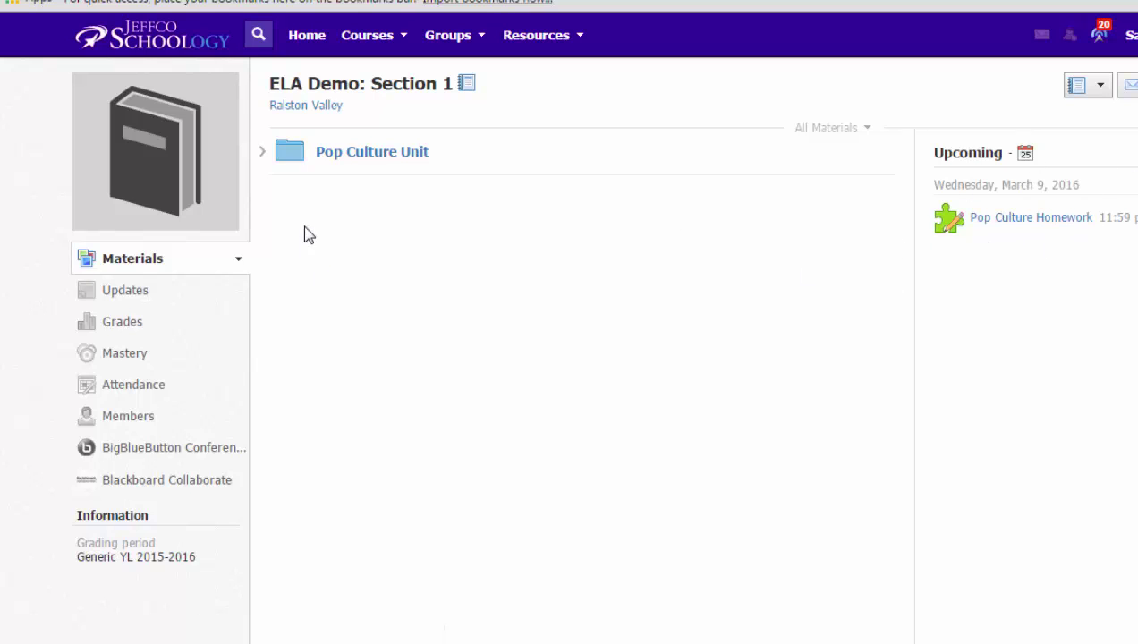
{"action": "left_click", "coordinate": [263, 153]}
{"action": "left_click", "coordinate": [1042, 222]}
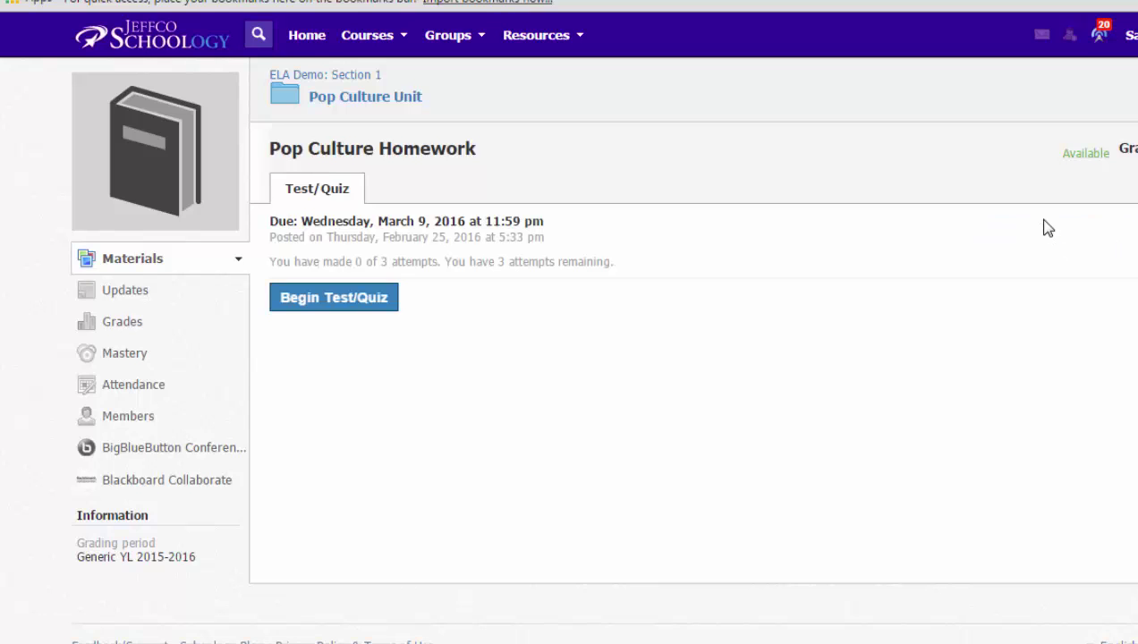
Begin the attempt and fill Question 1's blanks with selfies and fox.
{"action": "left_click", "coordinate": [355, 297]}
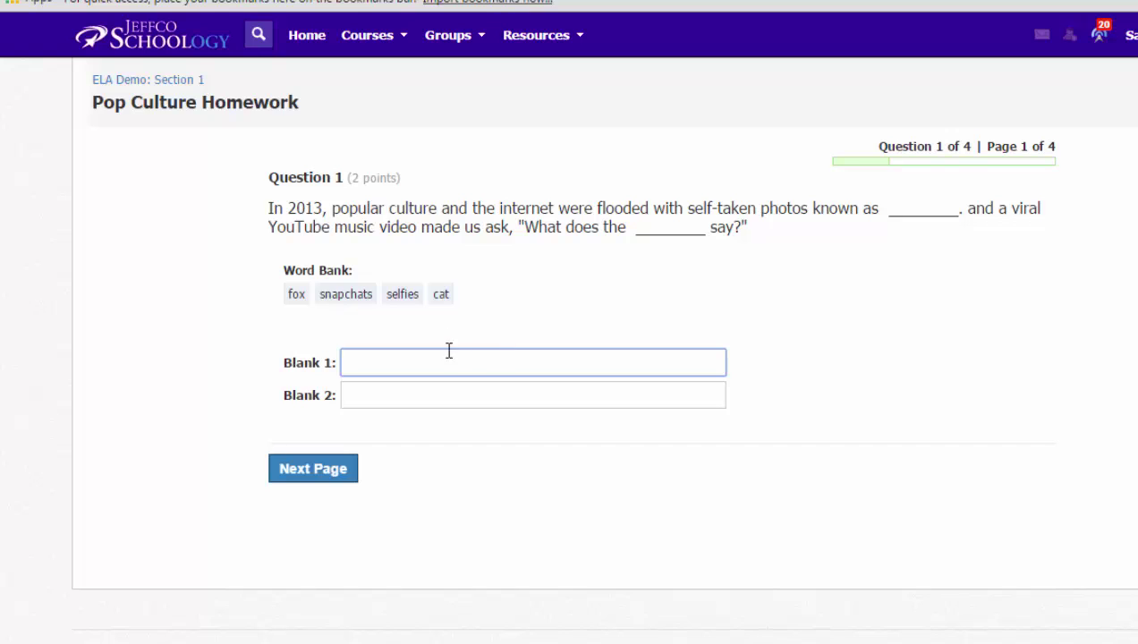
{"action": "left_click", "coordinate": [396, 300]}
{"action": "left_click", "coordinate": [423, 399]}
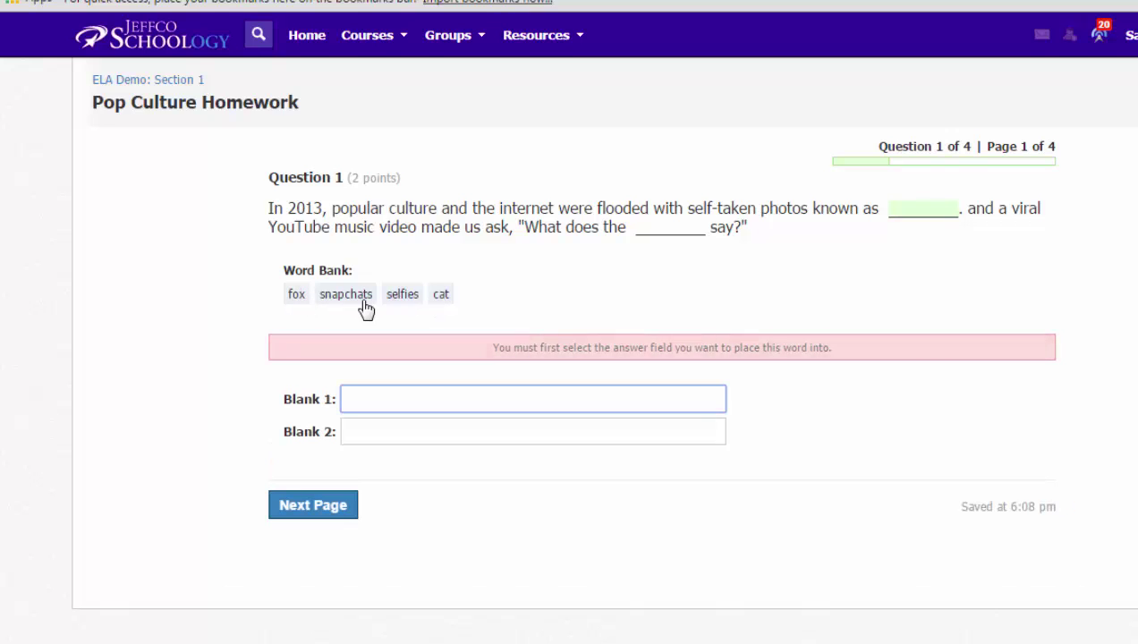
{"action": "left_click", "coordinate": [396, 301]}
{"action": "left_click", "coordinate": [302, 298]}
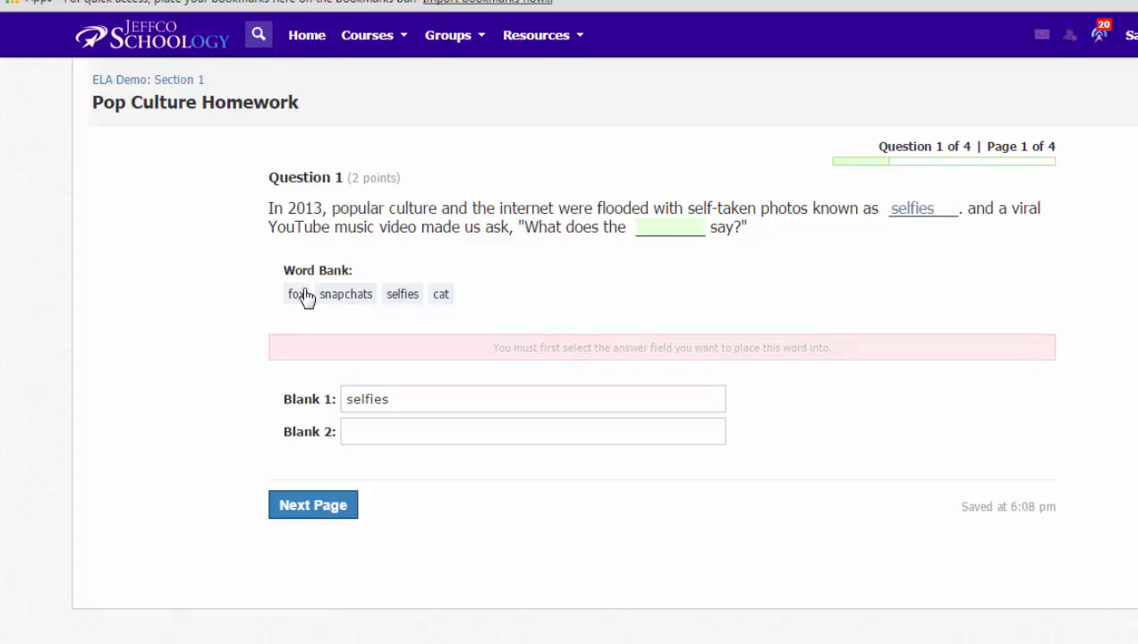
Match the four superheroes with c, b, e and a, then move to the last page.
{"action": "left_click", "coordinate": [336, 507]}
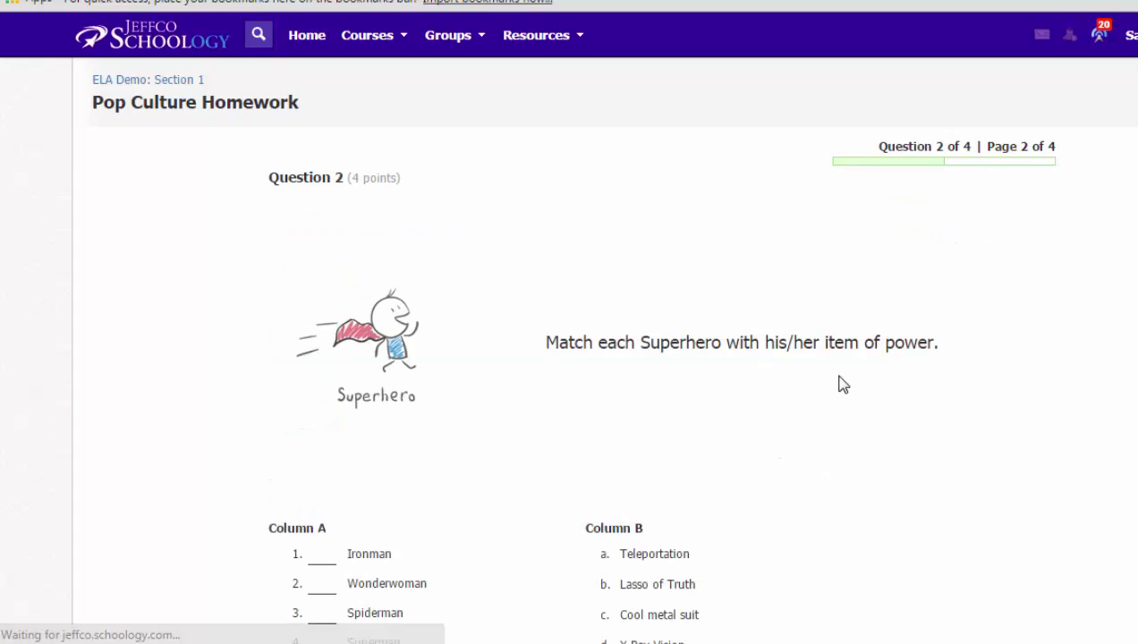
{"action": "scroll", "coordinate": [841, 387], "scroll_direction": "down", "scroll_amount": 2}
{"action": "left_click", "coordinate": [326, 359]}
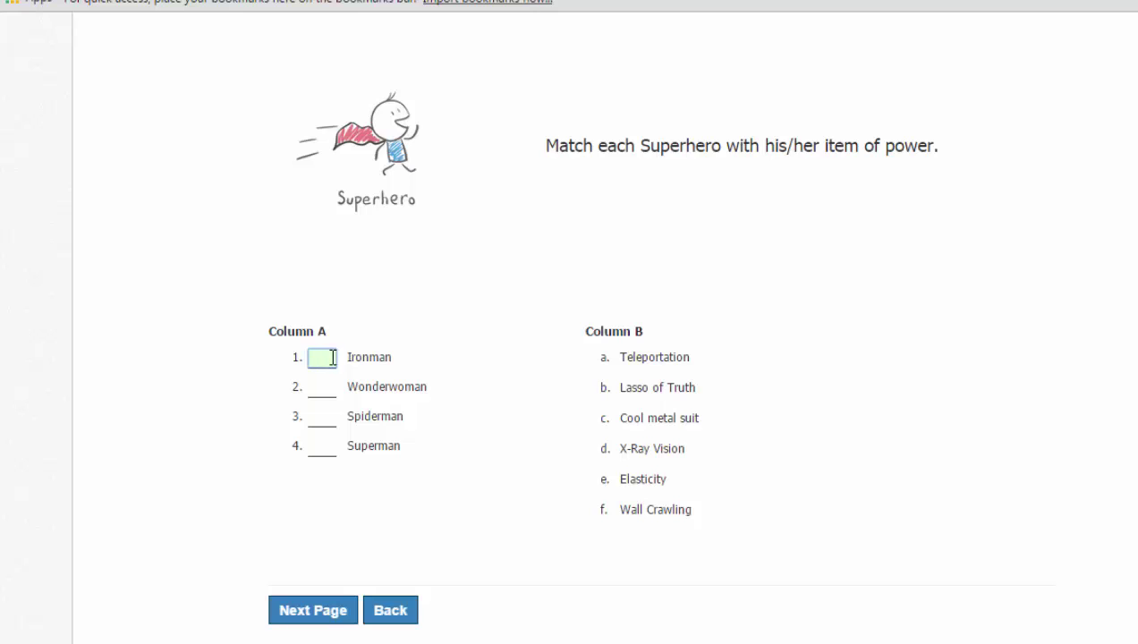
{"action": "type", "text": "c"}
{"action": "left_click", "coordinate": [324, 388]}
{"action": "type", "text": "b"}
{"action": "left_click", "coordinate": [330, 419]}
{"action": "type", "text": "e"}
{"action": "left_click", "coordinate": [323, 447]}
{"action": "type", "text": "a"}
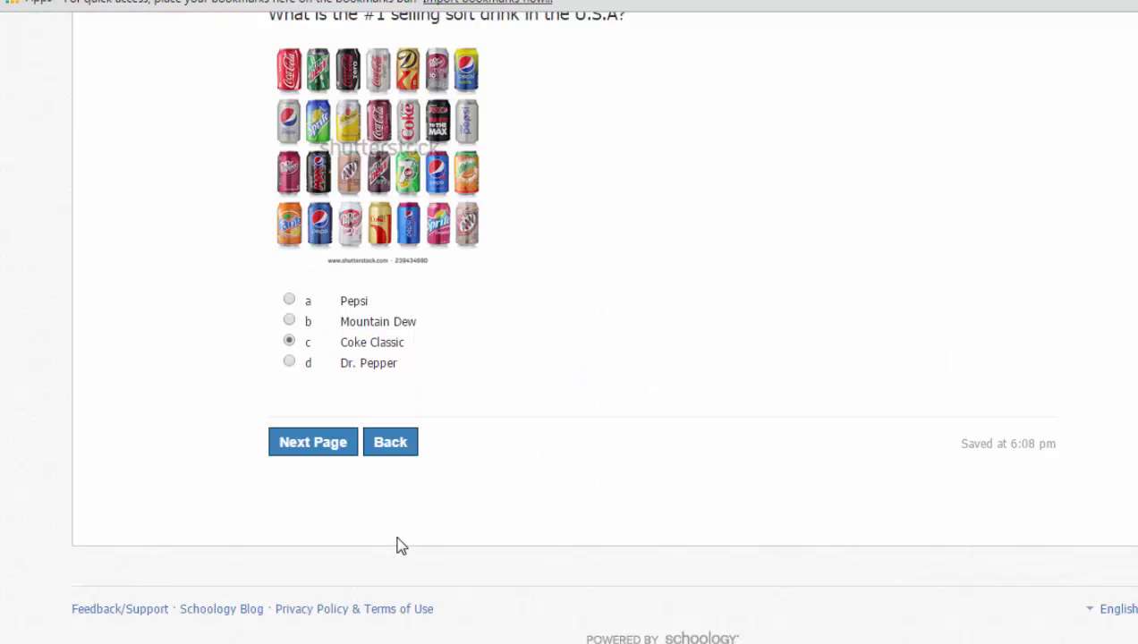
{"action": "left_click", "coordinate": [328, 448]}
{"action": "scroll", "coordinate": [531, 435], "scroll_direction": "down", "scroll_amount": 3}
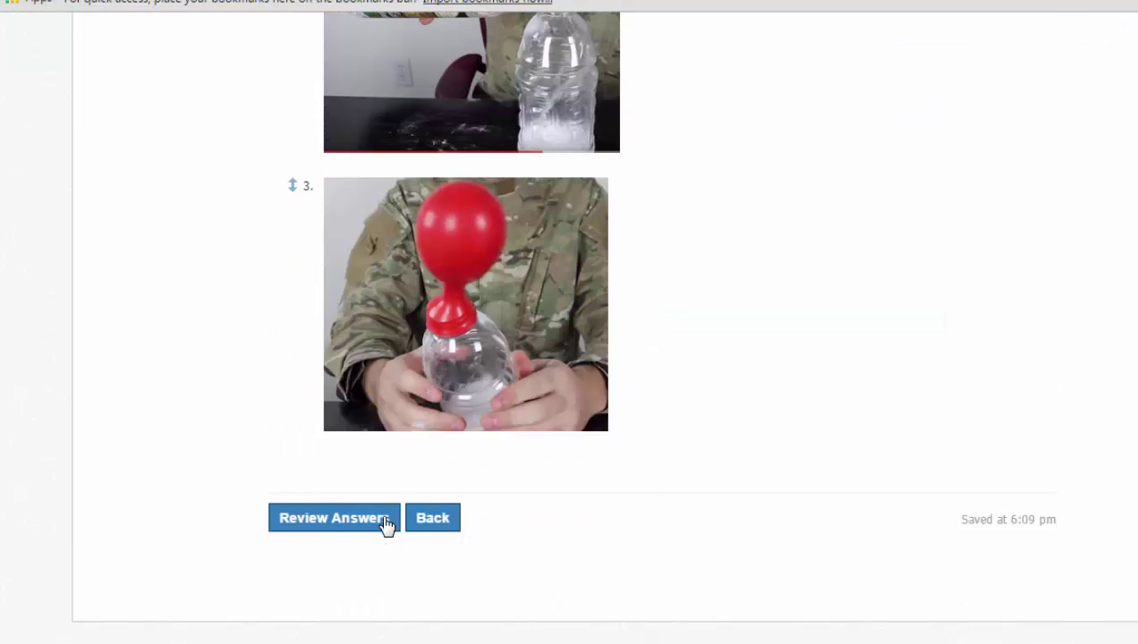
Review all four answers, then submit and confirm the quiz, which scores 80/100.
{"action": "left_click", "coordinate": [384, 525]}
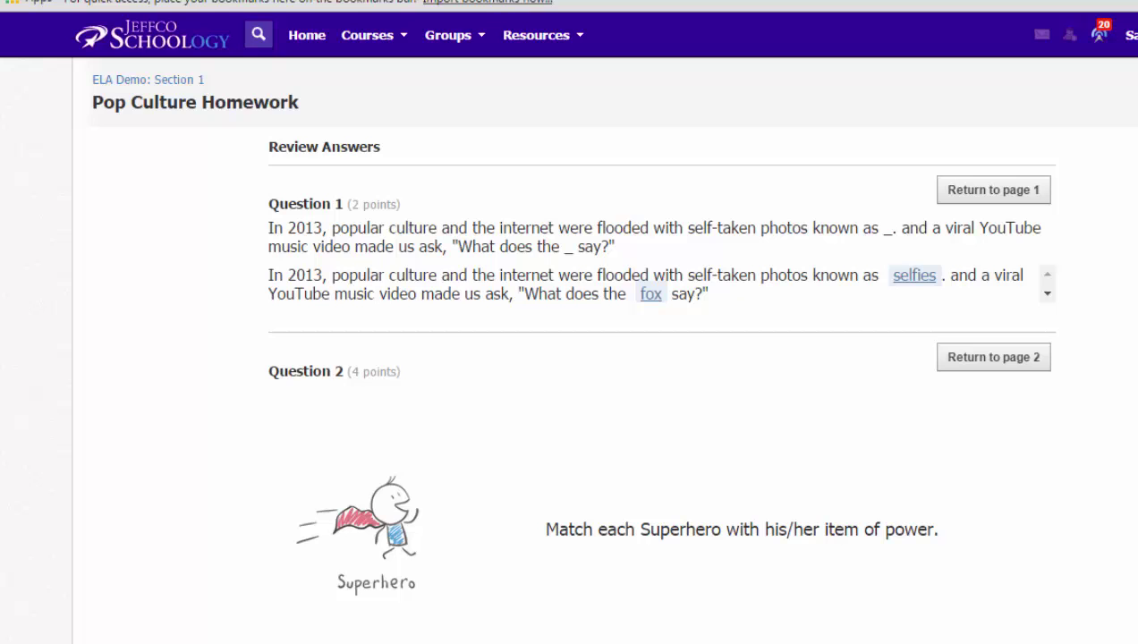
{"action": "scroll", "coordinate": [1047, 366], "scroll_direction": "down", "scroll_amount": 8}
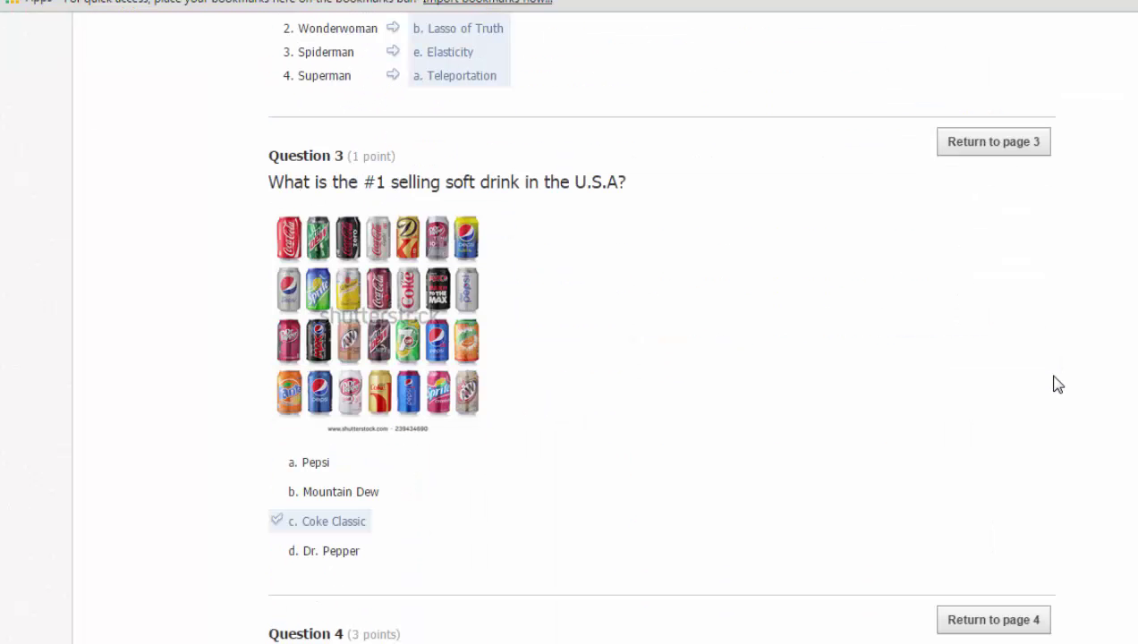
{"action": "scroll", "coordinate": [1066, 330], "scroll_direction": "down", "scroll_amount": 6}
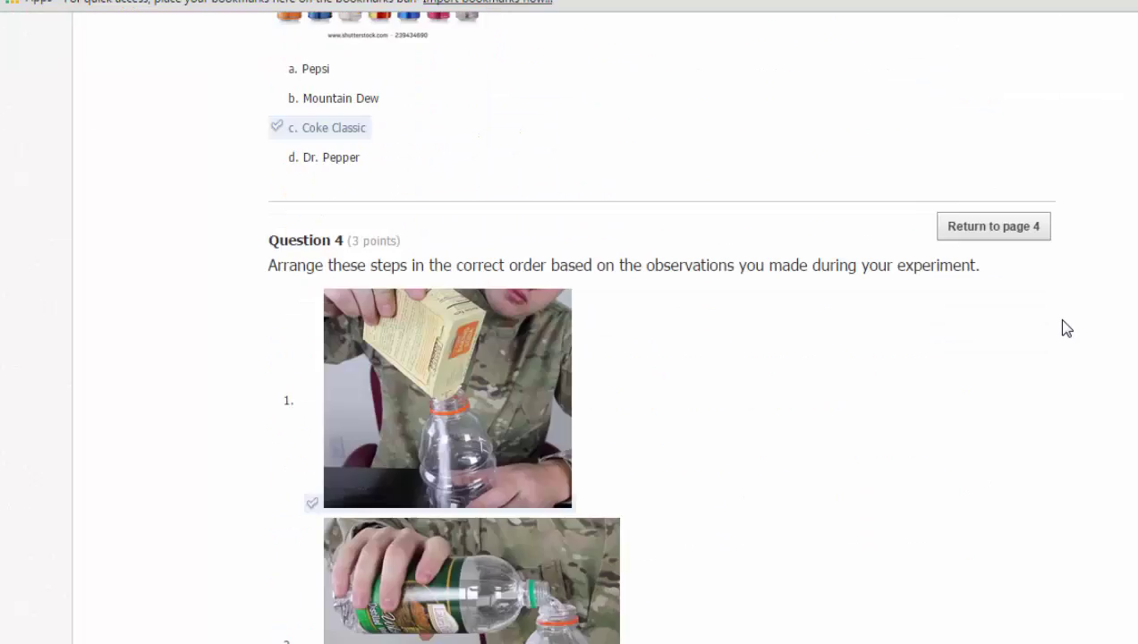
{"action": "scroll", "coordinate": [1074, 330], "scroll_direction": "down", "scroll_amount": 2}
{"action": "scroll", "coordinate": [1068, 326], "scroll_direction": "down", "scroll_amount": 2}
{"action": "scroll", "coordinate": [1068, 326], "scroll_direction": "down", "scroll_amount": 2}
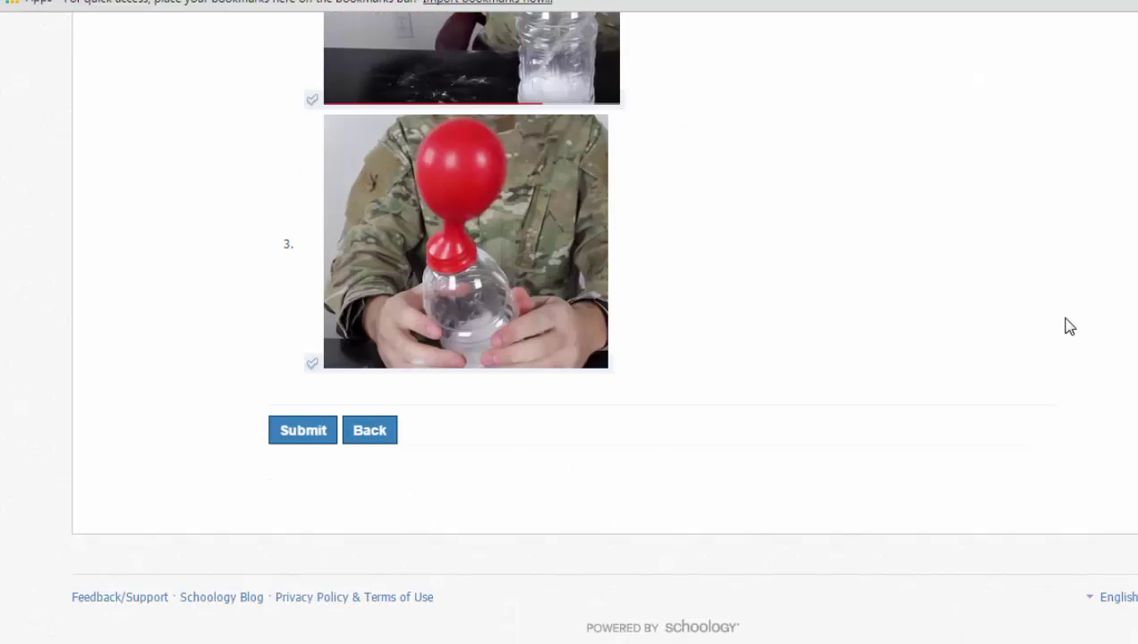
{"action": "left_click", "coordinate": [309, 434]}
{"action": "left_click", "coordinate": [654, 243]}
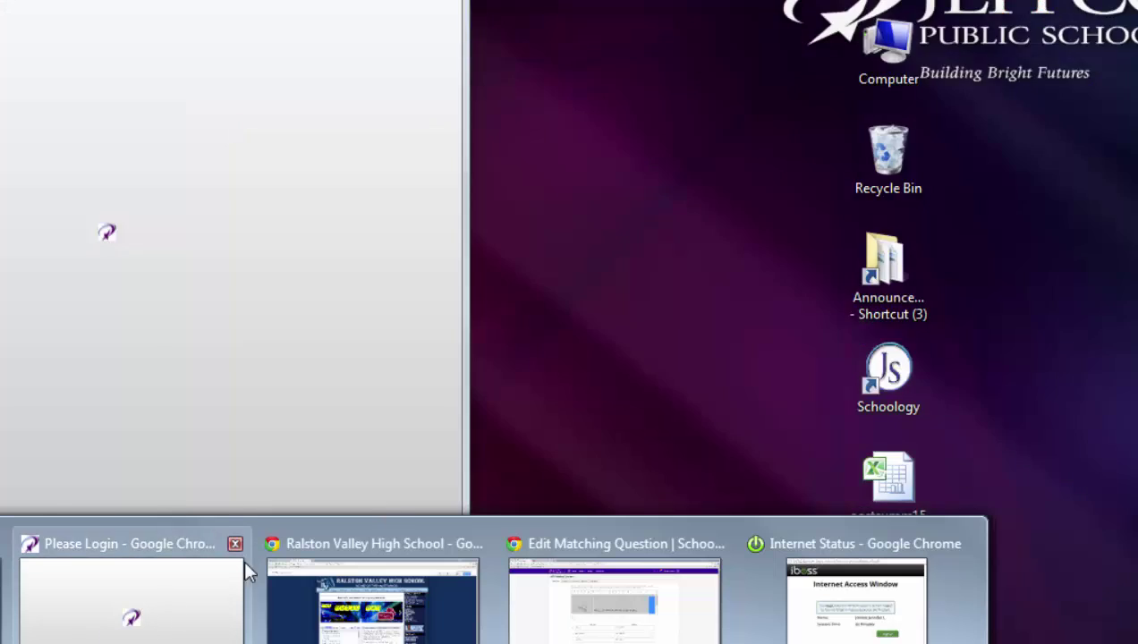
In the teacher's window, open Results, view the student's attempts and bring up the 8/10 submission's options.
{"action": "left_click", "coordinate": [286, 591]}
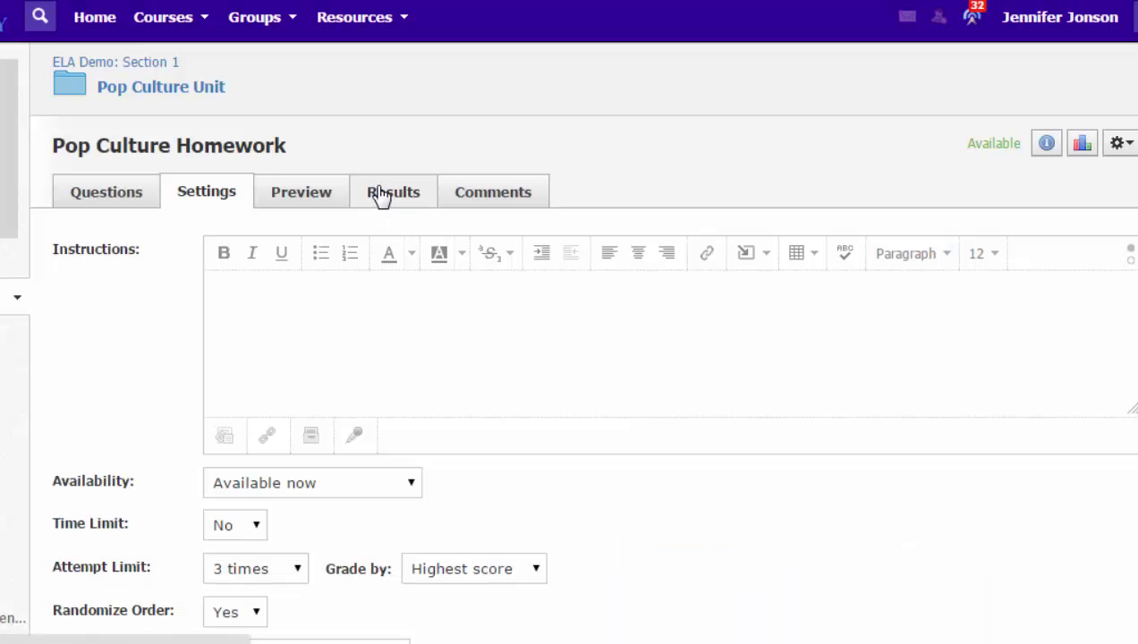
{"action": "left_click", "coordinate": [381, 194]}
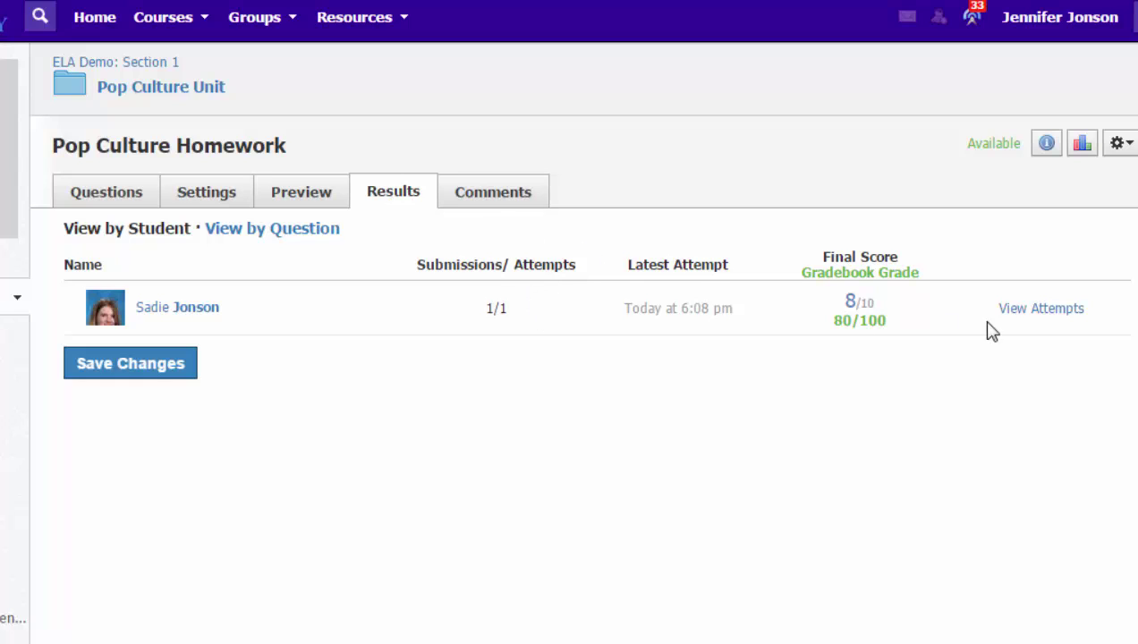
{"action": "left_click", "coordinate": [1036, 322]}
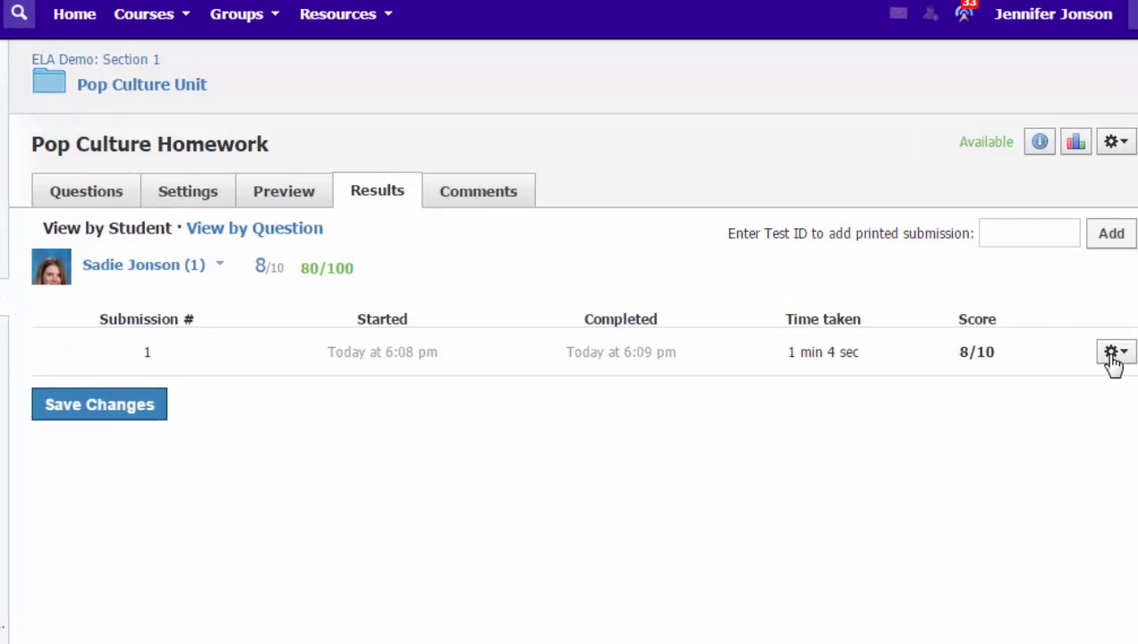
{"action": "left_click", "coordinate": [1110, 357]}
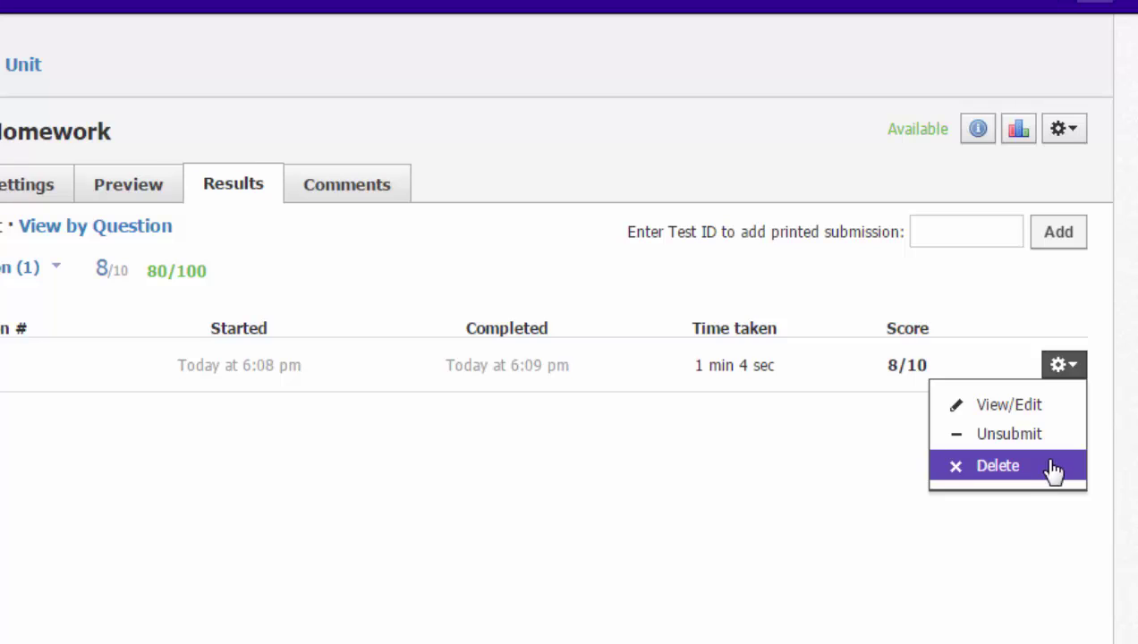
View Submission 1's graded answers, scored 1/1, 3/3, 2/2 and 2/4.
{"action": "left_click", "coordinate": [1017, 410]}
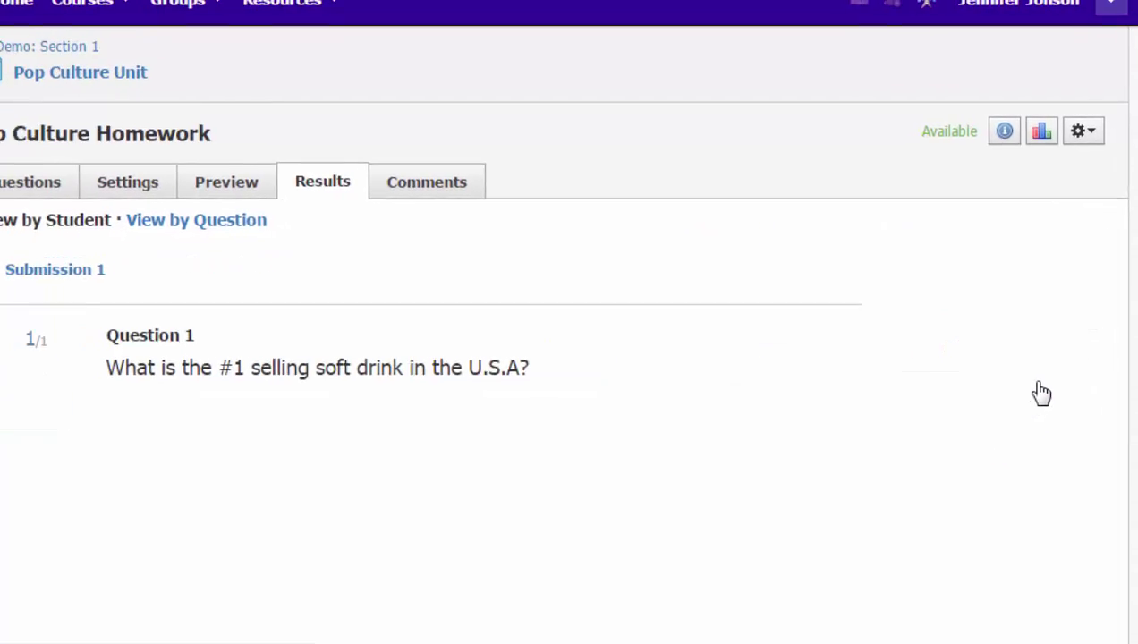
{"action": "scroll", "coordinate": [1045, 384], "scroll_direction": "down", "scroll_amount": 5}
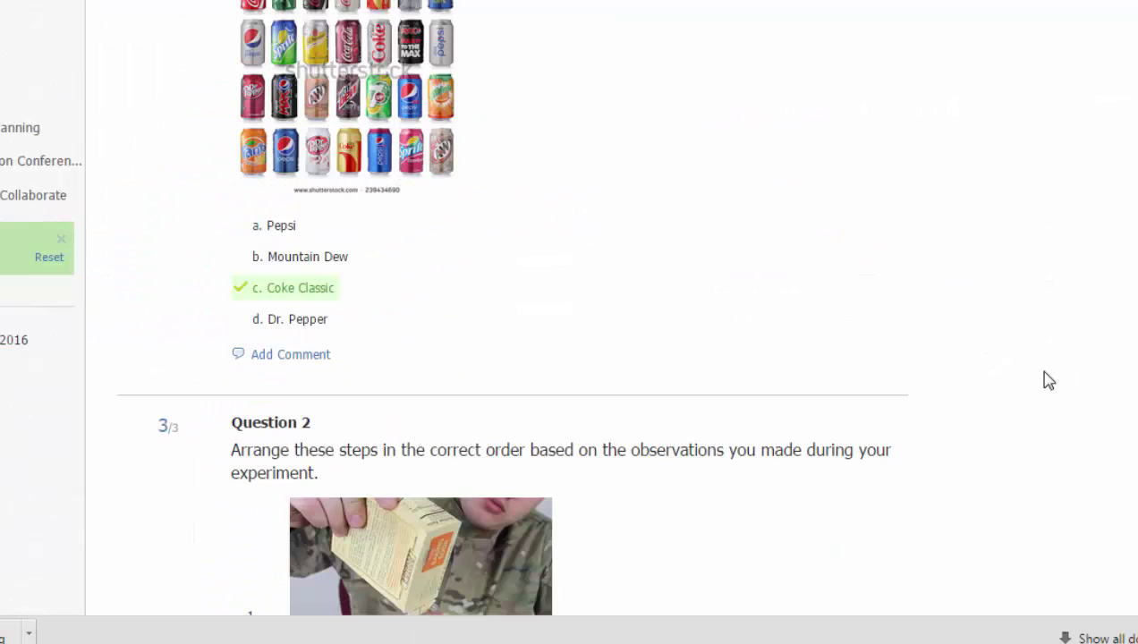
{"action": "scroll", "coordinate": [1049, 381], "scroll_direction": "down", "scroll_amount": 14}
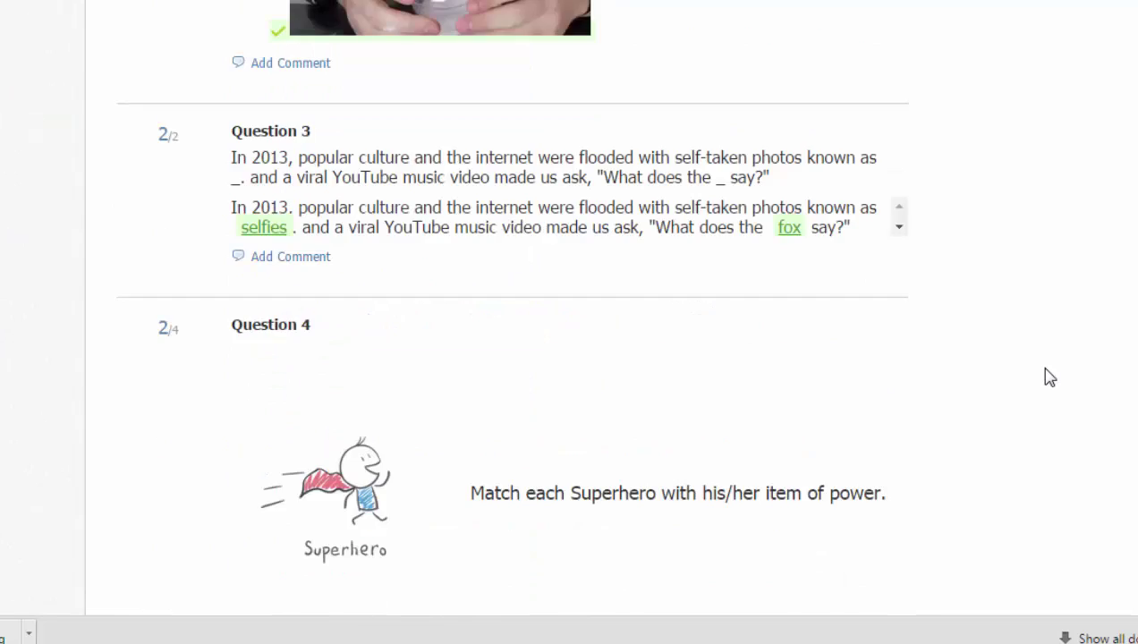
{"action": "scroll", "coordinate": [1047, 373], "scroll_direction": "down", "scroll_amount": 4}
{"action": "scroll", "coordinate": [1049, 369], "scroll_direction": "up", "scroll_amount": 12}
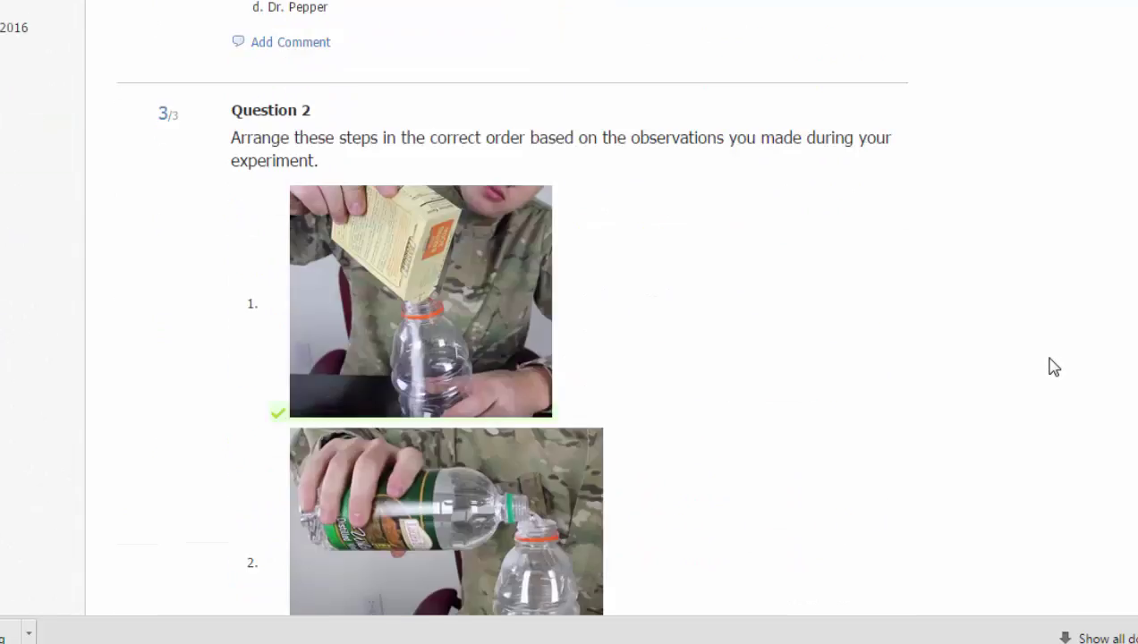
{"action": "scroll", "coordinate": [1054, 358], "scroll_direction": "up", "scroll_amount": 8}
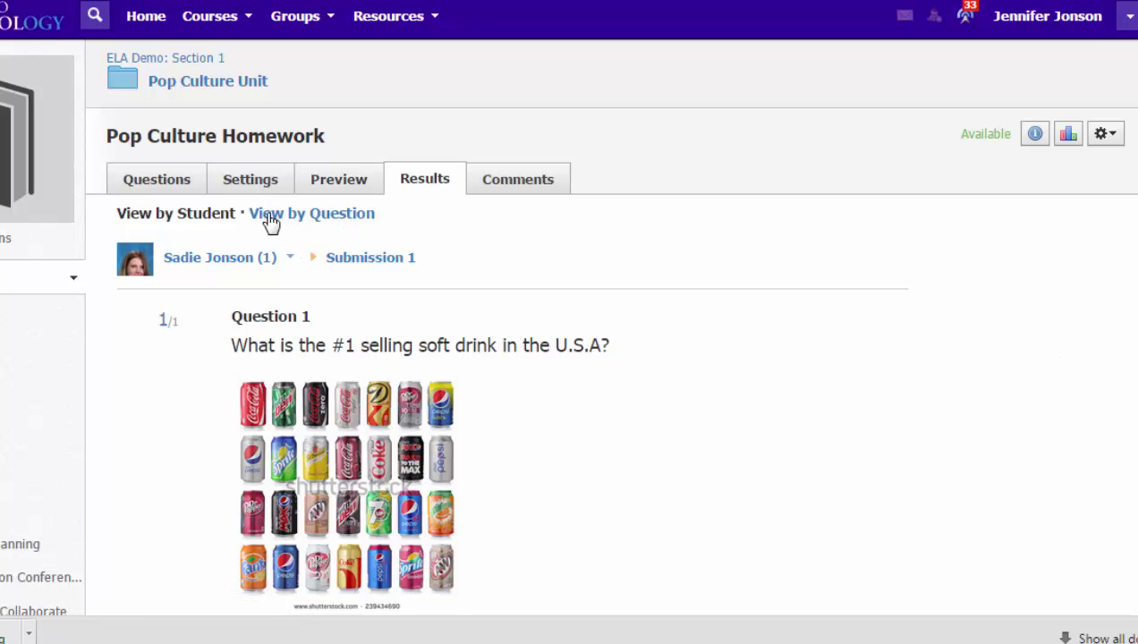
Switch to View by Question and show stats for Questions 1 and 2: Coke Classic 100%, 3/3 in a row 100%.
{"action": "left_click", "coordinate": [320, 223]}
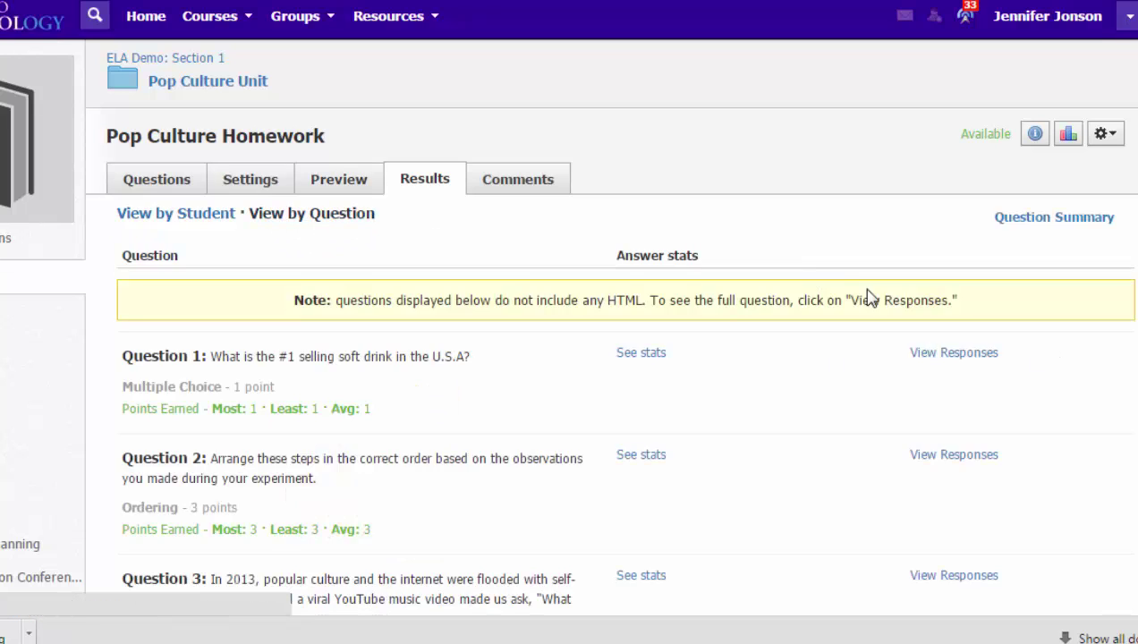
{"action": "scroll", "coordinate": [787, 323], "scroll_direction": "down", "scroll_amount": 1}
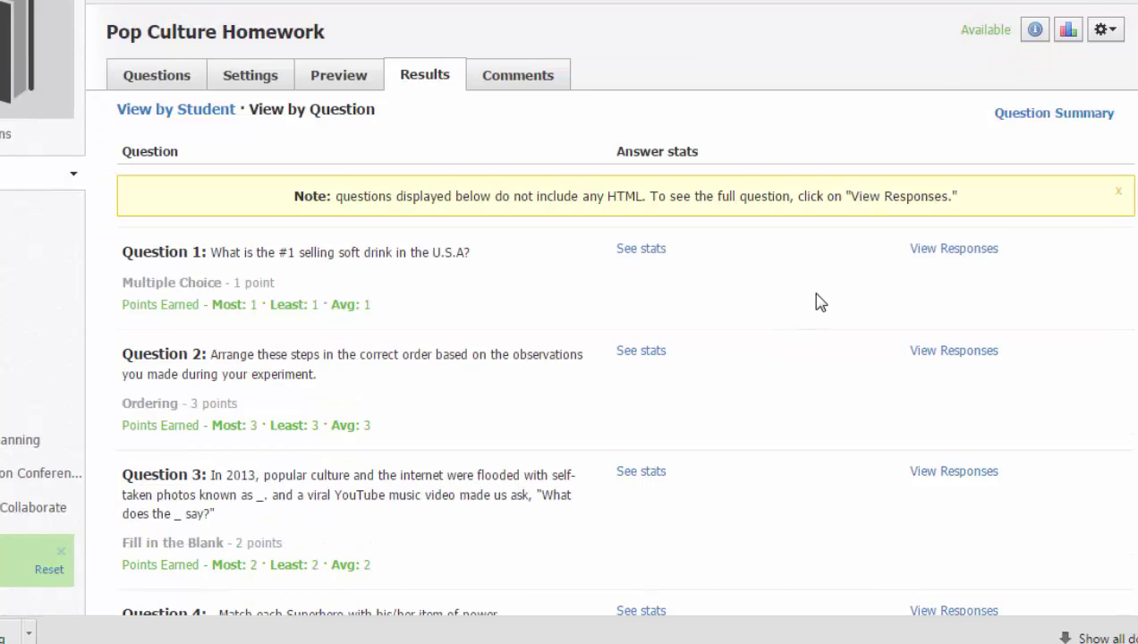
{"action": "left_click", "coordinate": [645, 252]}
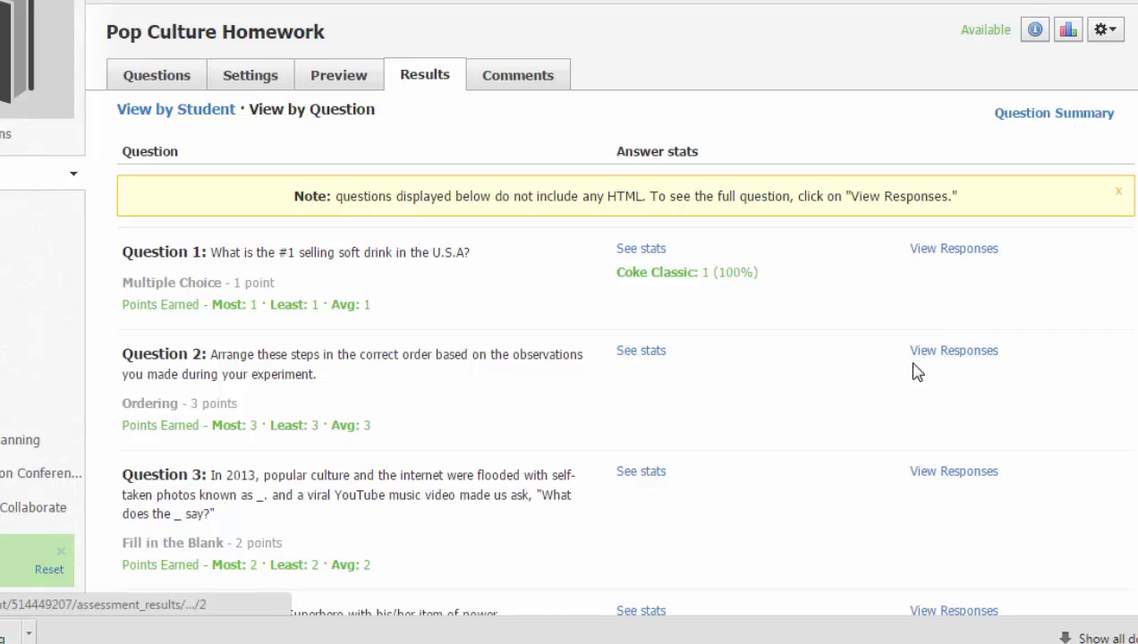
{"action": "left_click", "coordinate": [646, 353]}
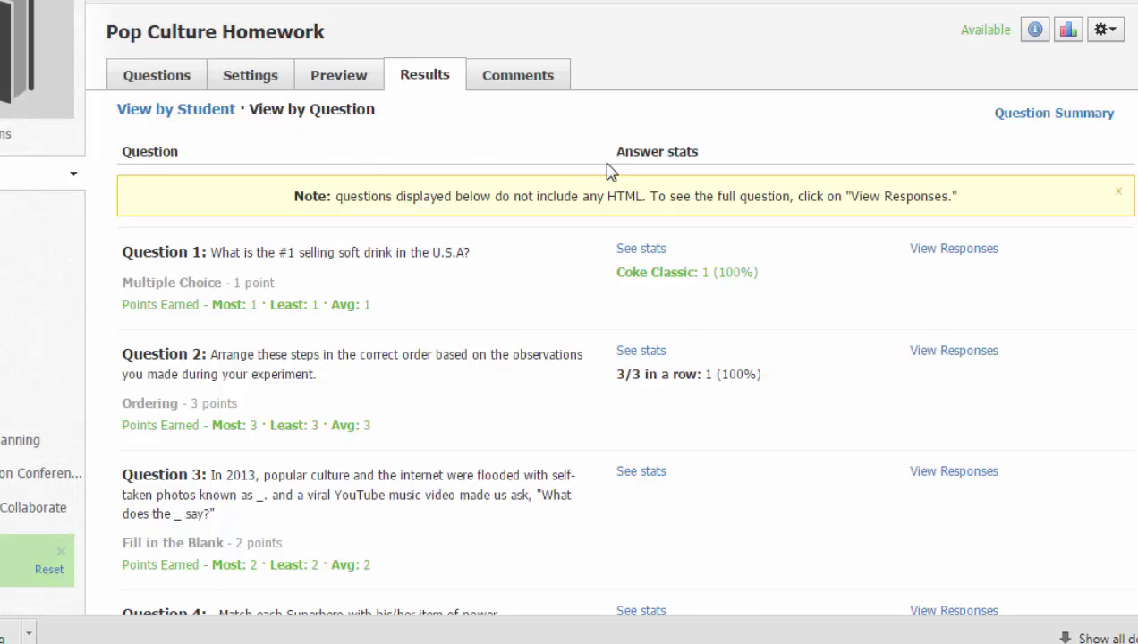
{"action": "scroll", "coordinate": [907, 196], "scroll_direction": "up", "scroll_amount": 2}
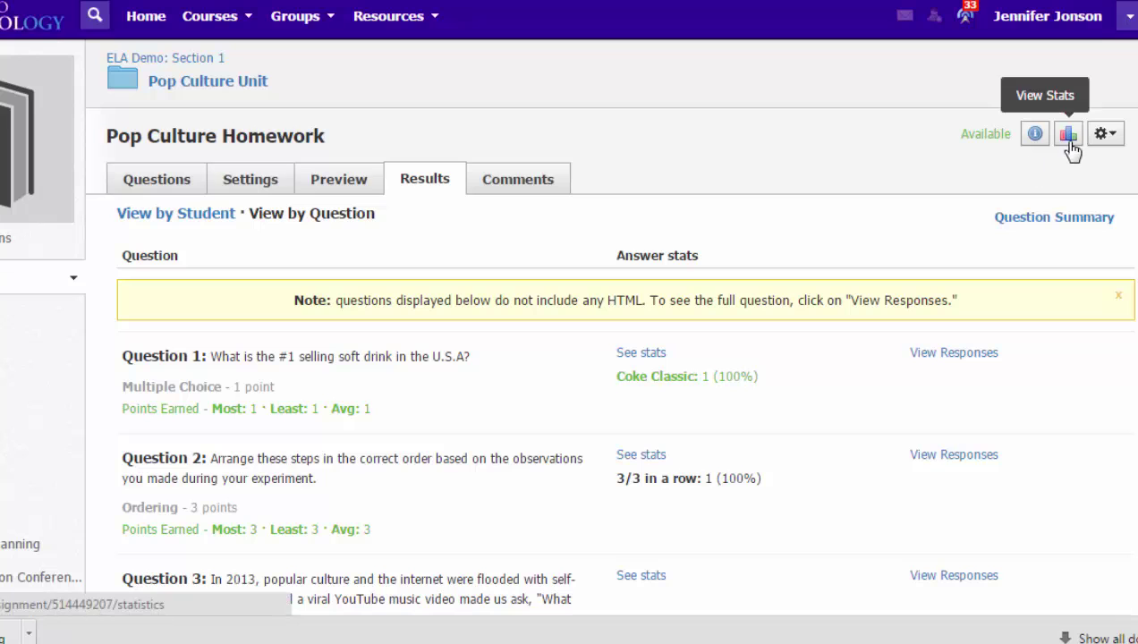
{"action": "left_click", "coordinate": [1070, 143]}
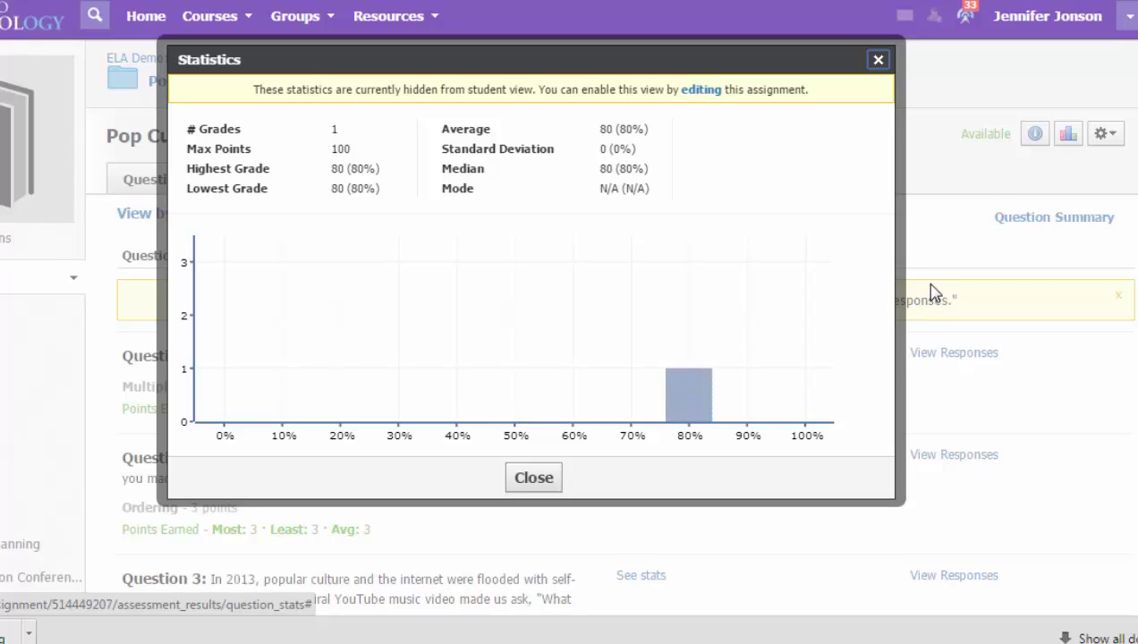
{"action": "left_click", "coordinate": [878, 60]}
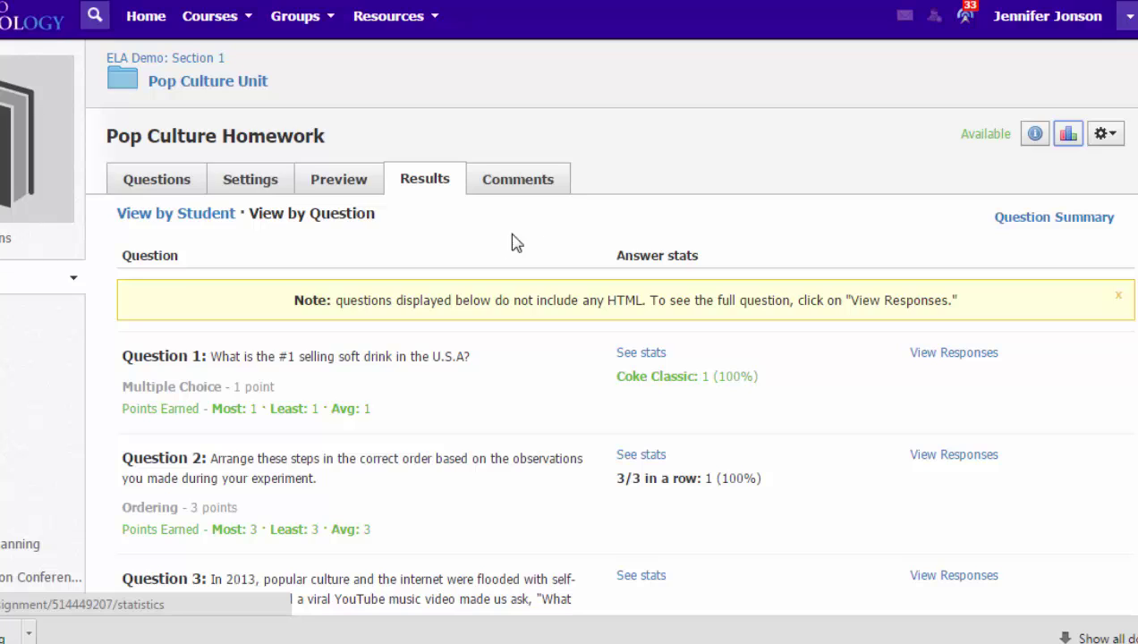
Go back to the 4-question, 10-point list, opening and closing Add Question without adding anything.
{"action": "left_click", "coordinate": [157, 183]}
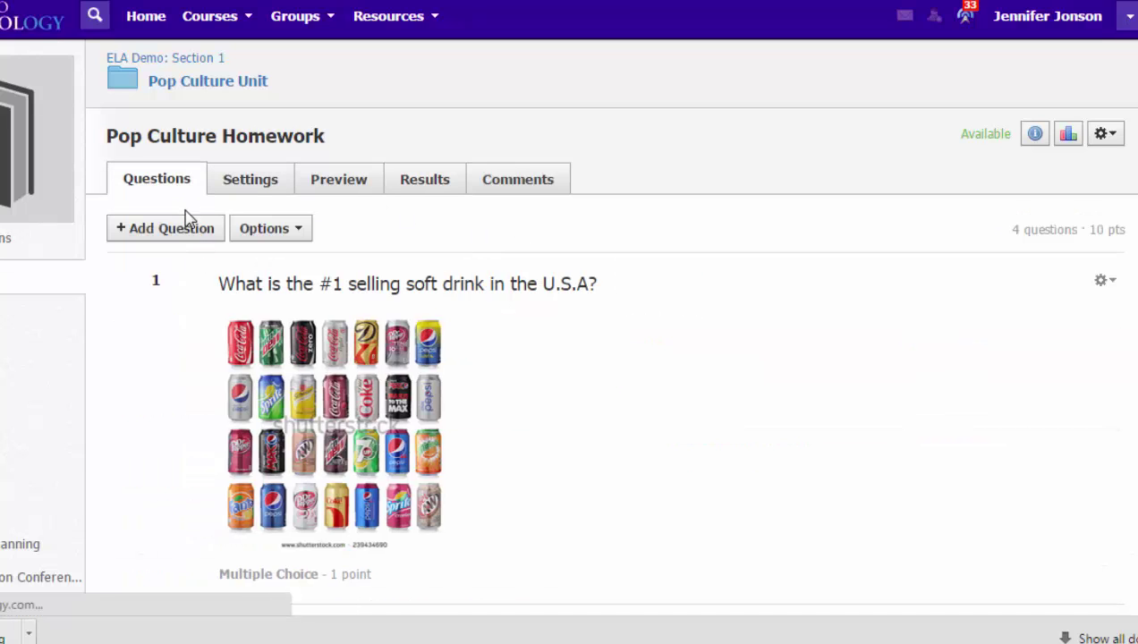
{"action": "left_click", "coordinate": [183, 229]}
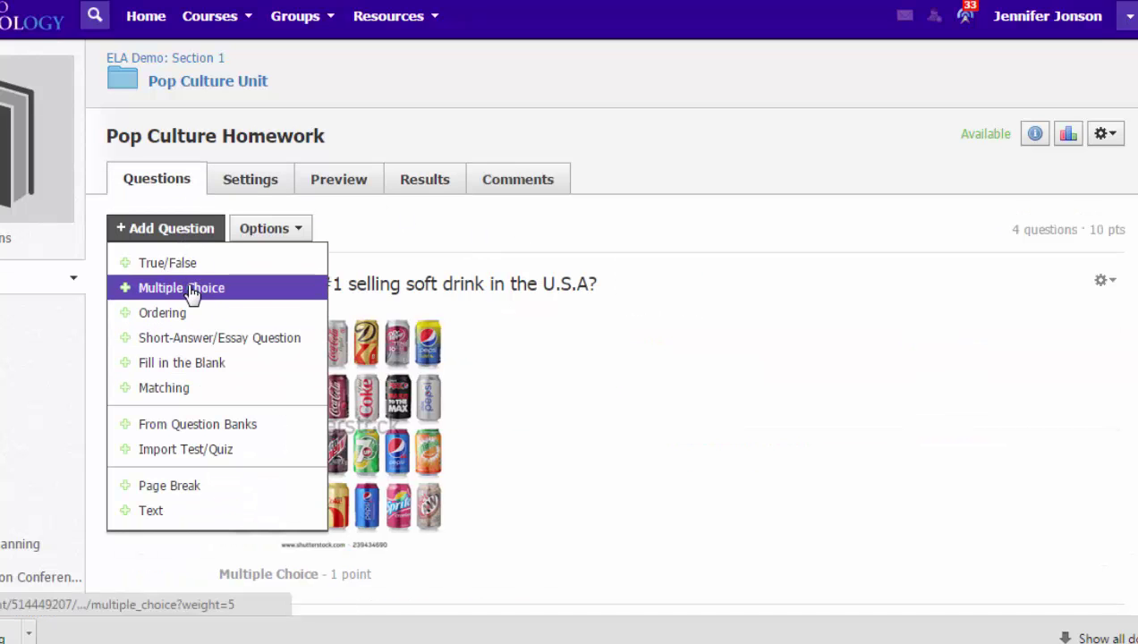
{"action": "left_click", "coordinate": [183, 288]}
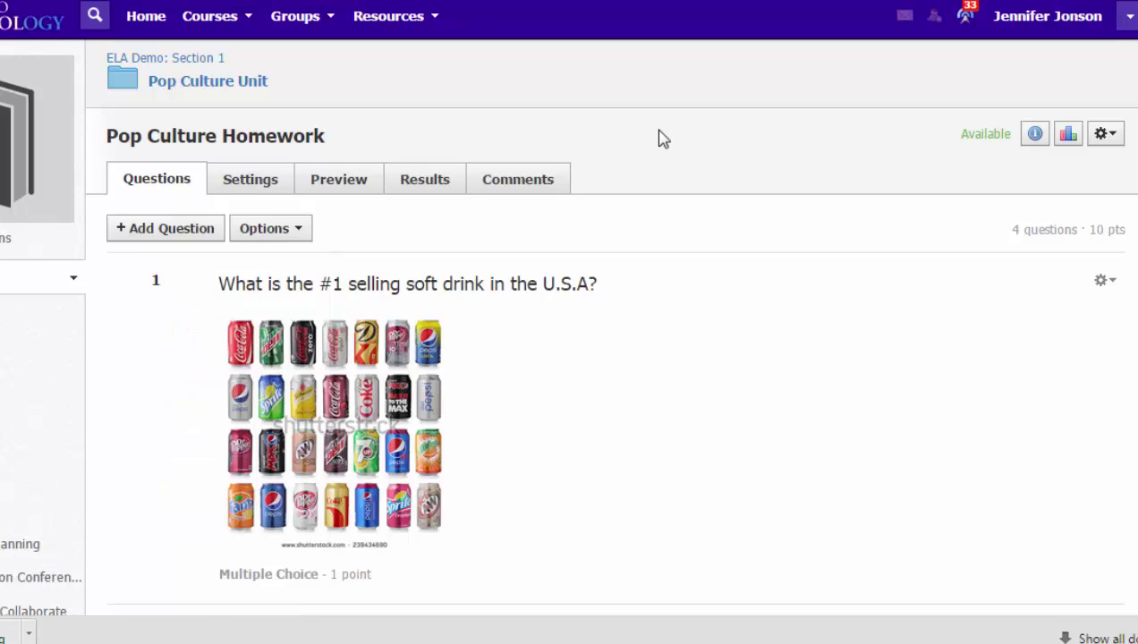